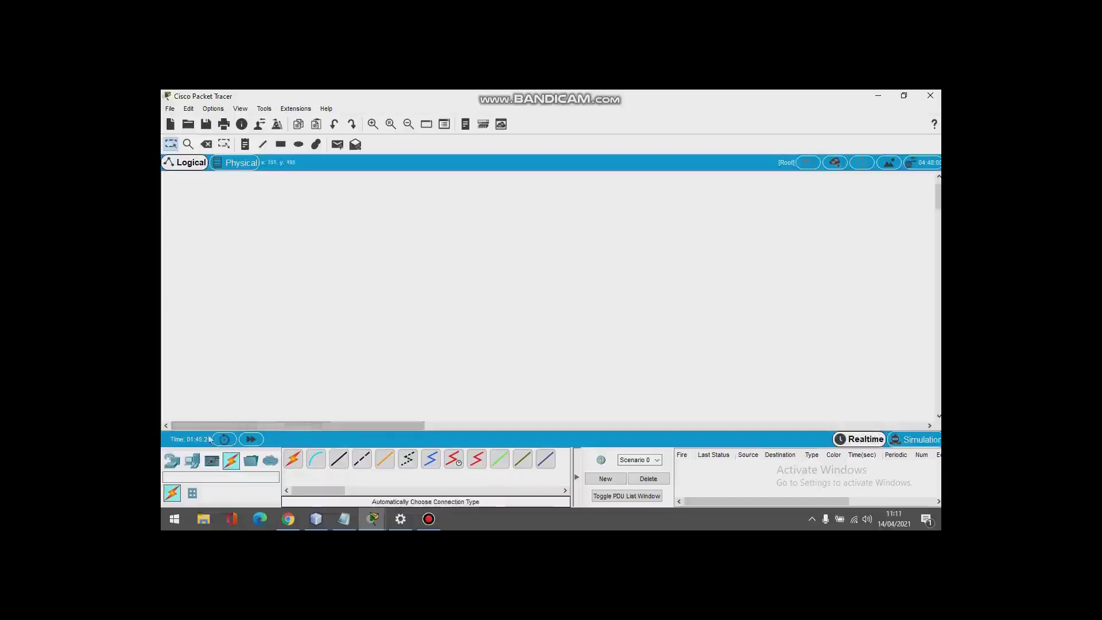
# Step: Place two 1941 routers side by side on the workspace
pyautogui.click(179, 460)
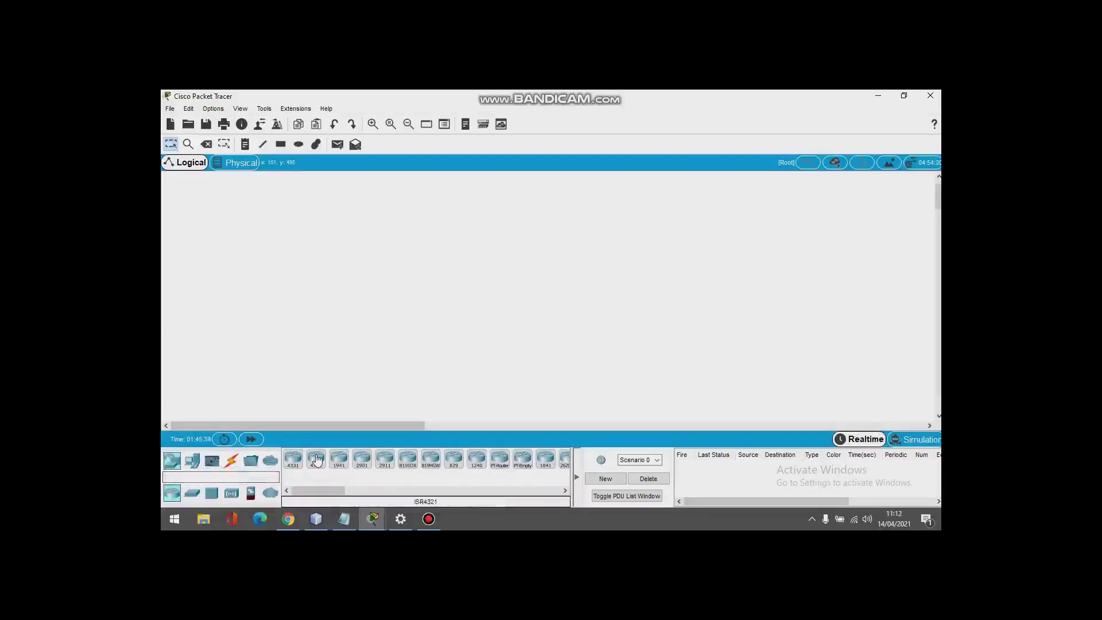
pyautogui.moveTo(316, 459); pyautogui.dragTo(402, 248)
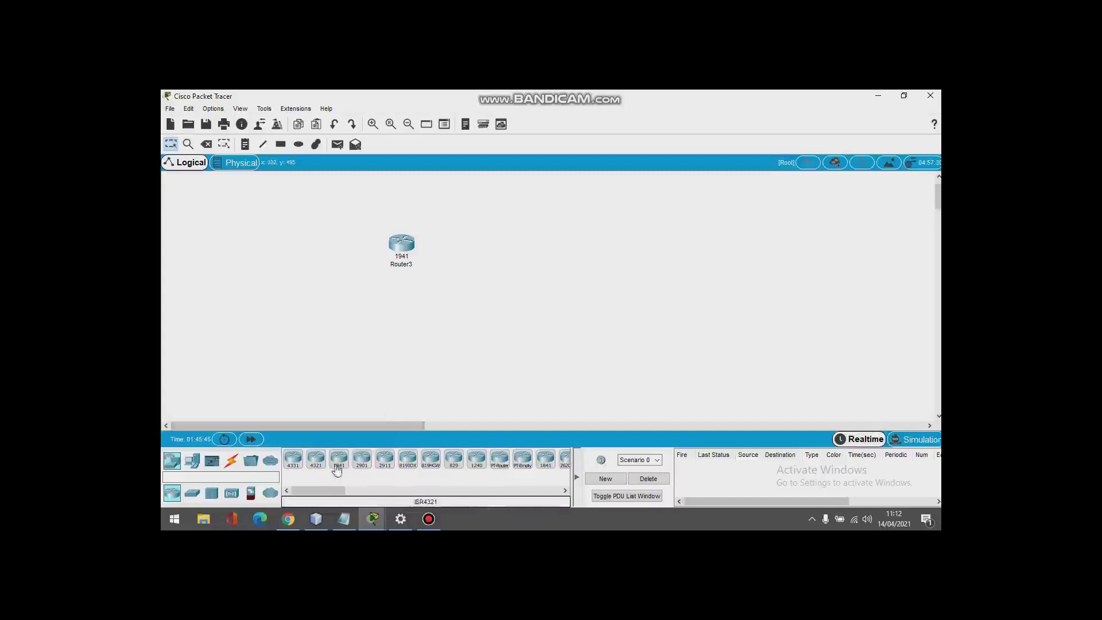
pyautogui.moveTo(337, 465); pyautogui.dragTo(559, 249)
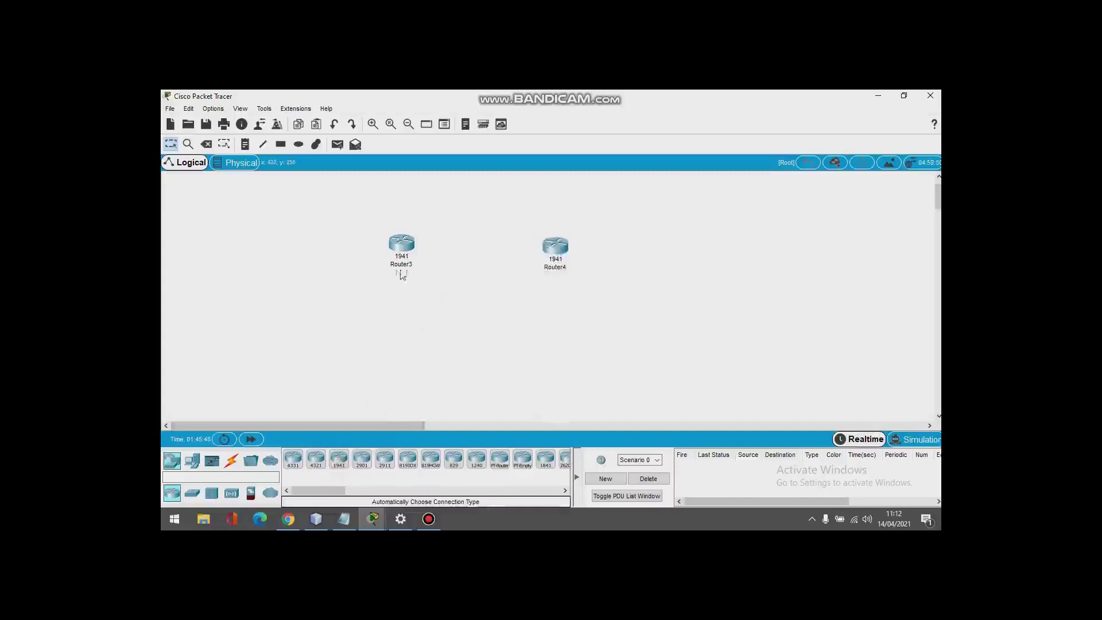
# Step: Name the routers Router0 and Router1 and align them at the same height
pyautogui.click(403, 268)
pyautogui.click(417, 265)
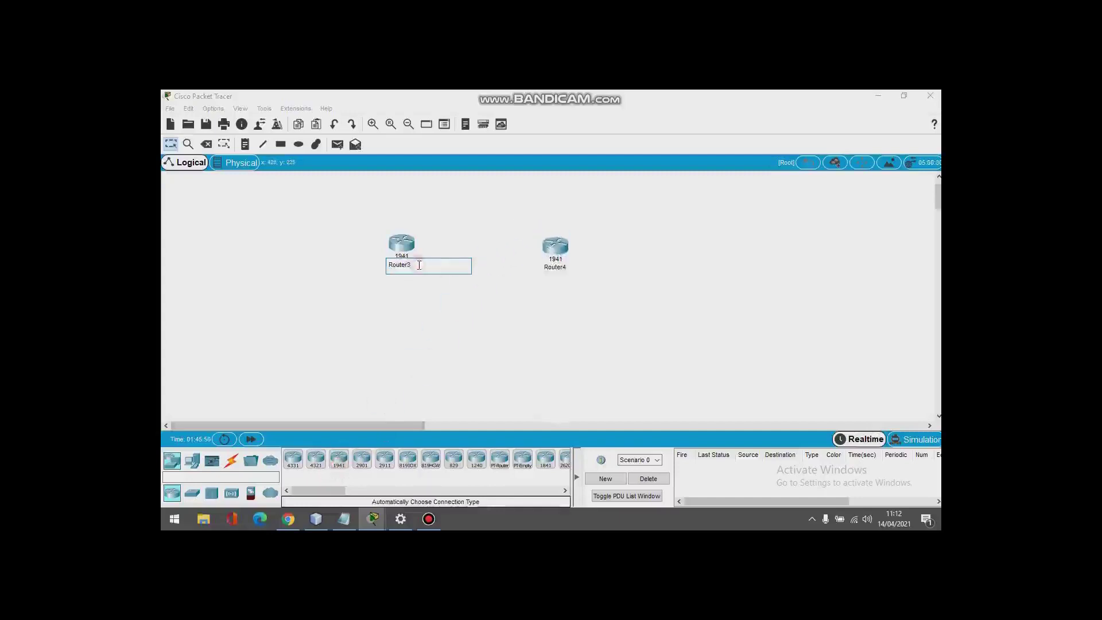
pyautogui.press('Return')
pyautogui.click(560, 271)
pyautogui.click(570, 269)
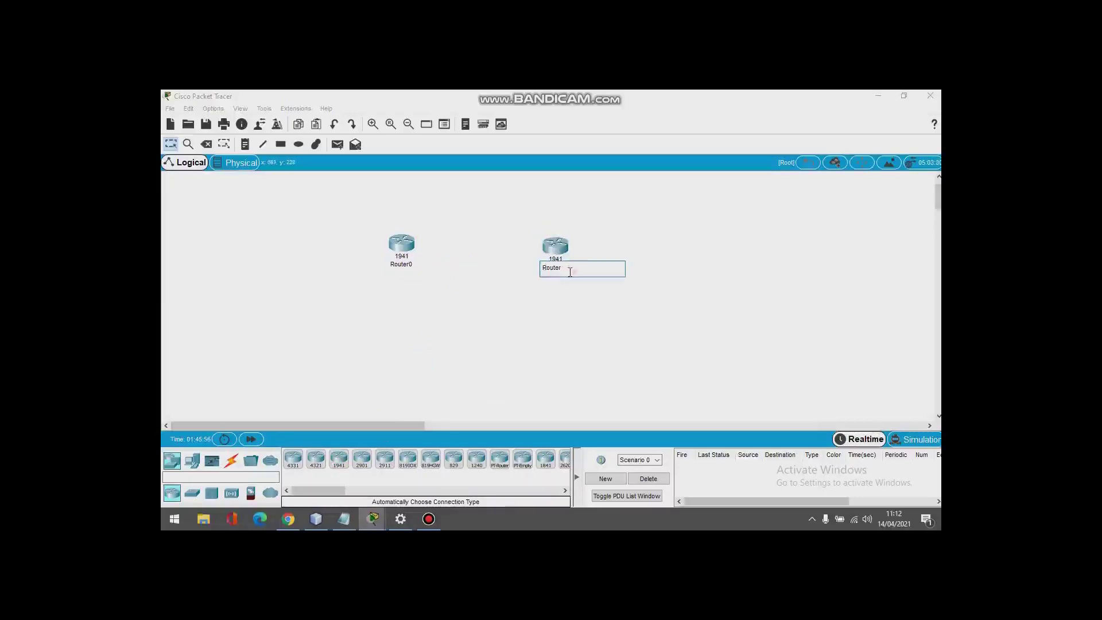
pyautogui.press('Return')
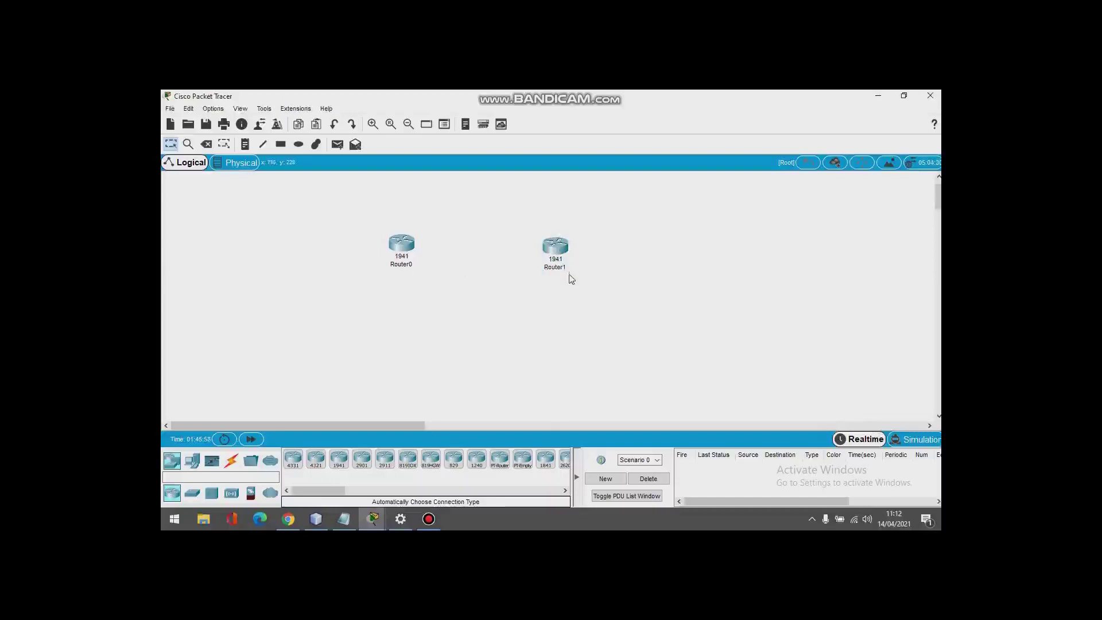
pyautogui.moveTo(557, 246); pyautogui.dragTo(553, 222)
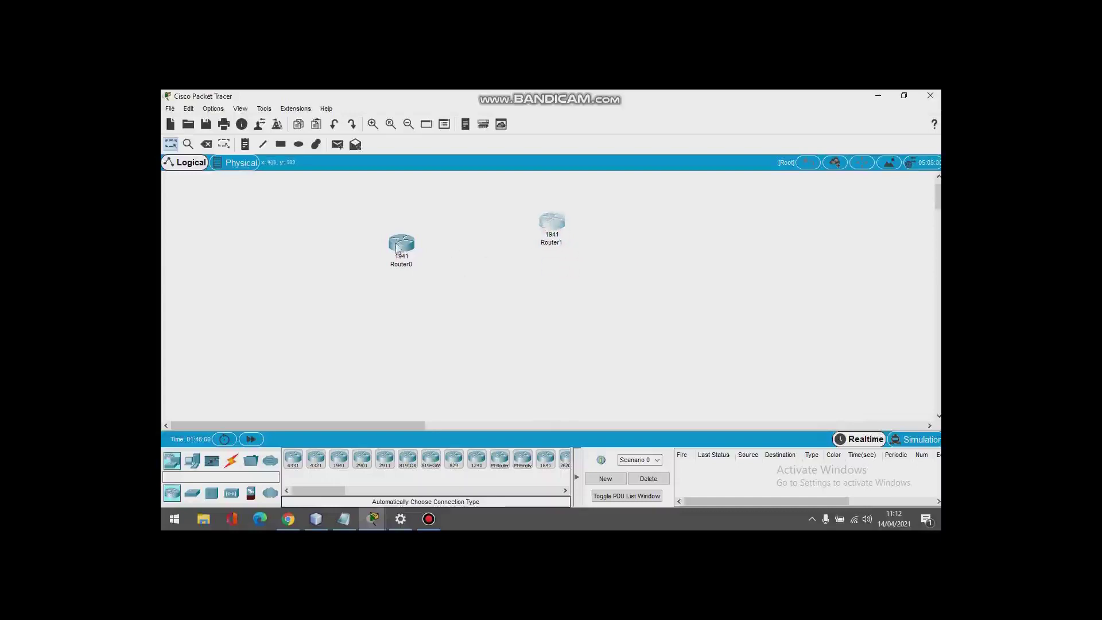
pyautogui.moveTo(400, 239); pyautogui.dragTo(402, 217)
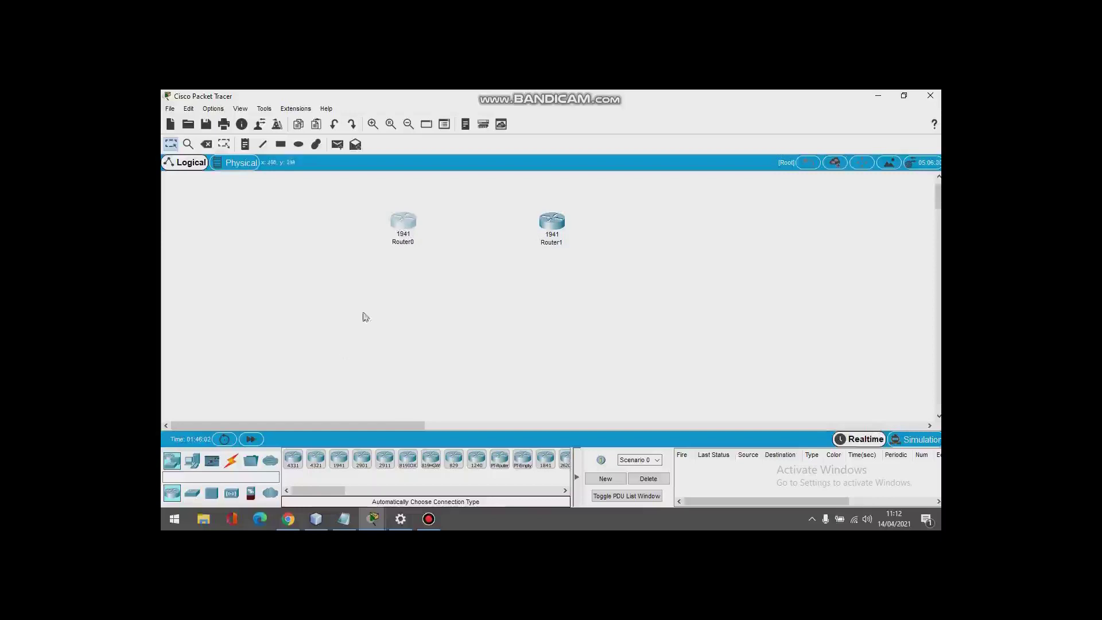
# Step: Place two 2960 switches, Switch4 and Switch5, below Router0 and Router1
pyautogui.click(193, 493)
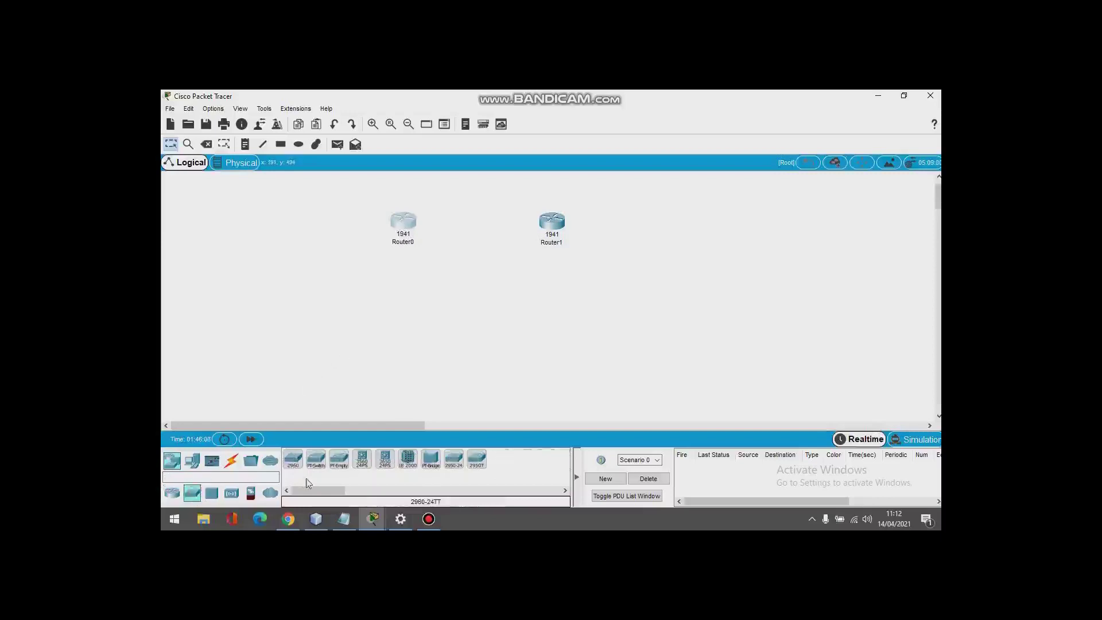
pyautogui.moveTo(293, 459); pyautogui.dragTo(402, 313)
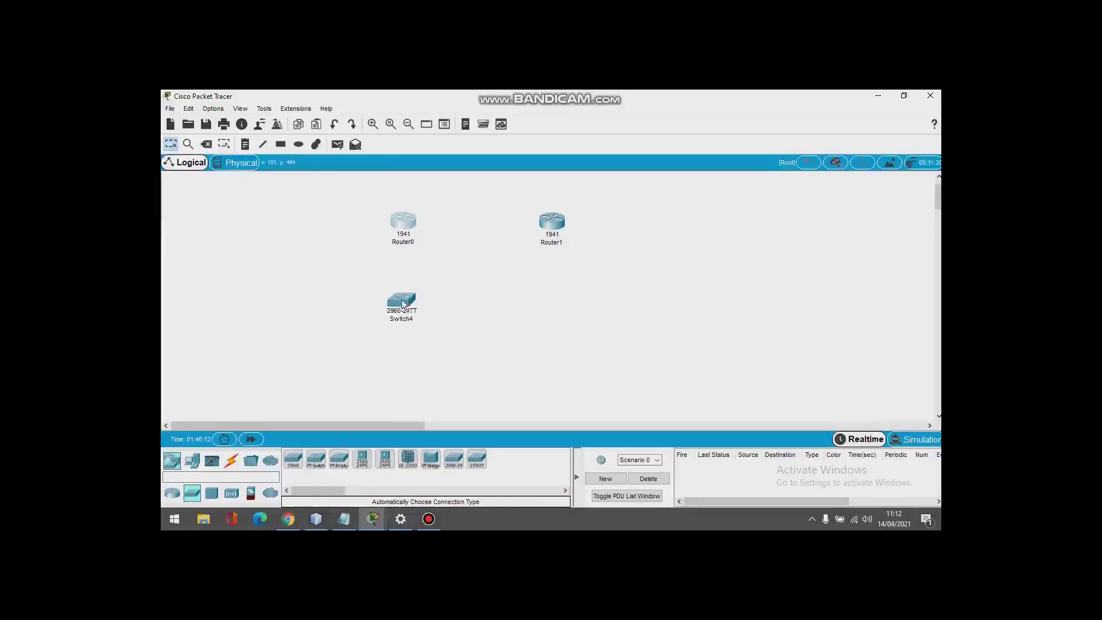
pyautogui.moveTo(292, 459); pyautogui.dragTo(551, 305)
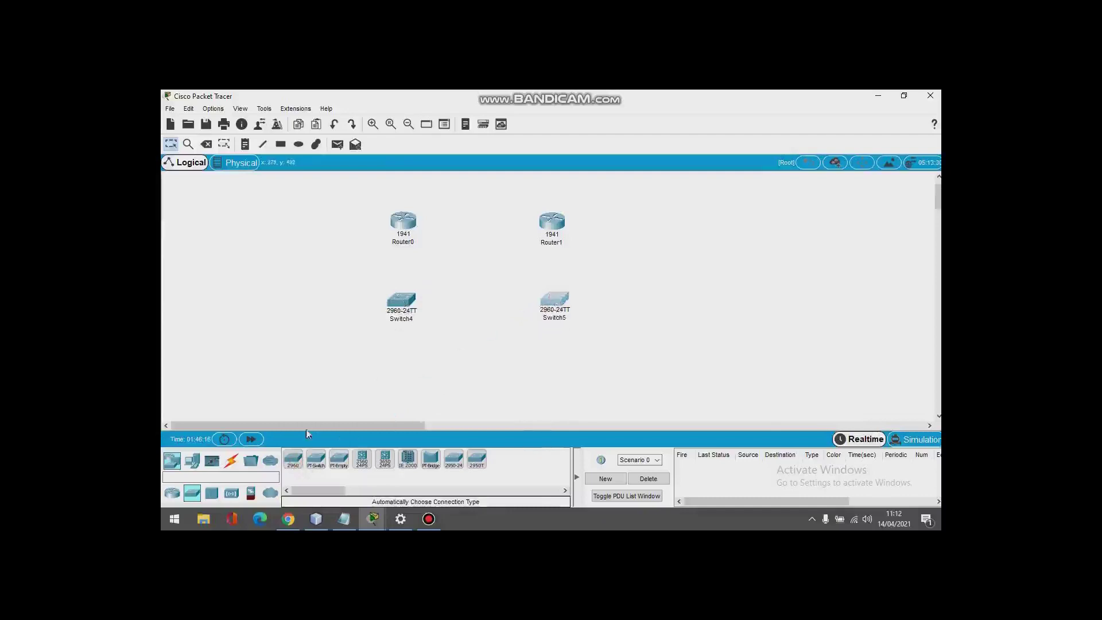
# Step: Place PCs PC6, PC7 and PC8 below Switch4
pyautogui.click(174, 494)
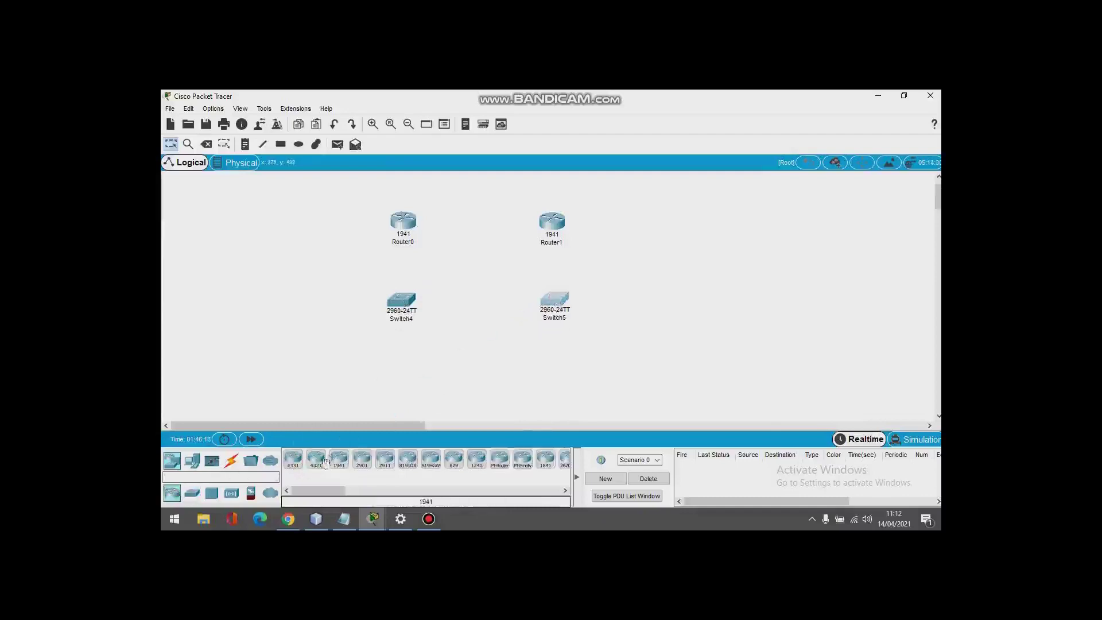
pyautogui.click(192, 461)
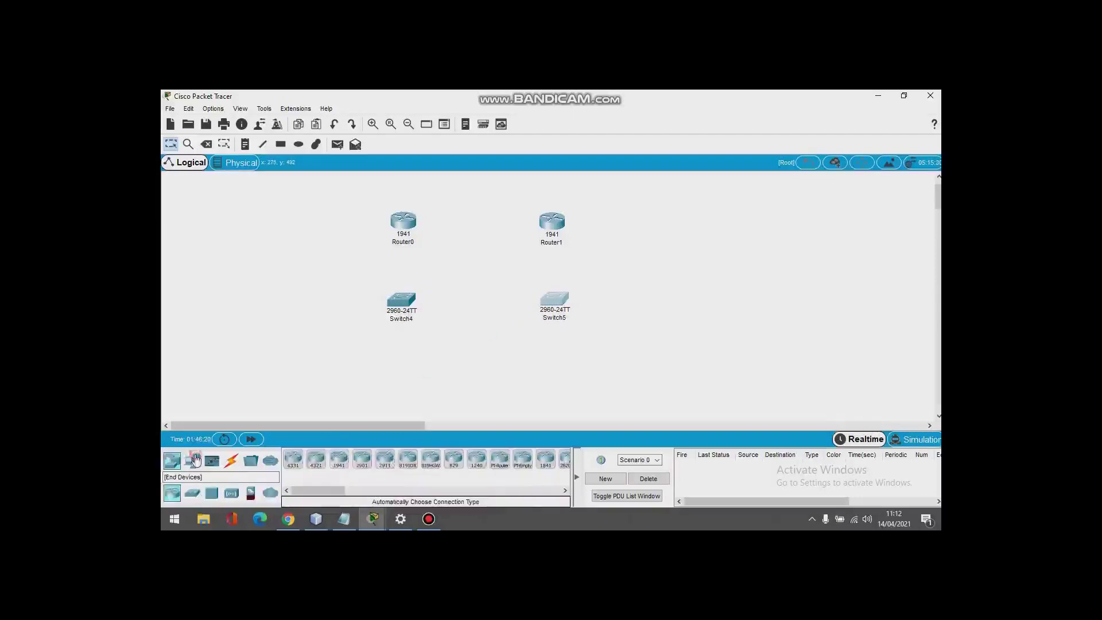
pyautogui.moveTo(293, 459); pyautogui.dragTo(318, 374)
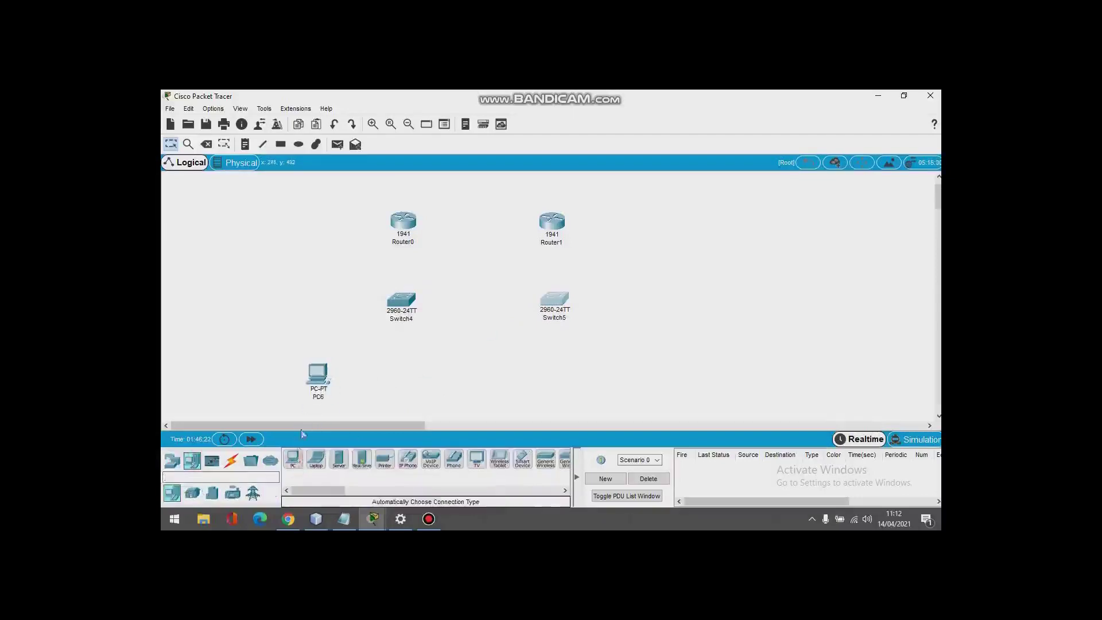
pyautogui.moveTo(294, 465); pyautogui.dragTo(364, 381)
pyautogui.click(364, 375)
pyautogui.click(293, 459)
pyautogui.click(405, 375)
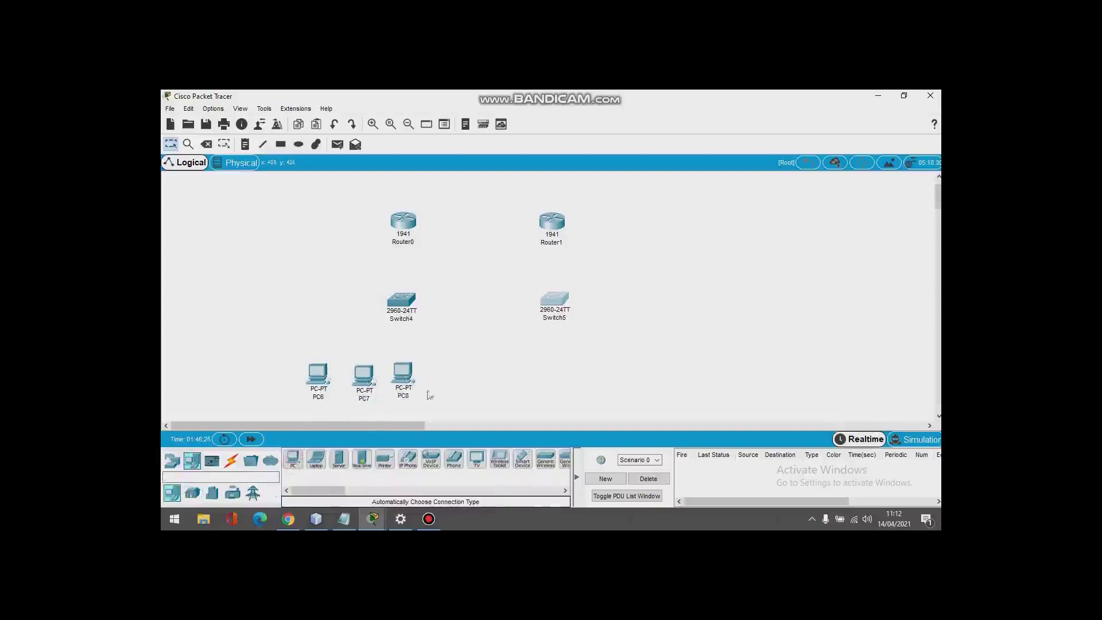
# Step: Place PCs PC9, PC10 and PC11 below Switch5
pyautogui.click(293, 459)
pyautogui.click(547, 374)
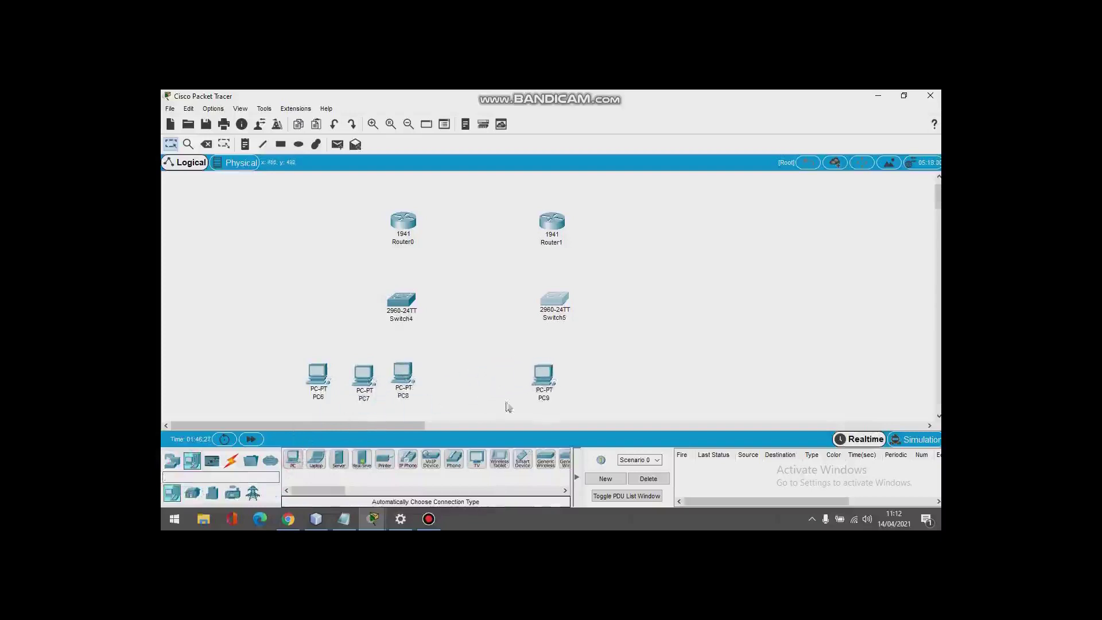
pyautogui.click(293, 459)
pyautogui.click(583, 382)
pyautogui.moveTo(544, 374)
pyautogui.mouseDown()
pyautogui.moveTo(519, 374)
pyautogui.moveTo(556, 370)
pyautogui.mouseUp()
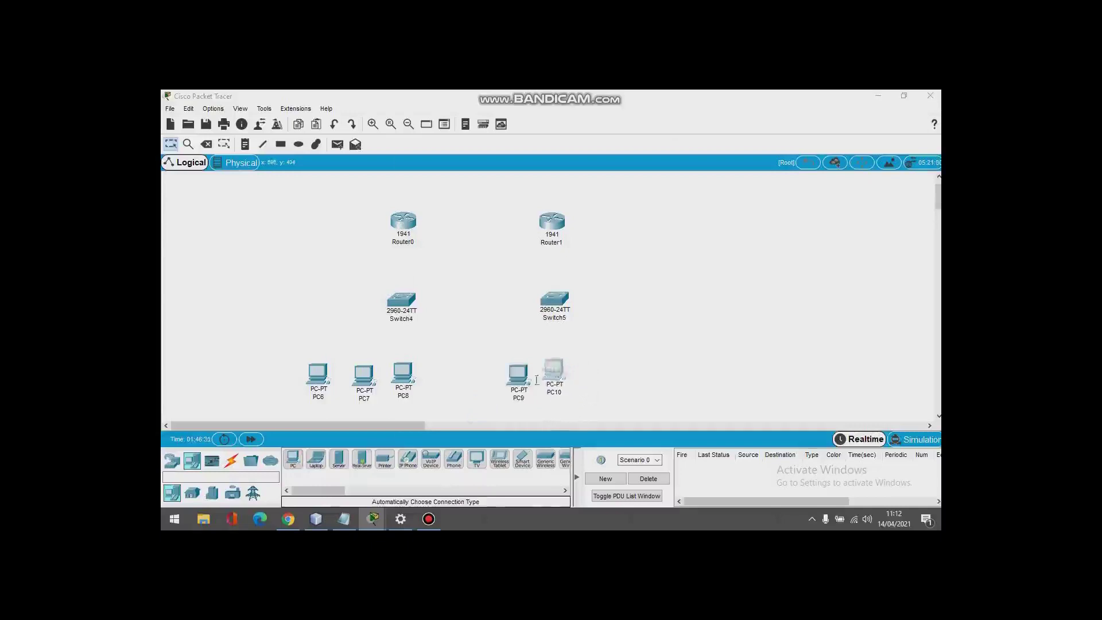
pyautogui.click(555, 371)
pyautogui.click(691, 145)
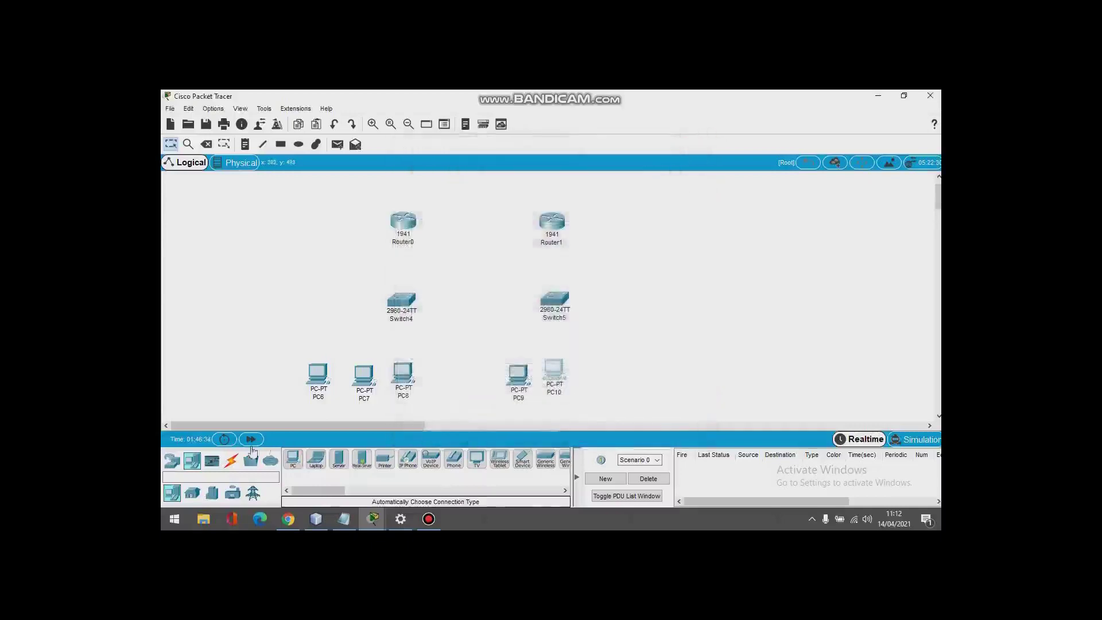
pyautogui.click(292, 459)
pyautogui.click(596, 377)
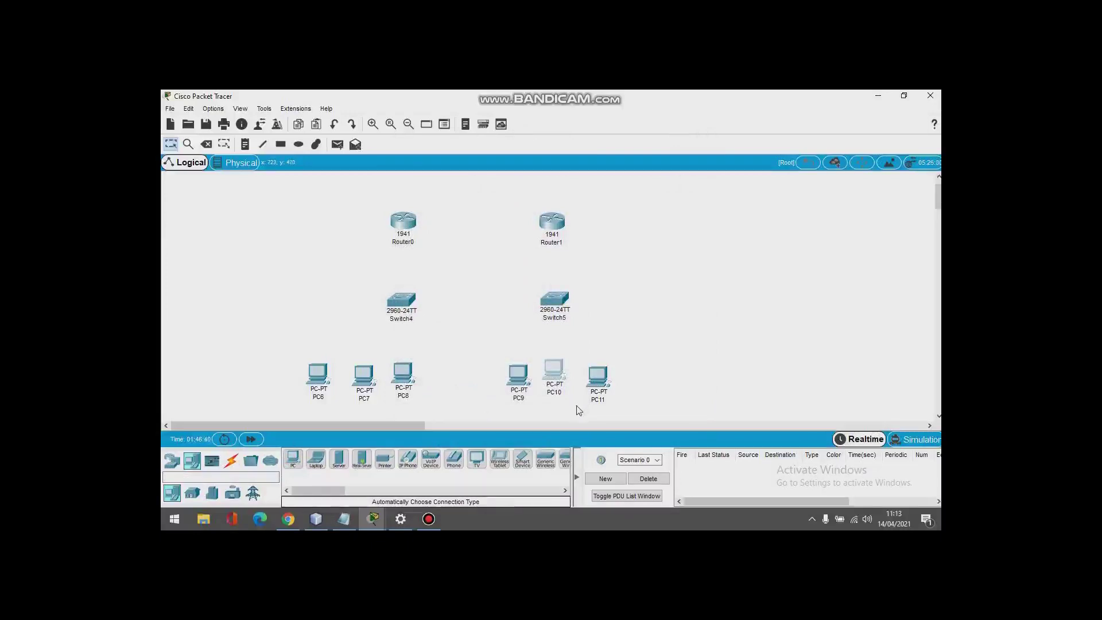
# Step: Realign Router0 and Router1 on top with Switch4 and Switch5 beneath them
pyautogui.click(232, 462)
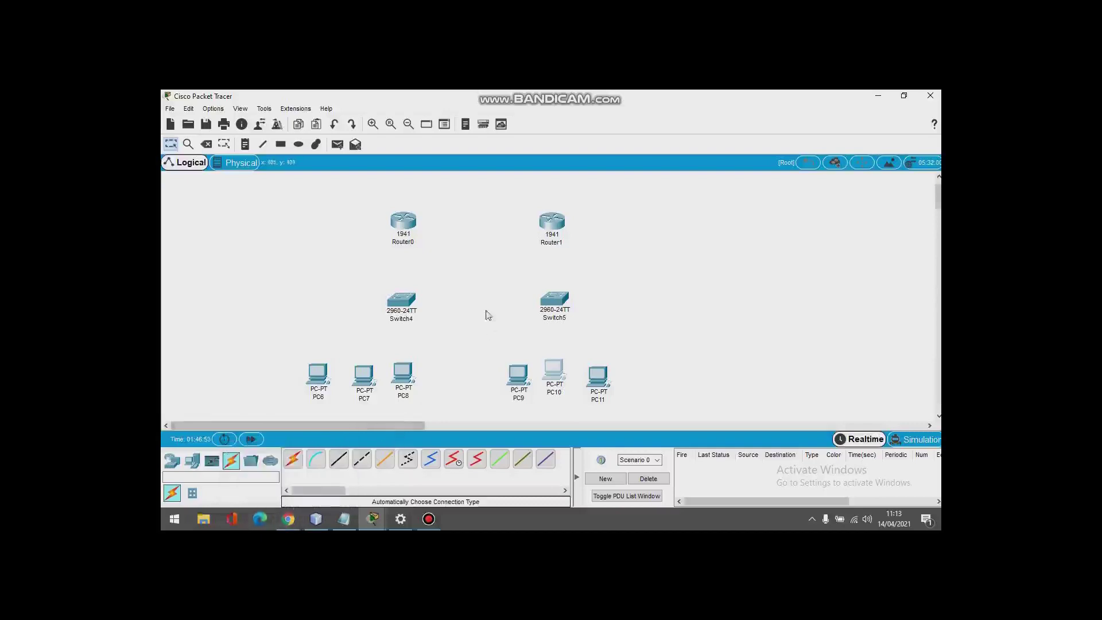
pyautogui.moveTo(412, 228); pyautogui.dragTo(406, 224)
pyautogui.moveTo(552, 223); pyautogui.dragTo(554, 215)
pyautogui.moveTo(411, 304); pyautogui.dragTo(407, 295)
pyautogui.moveTo(554, 298); pyautogui.dragTo(554, 291)
# Step: Line up PC6 through PC11 in one row and select the Serial DCE cable
pyautogui.moveTo(318, 373); pyautogui.dragTo(333, 351)
pyautogui.moveTo(363, 375); pyautogui.dragTo(391, 353)
pyautogui.moveTo(403, 371); pyautogui.dragTo(446, 350)
pyautogui.moveTo(512, 362); pyautogui.dragTo(499, 339)
pyautogui.moveTo(560, 366); pyautogui.dragTo(559, 346)
pyautogui.moveTo(600, 378); pyautogui.dragTo(603, 351)
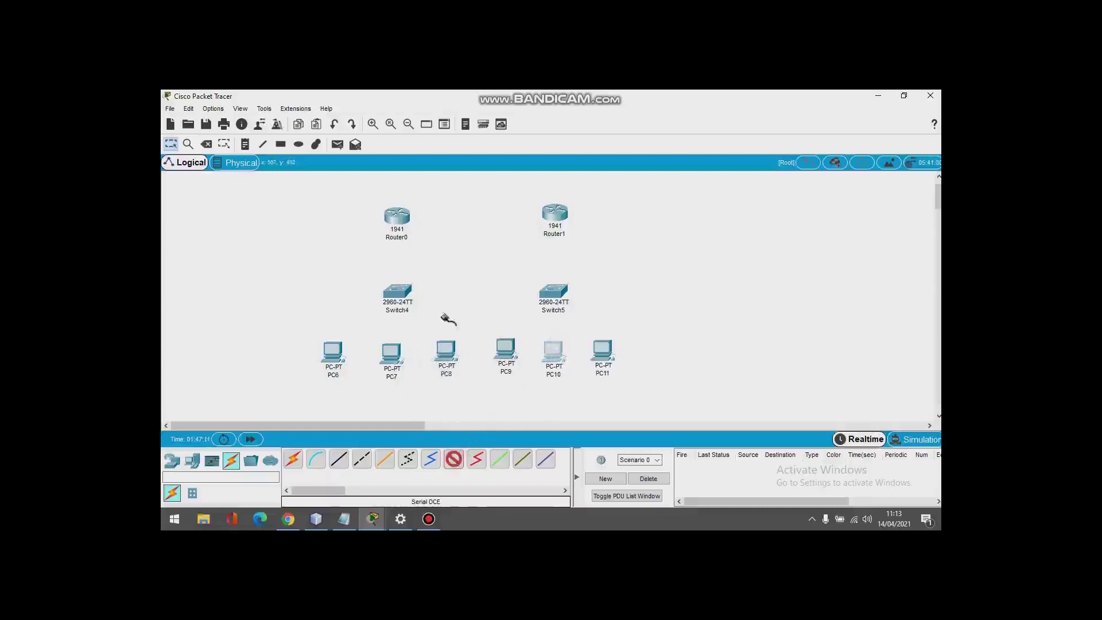
pyautogui.click(453, 459)
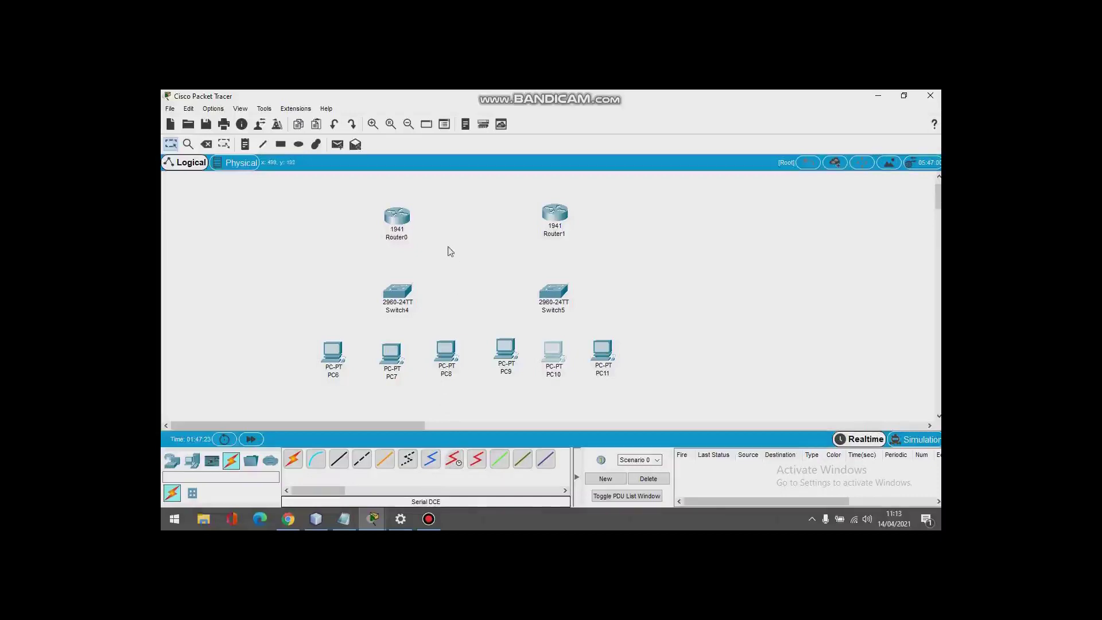
# Step: Open Router0's device window, move it aside, view the CLI, and return to Physical
pyautogui.moveTo(406, 221)
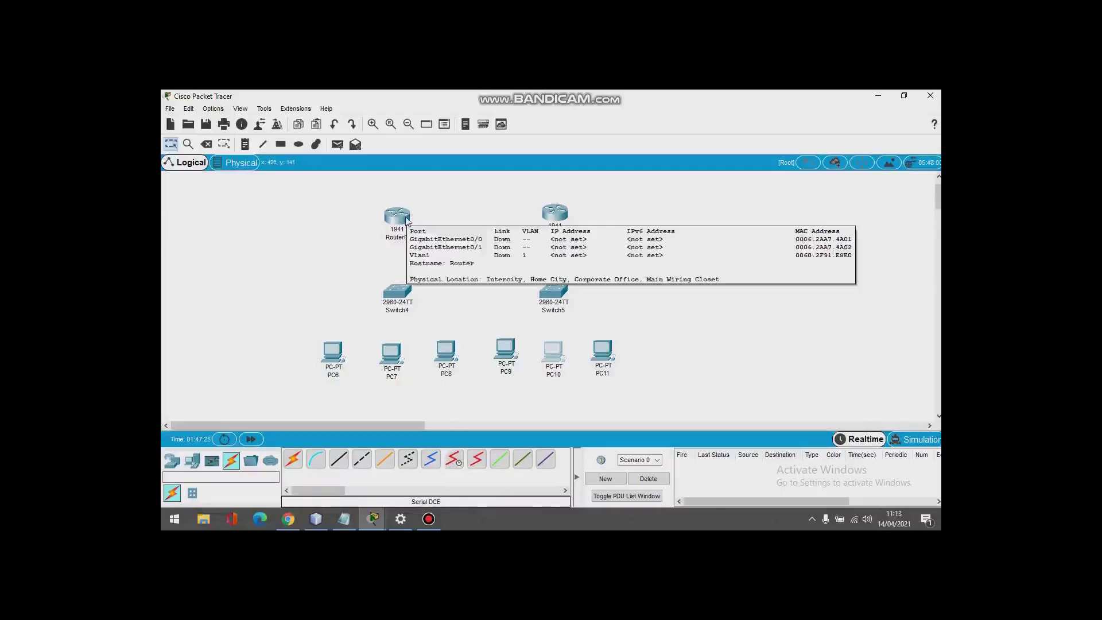
pyautogui.click(405, 221)
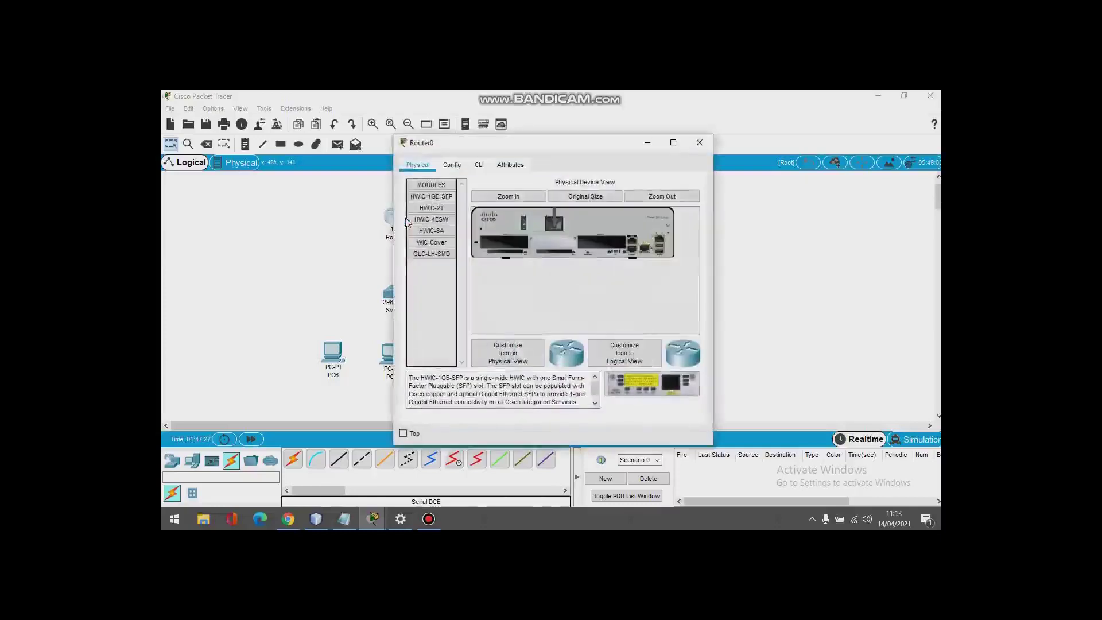
pyautogui.moveTo(453, 147); pyautogui.dragTo(513, 134)
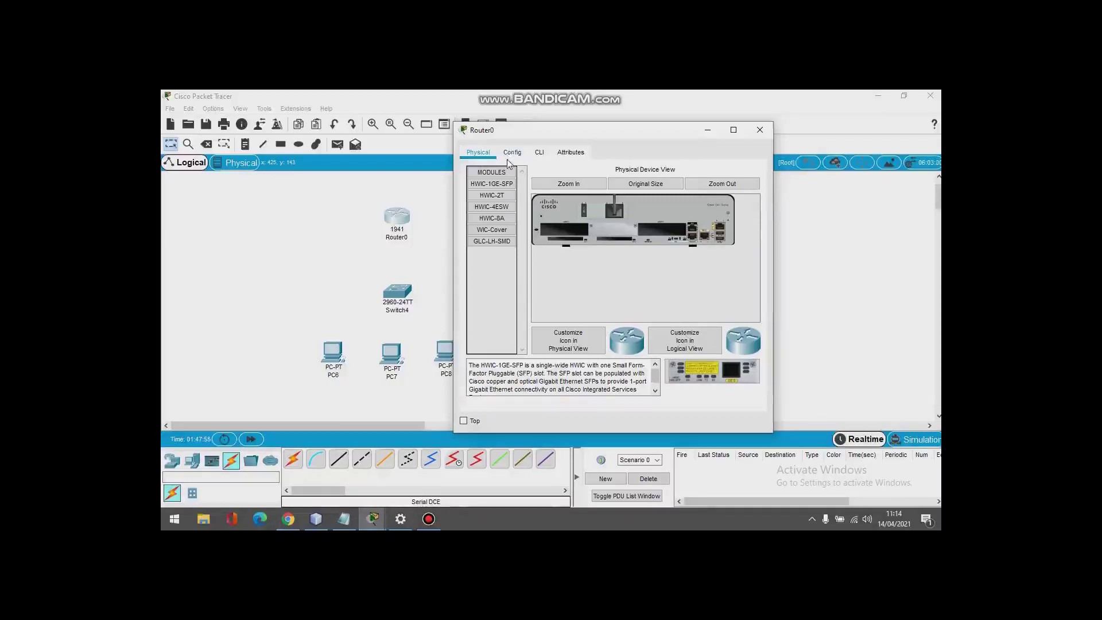
pyautogui.click(534, 153)
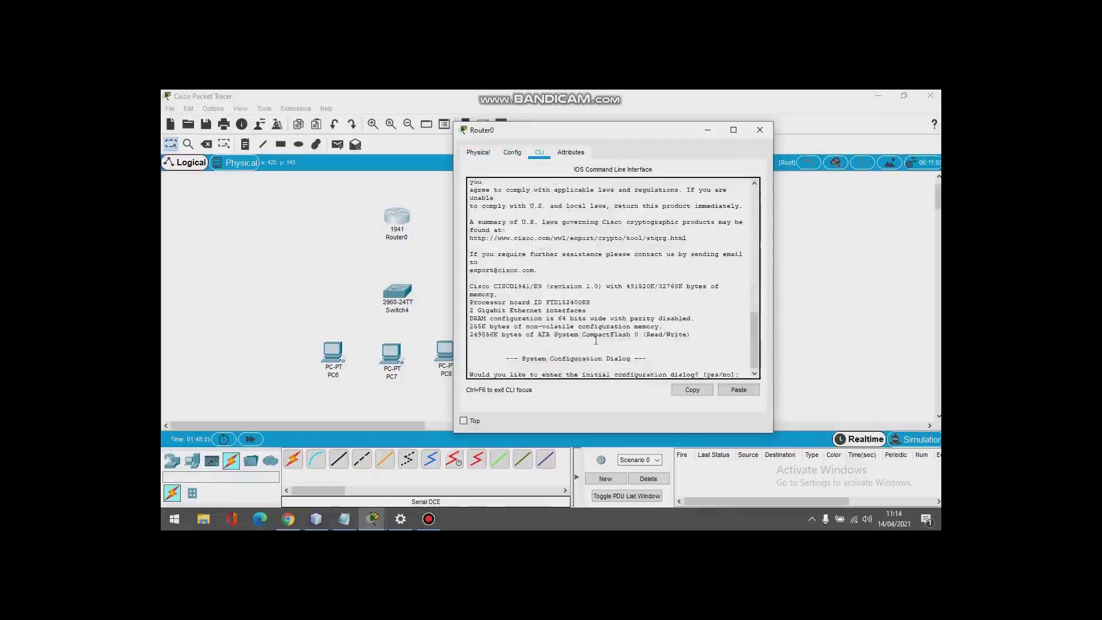
pyautogui.scroll(-1, 596, 339)
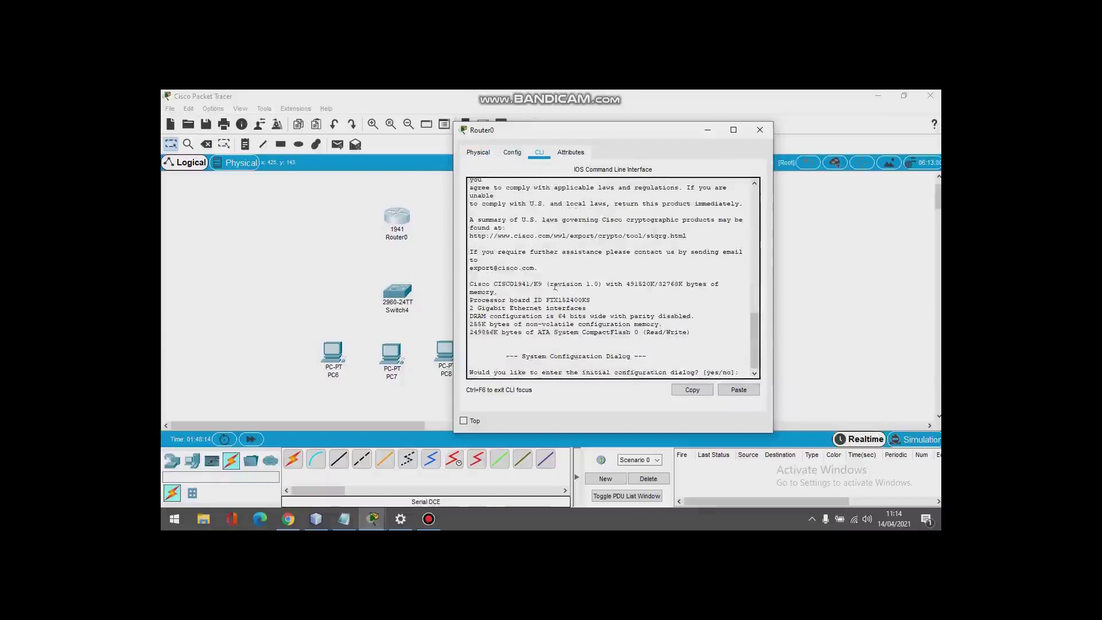
pyautogui.click(474, 154)
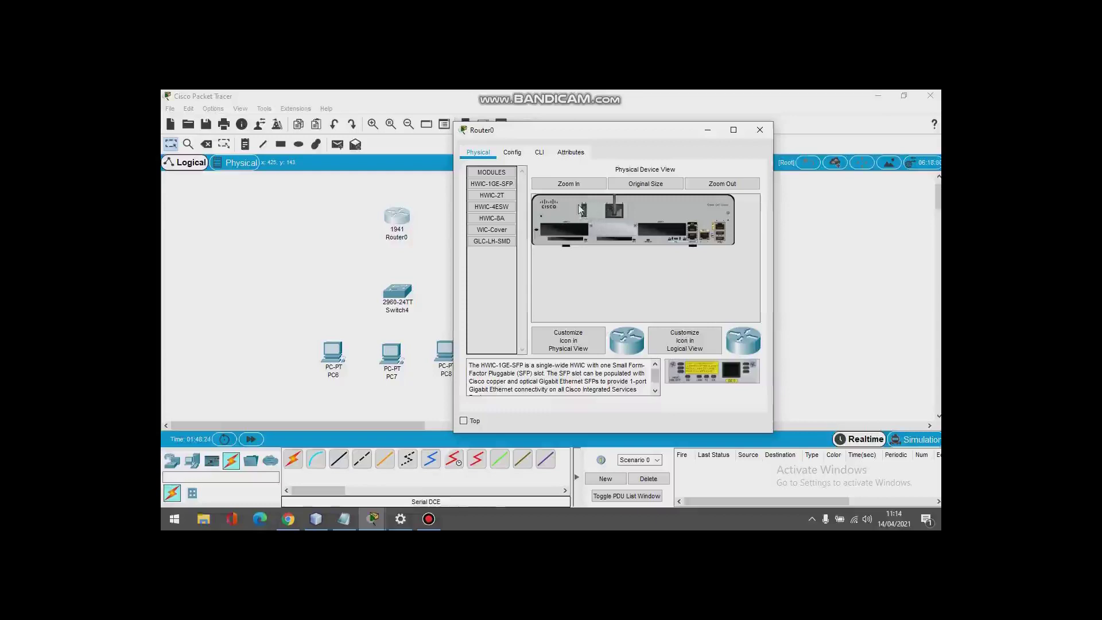
# Step: Install an HWIC-2T card in Router0's empty slot and power the router back on
pyautogui.click(497, 199)
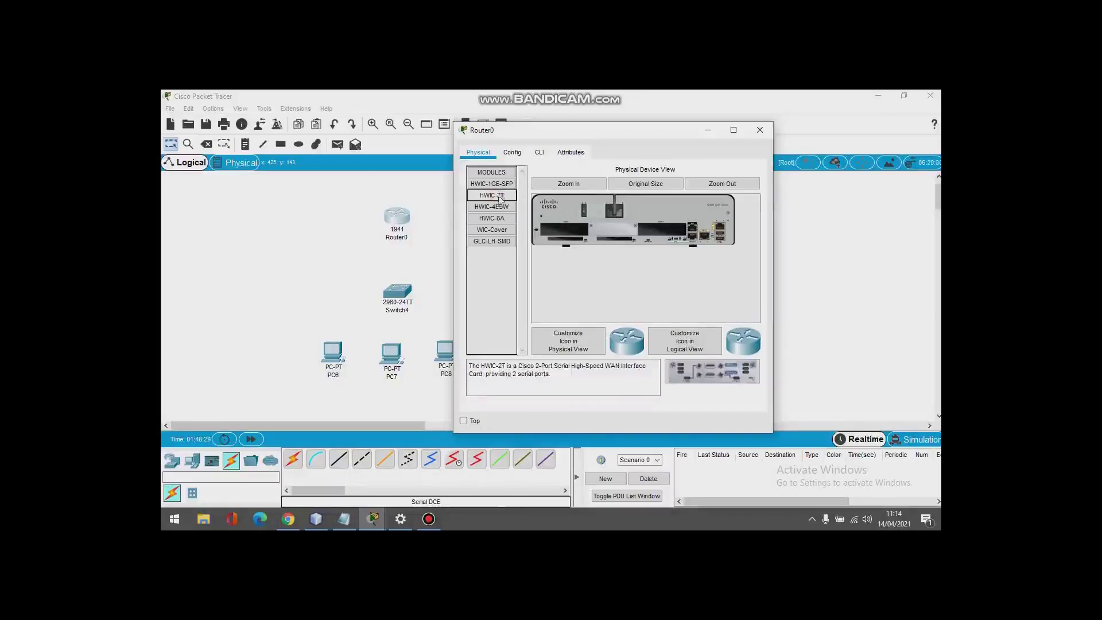
pyautogui.click(596, 184)
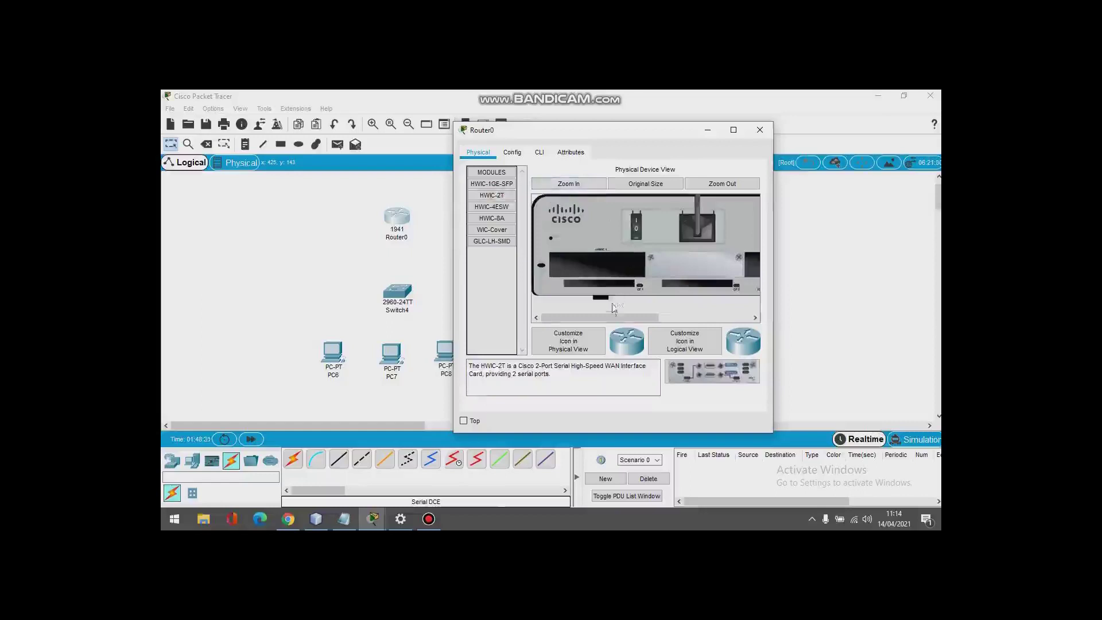
pyautogui.moveTo(605, 317); pyautogui.dragTo(643, 319)
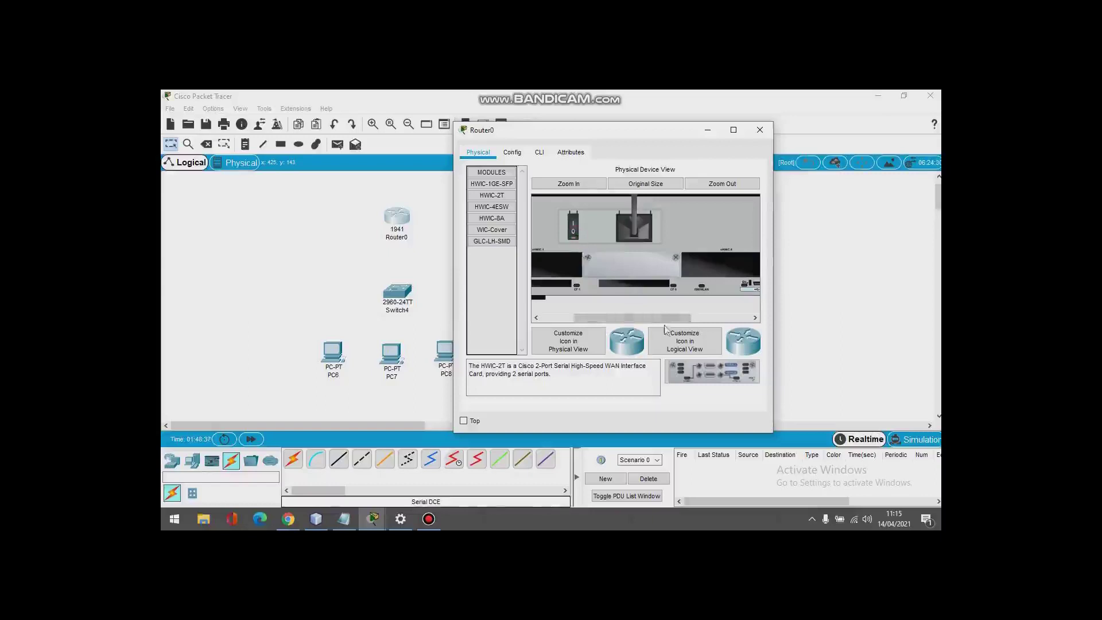
pyautogui.moveTo(693, 370); pyautogui.dragTo(707, 260)
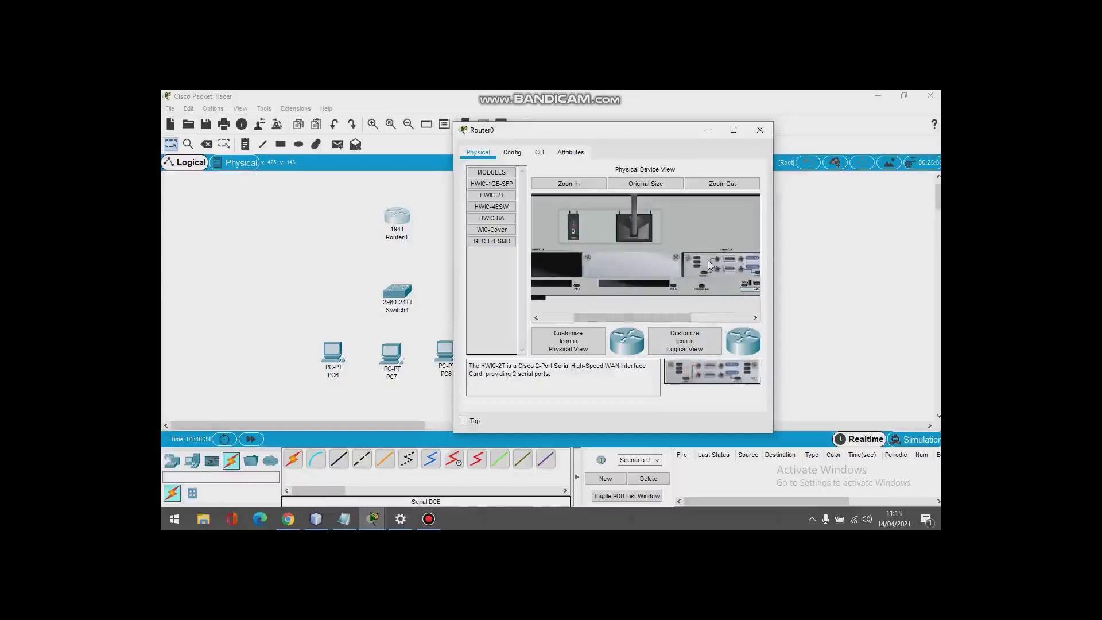
pyautogui.click(578, 224)
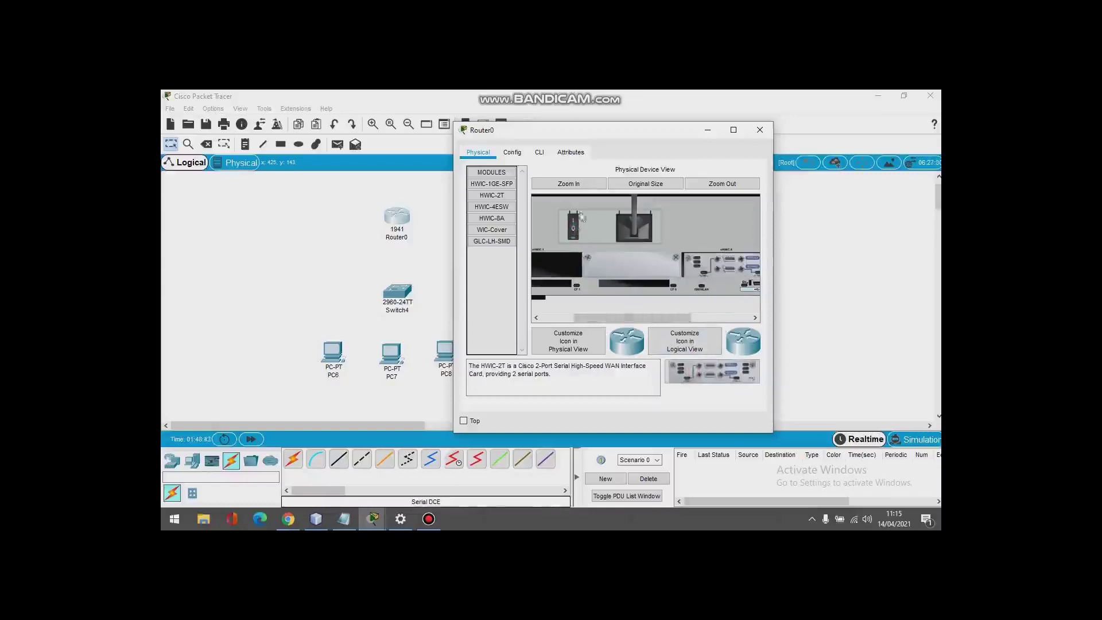
# Step: Check Router0's CLI boot output, then close its device window
pyautogui.click(539, 152)
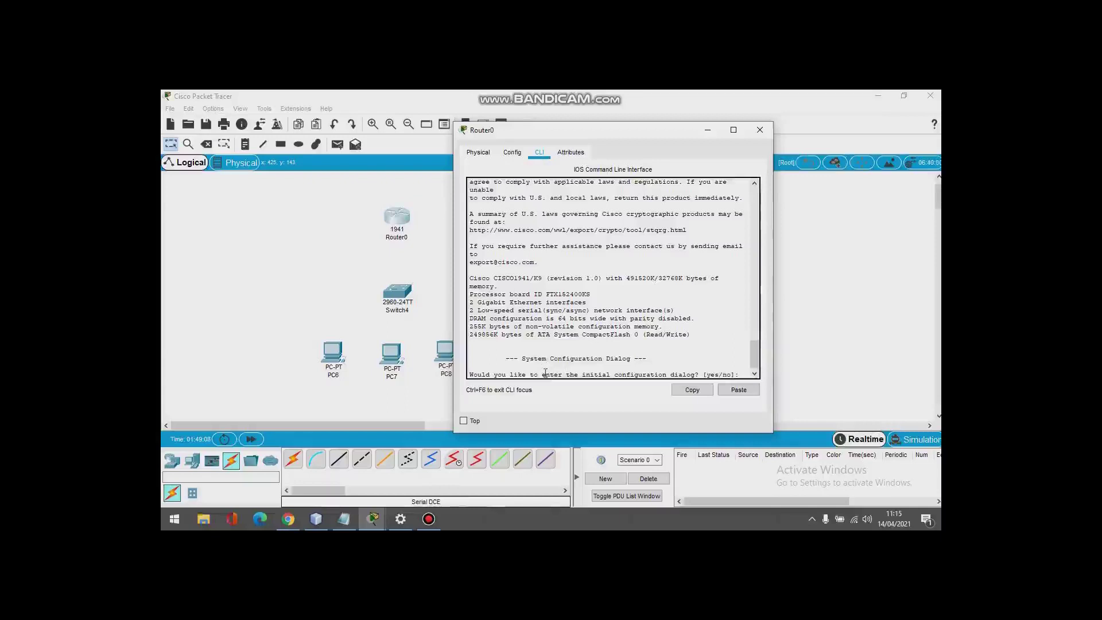
pyautogui.click(486, 156)
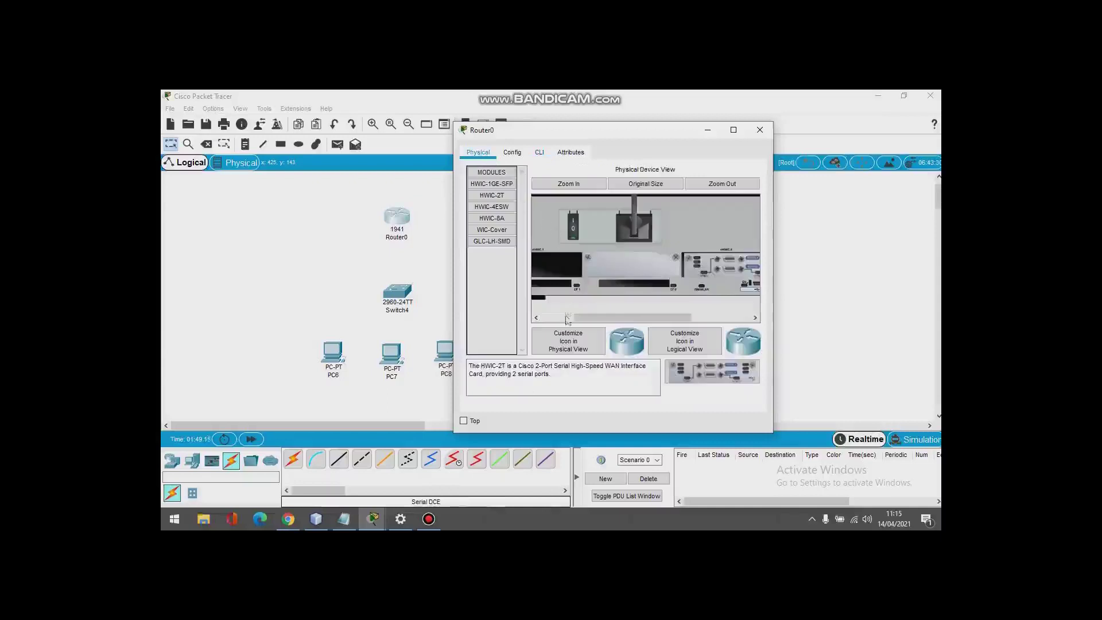
pyautogui.click(540, 154)
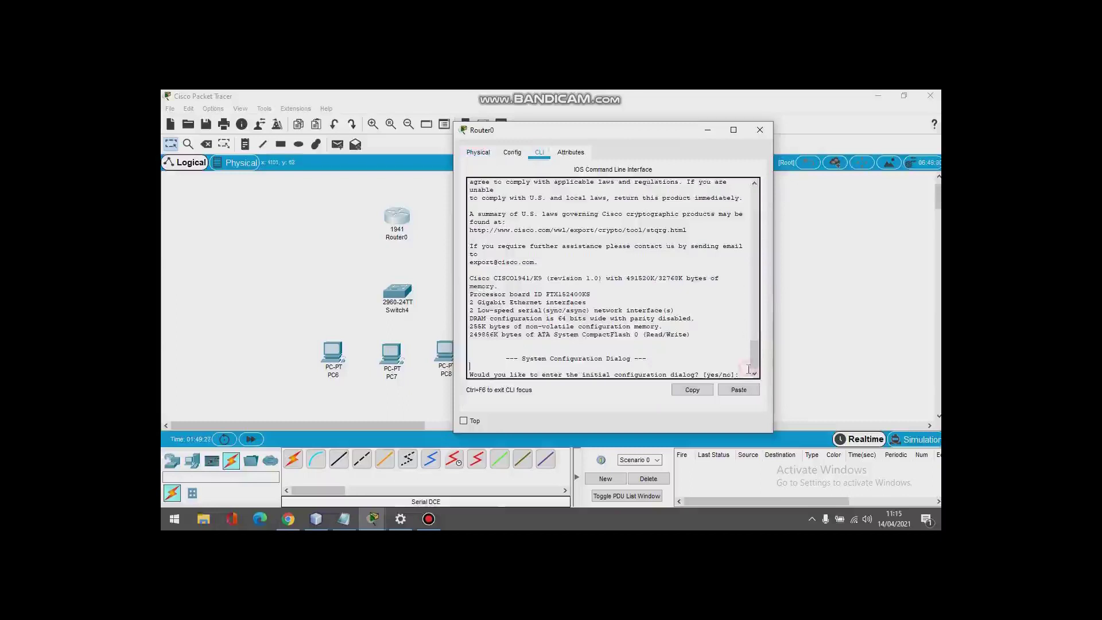
pyautogui.click(708, 130)
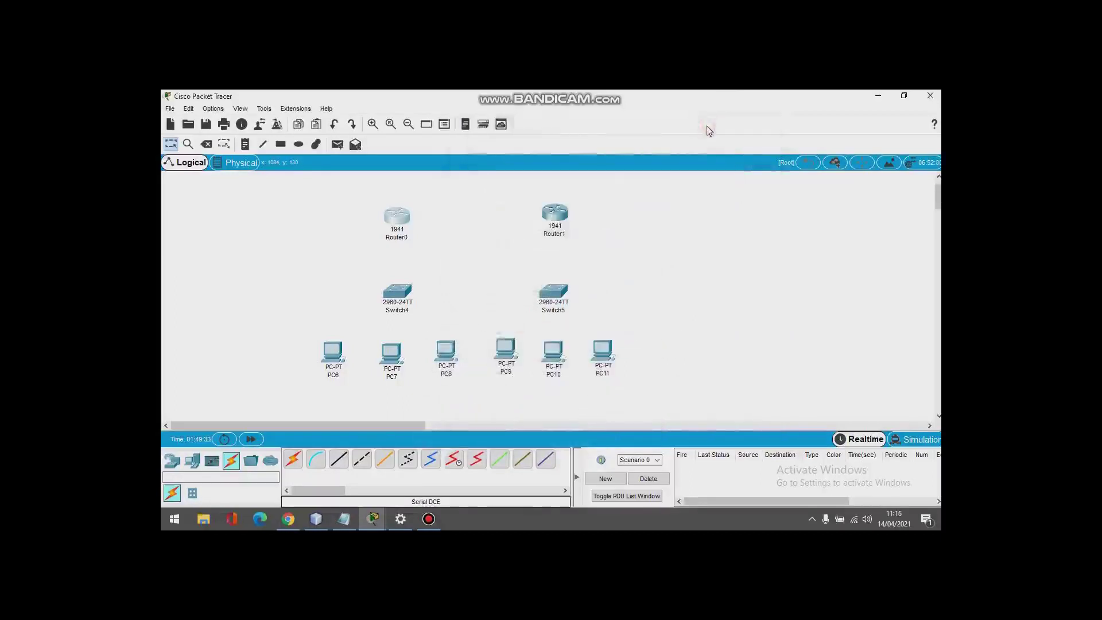
# Step: Install an HWIC-2T card in Router1, power it on, check the CLI, and close the window
pyautogui.click(555, 216)
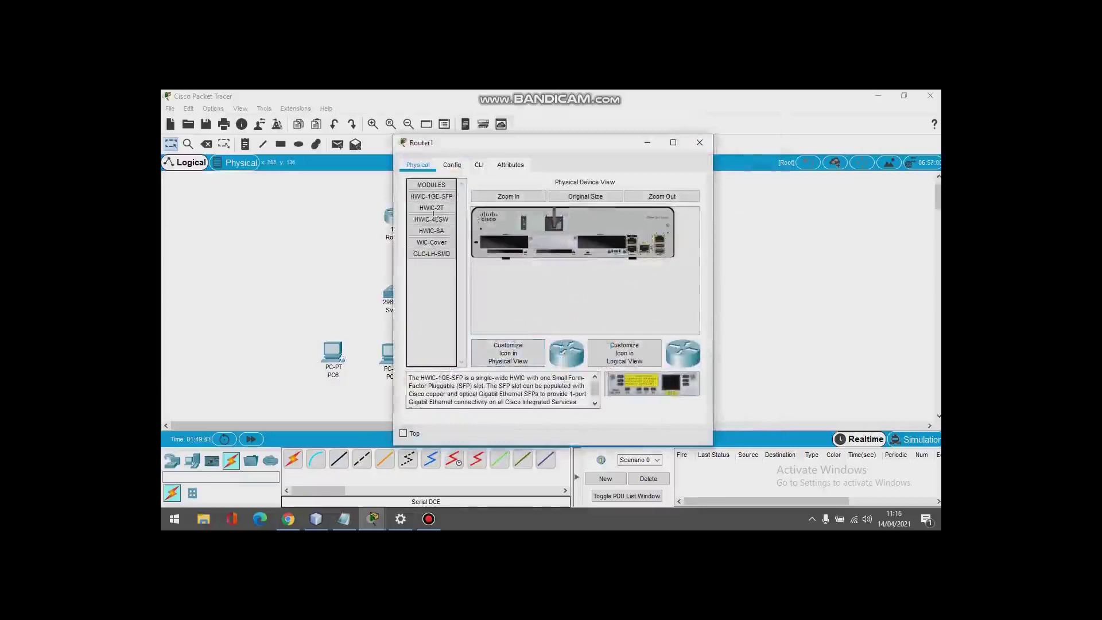
pyautogui.moveTo(475, 153); pyautogui.dragTo(527, 154)
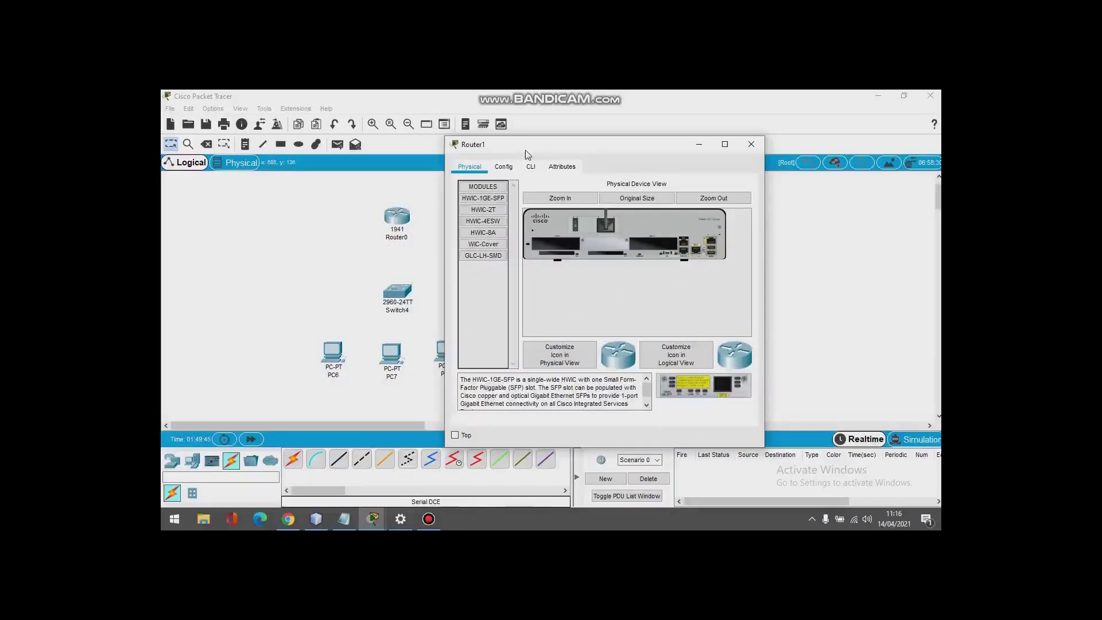
pyautogui.click(559, 197)
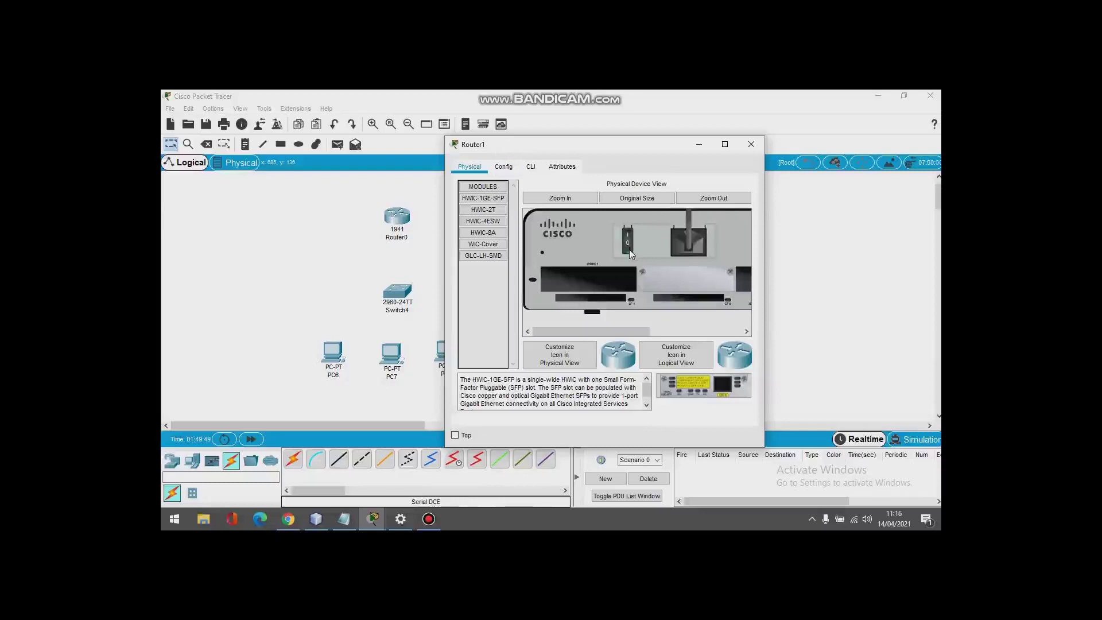
pyautogui.moveTo(604, 333); pyautogui.dragTo(609, 334)
pyautogui.click(483, 209)
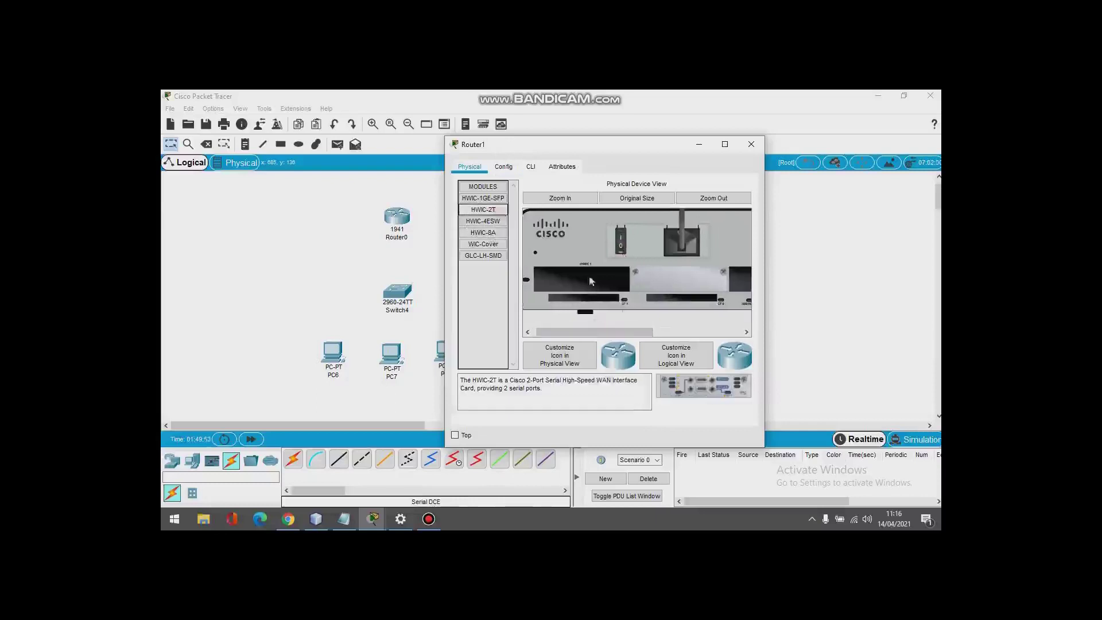
pyautogui.moveTo(679, 383); pyautogui.dragTo(712, 285)
pyautogui.moveTo(608, 331); pyautogui.dragTo(573, 332)
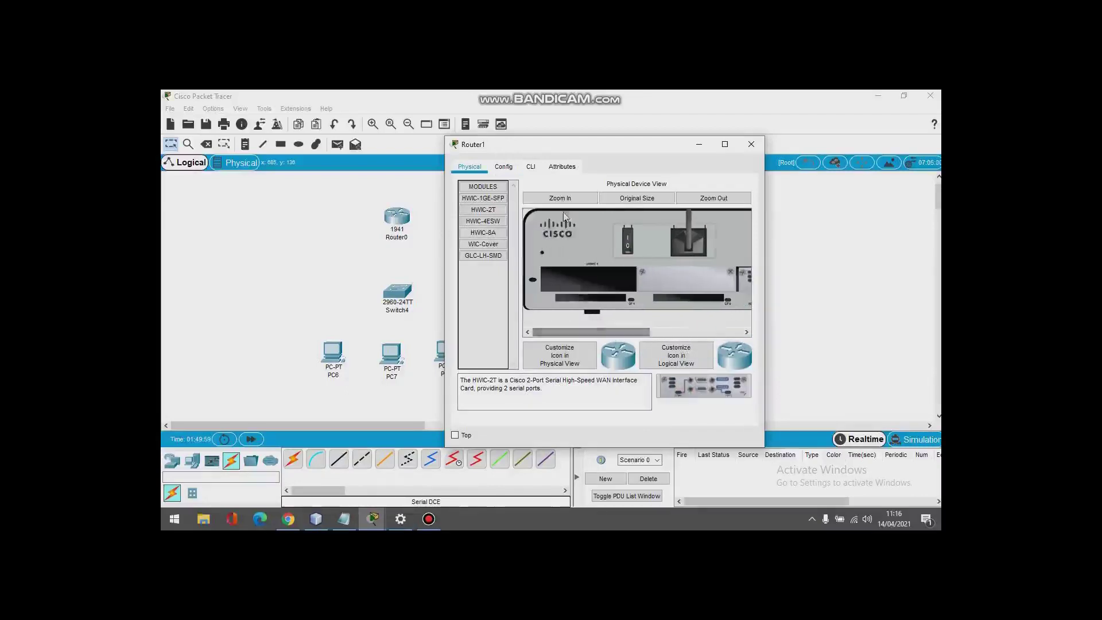
pyautogui.click(626, 241)
pyautogui.click(529, 167)
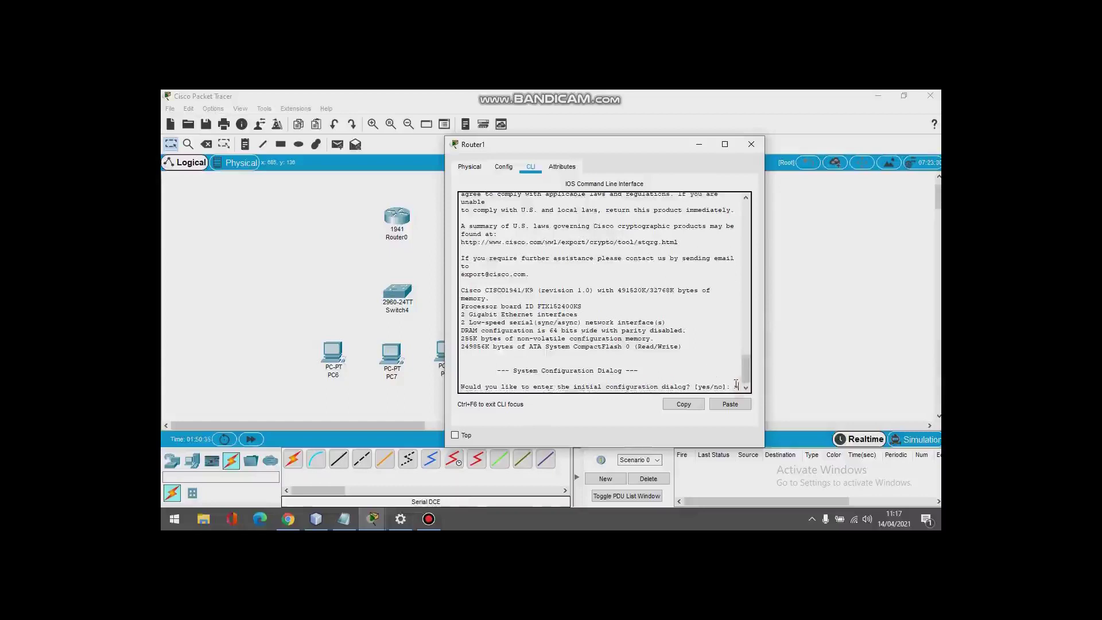
pyautogui.click(750, 144)
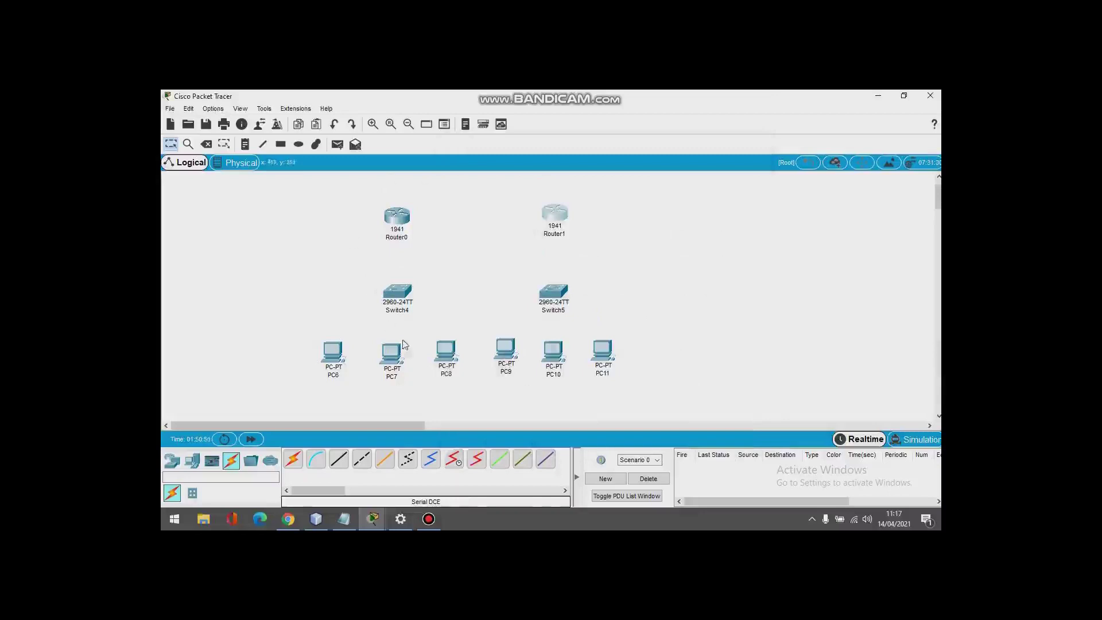
# Step: Connect Router0's Serial0/0/0 to Router1's Serial0/0/1 with a Serial DCE cable
pyautogui.click(453, 461)
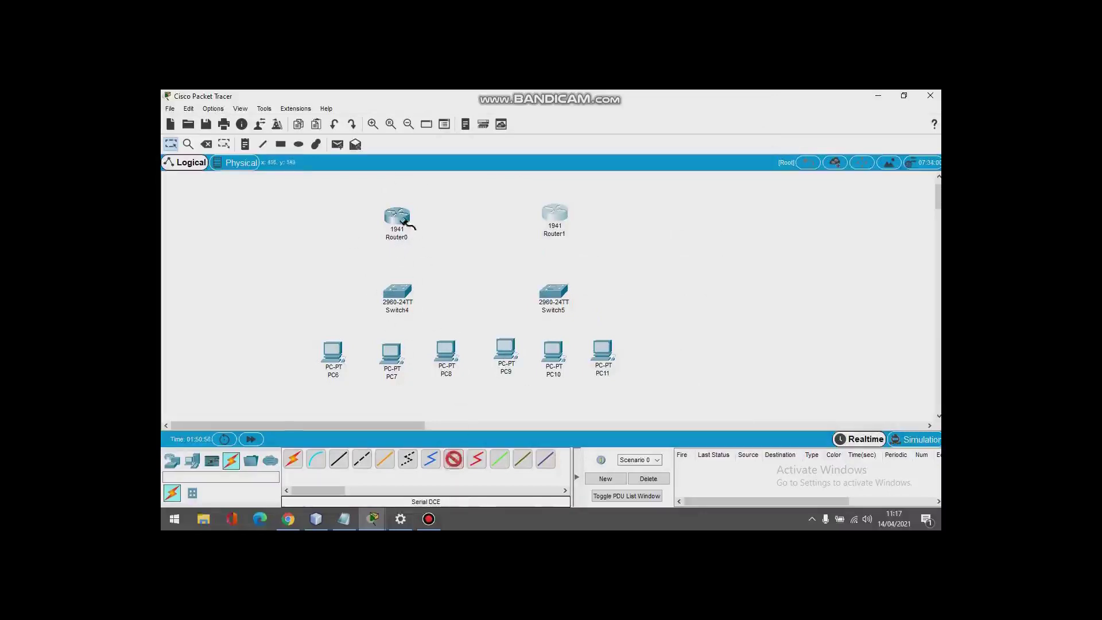
pyautogui.moveTo(404, 221)
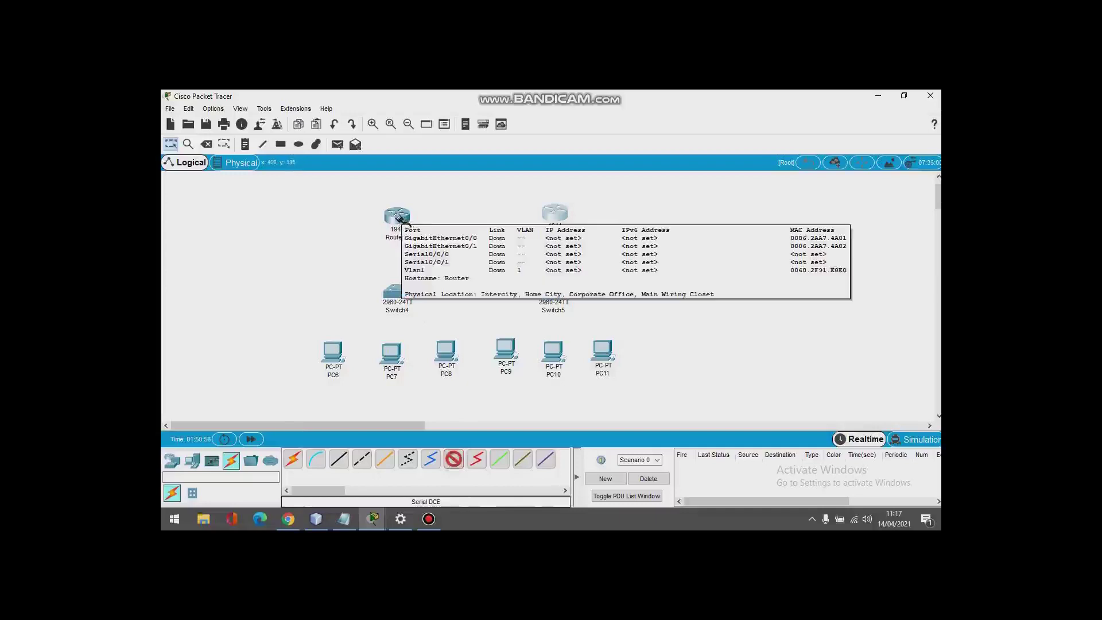
pyautogui.click(397, 217)
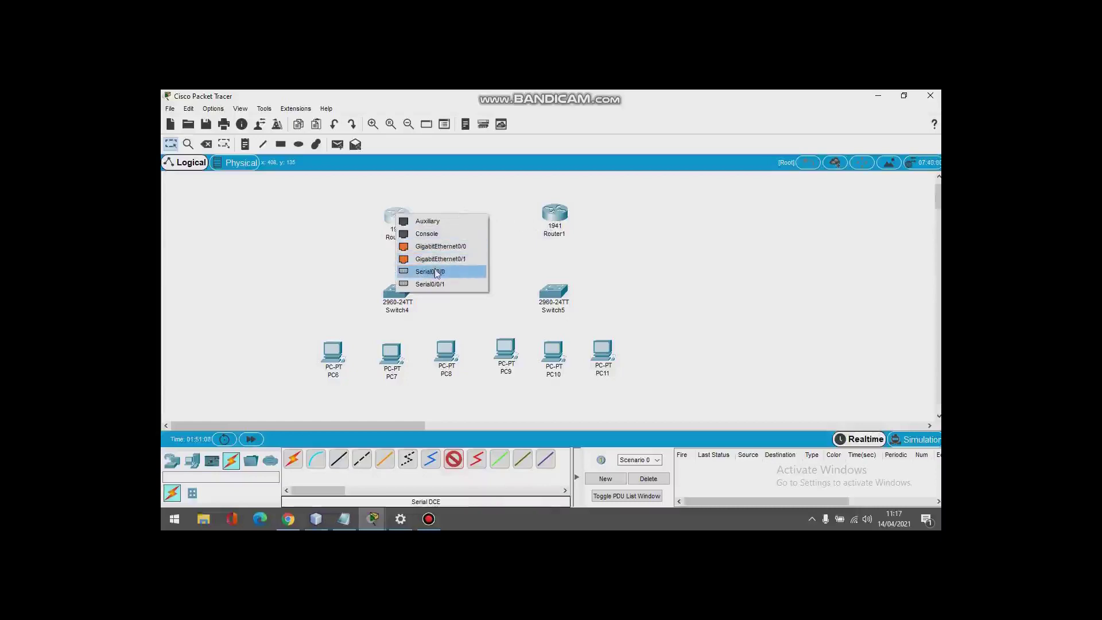
pyautogui.click(446, 272)
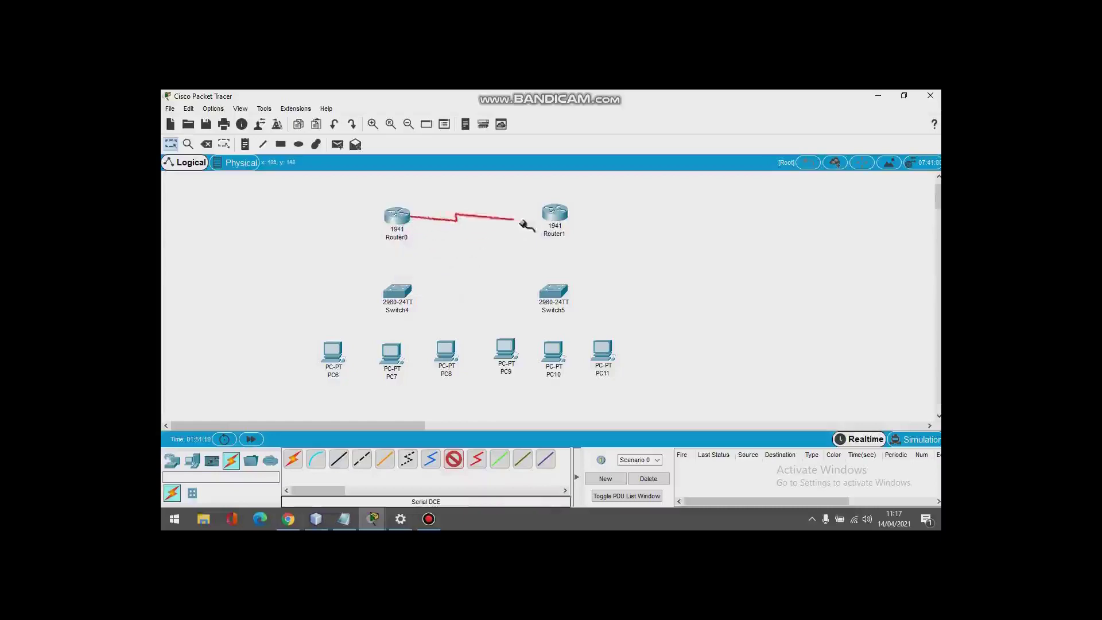
pyautogui.click(554, 215)
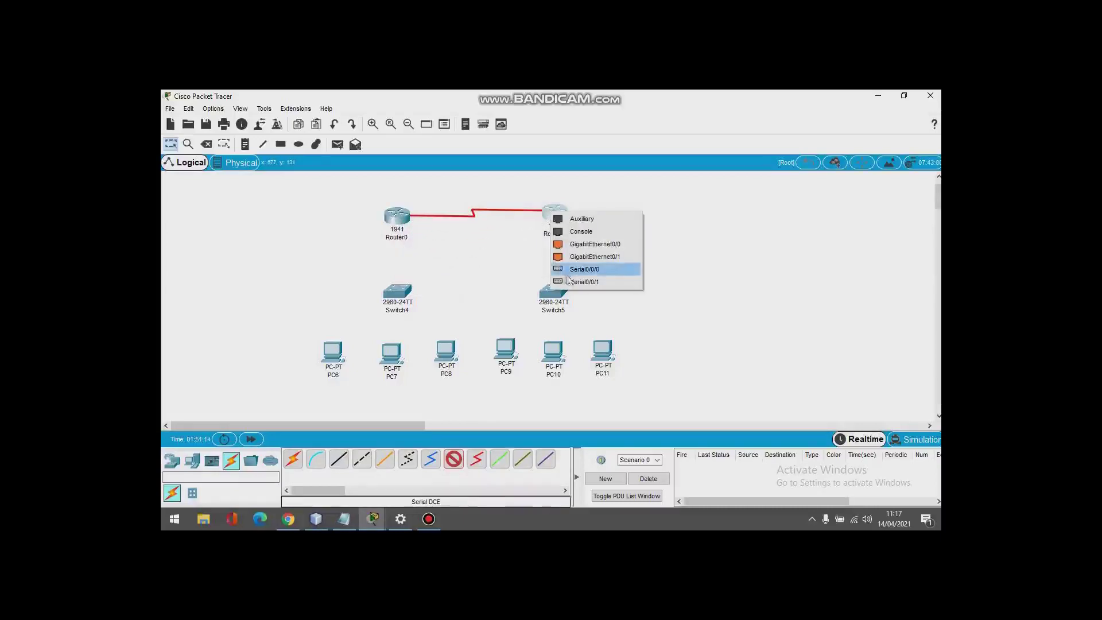
pyautogui.click(580, 282)
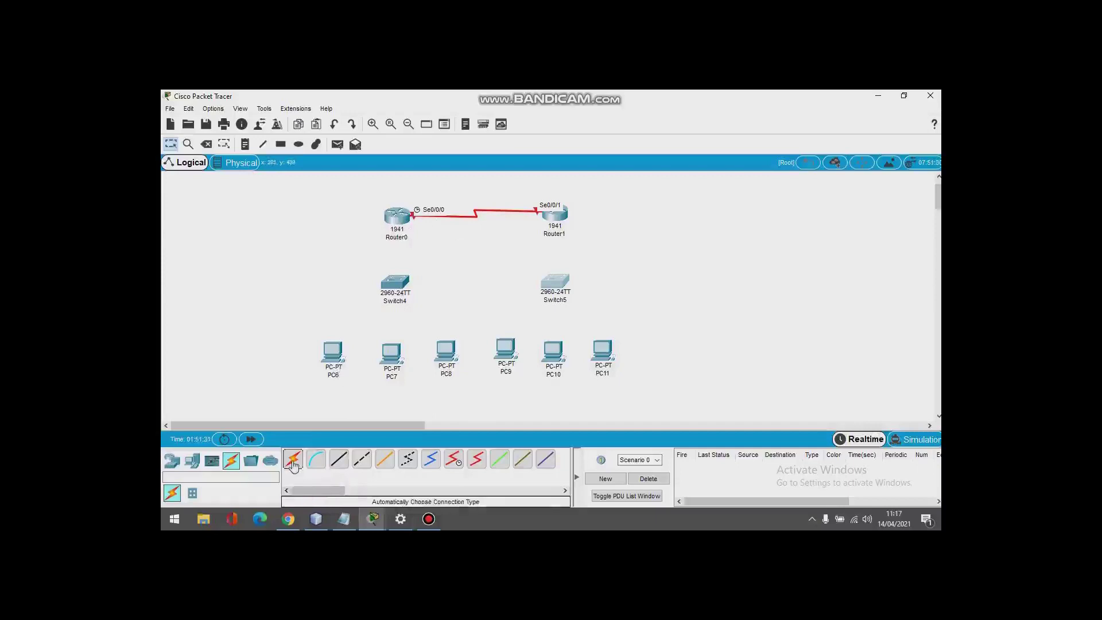
# Step: Cable Router0 to Switch4, and Switch4 to PC6, PC7 and PC8, with automatic connections
pyautogui.click(293, 459)
pyautogui.click(293, 460)
pyautogui.click(396, 221)
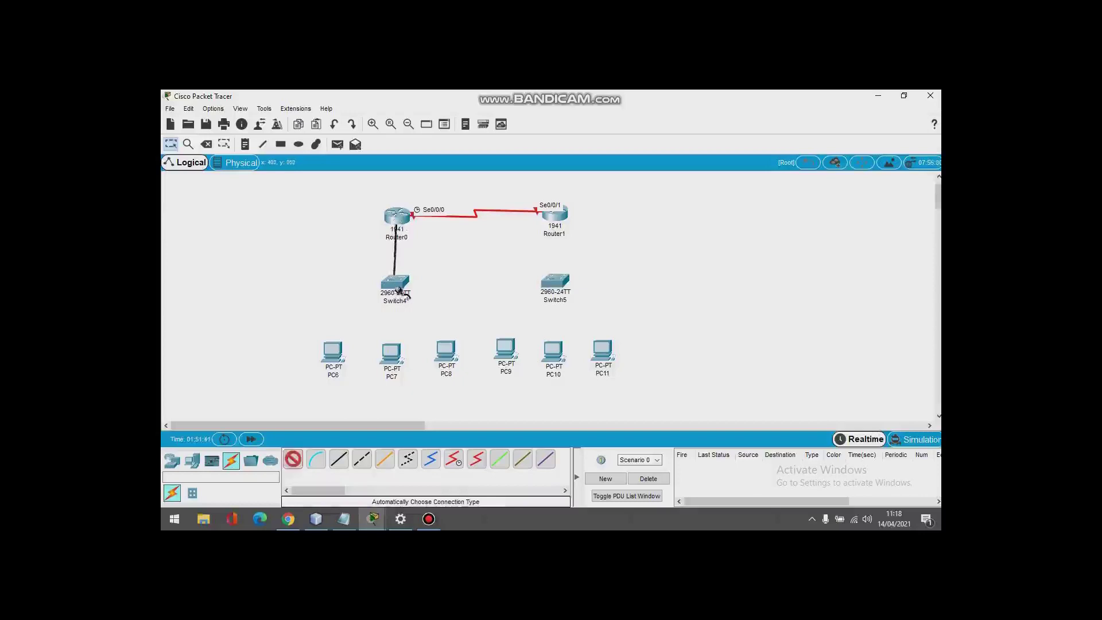
pyautogui.click(396, 283)
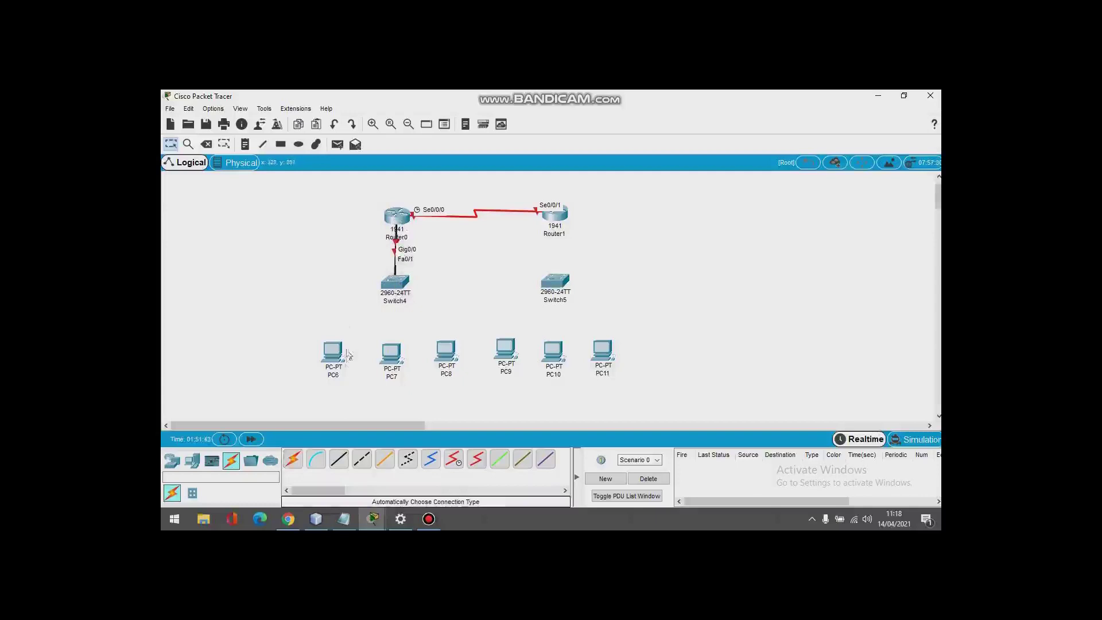
pyautogui.click(293, 460)
pyautogui.click(389, 302)
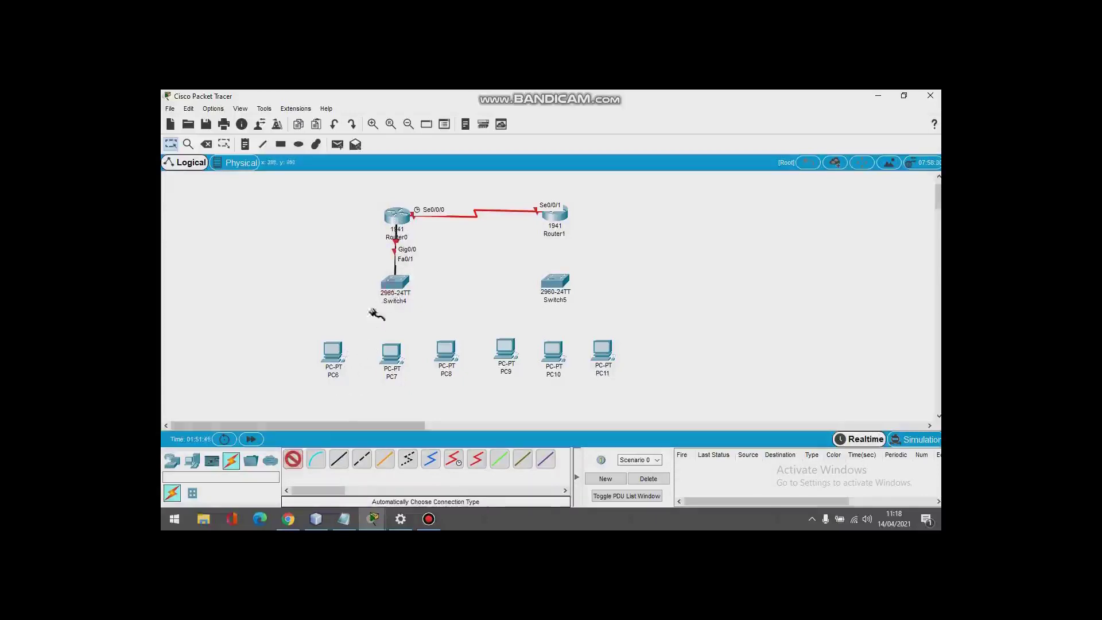
pyautogui.click(335, 352)
pyautogui.click(293, 460)
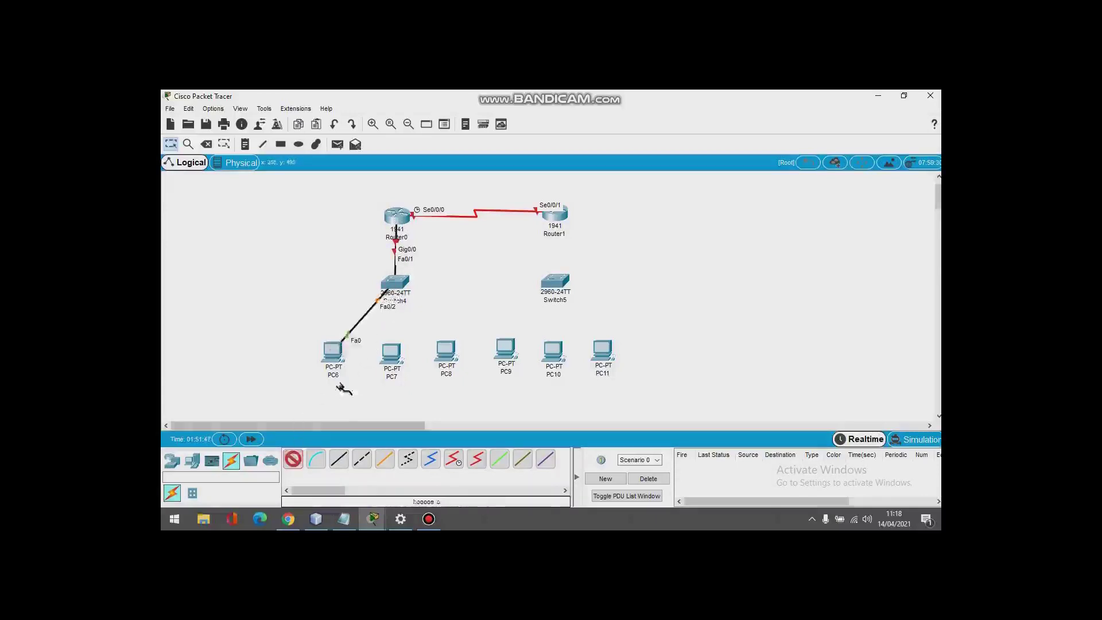
pyautogui.click(395, 287)
pyautogui.click(391, 352)
pyautogui.click(293, 460)
pyautogui.click(411, 290)
pyautogui.click(446, 350)
# Step: Cable Router1 to Switch5, and Switch5 to PC9, PC10 and PC11, with automatic connections
pyautogui.click(293, 459)
pyautogui.click(554, 214)
pyautogui.click(552, 283)
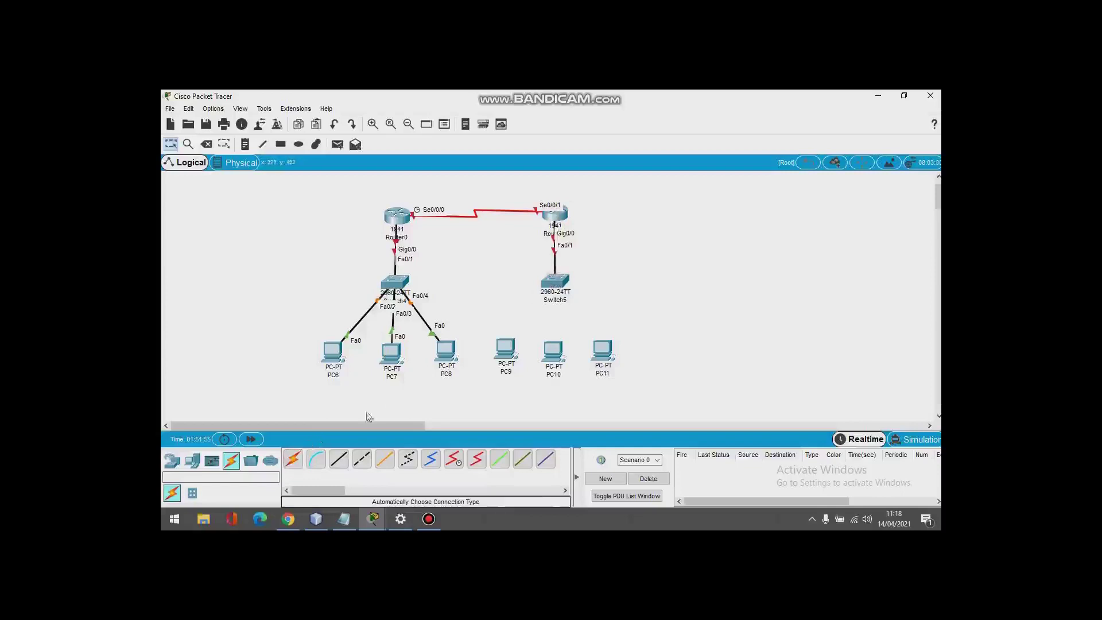
pyautogui.click(293, 460)
pyautogui.click(549, 283)
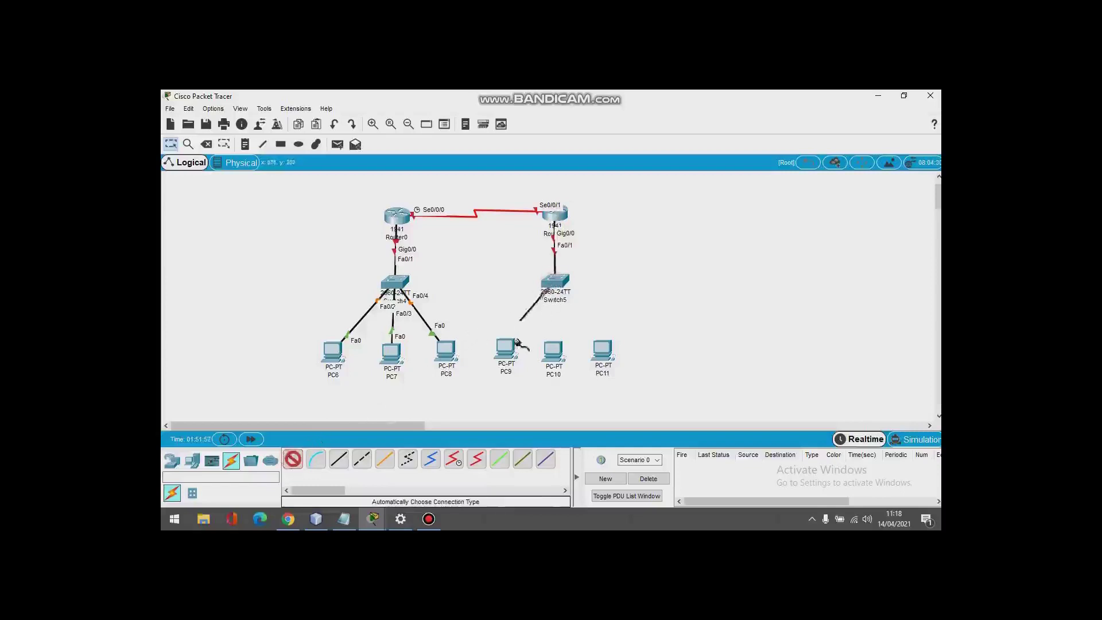
pyautogui.click(505, 347)
pyautogui.click(295, 460)
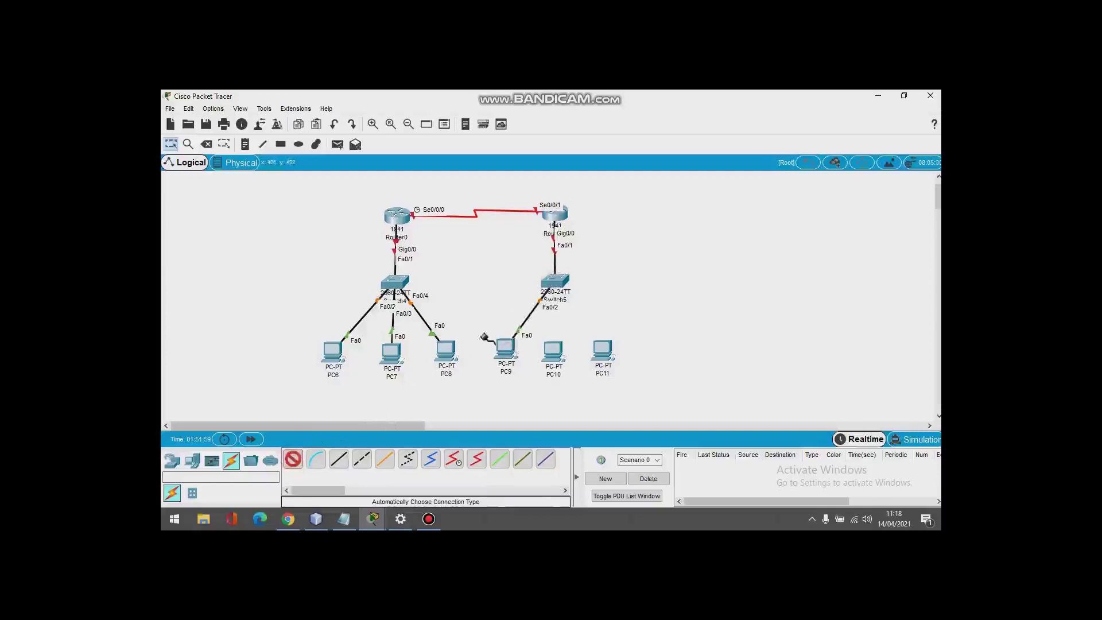
pyautogui.click(554, 281)
pyautogui.click(555, 353)
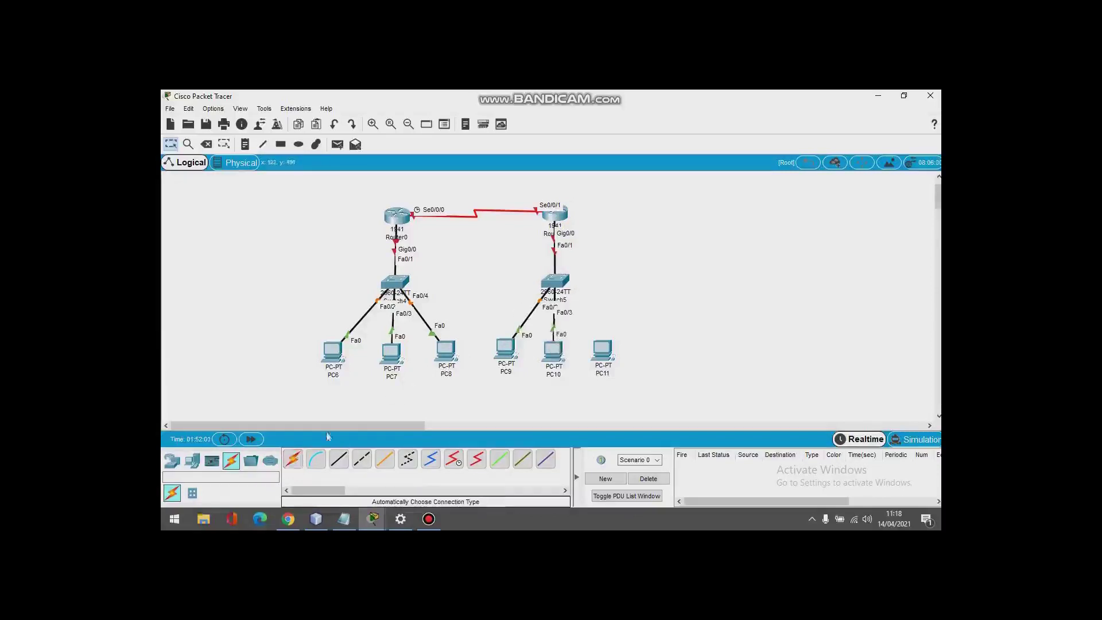
pyautogui.click(293, 459)
pyautogui.click(554, 281)
pyautogui.click(602, 348)
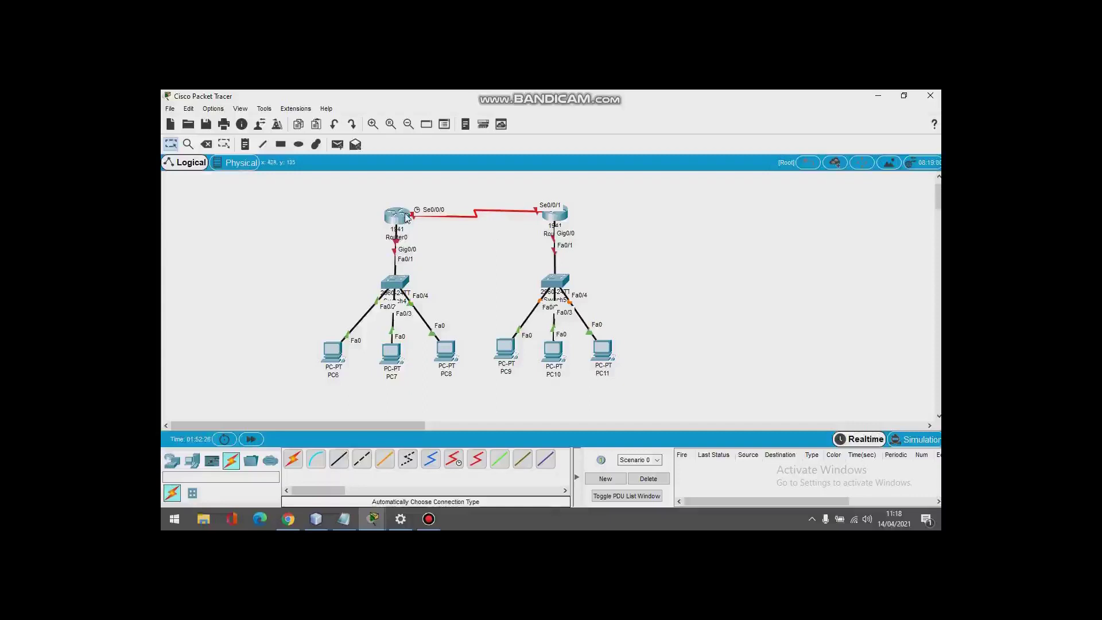
pyautogui.moveTo(407, 217)
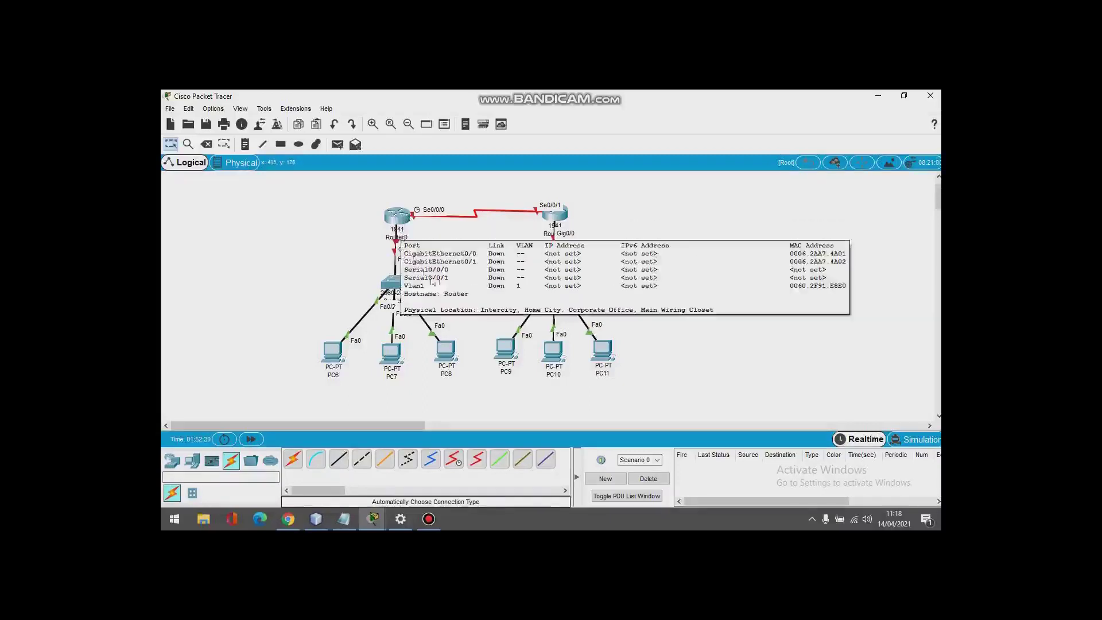
# Step: Open Router0's CLI and enter privileged mode with enable
pyautogui.click(403, 216)
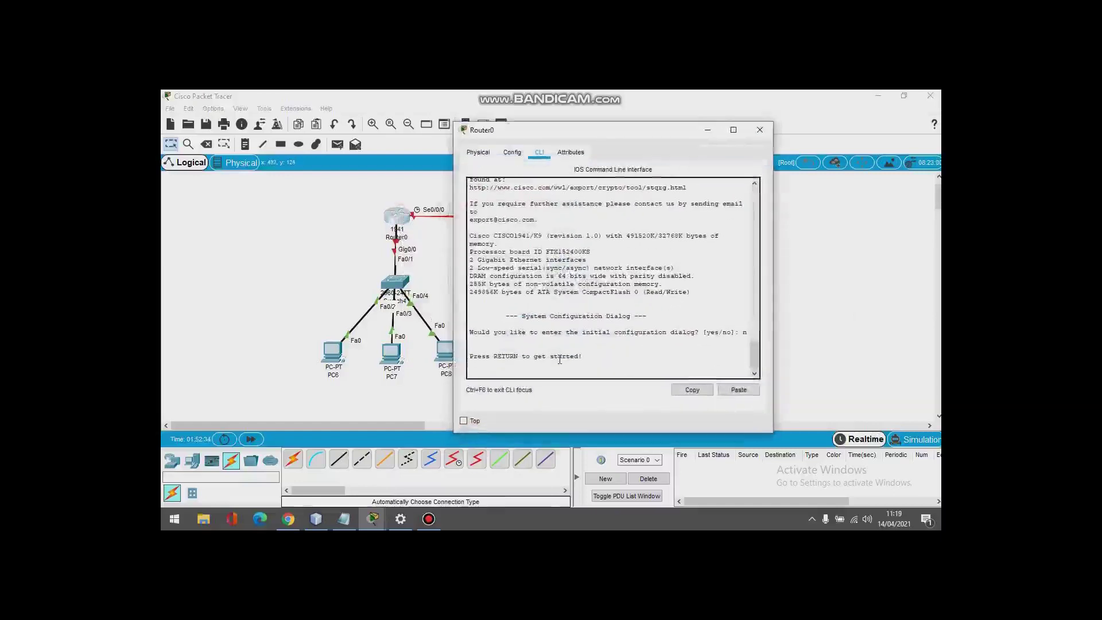
pyautogui.press('Return')
pyautogui.moveTo(405, 511)
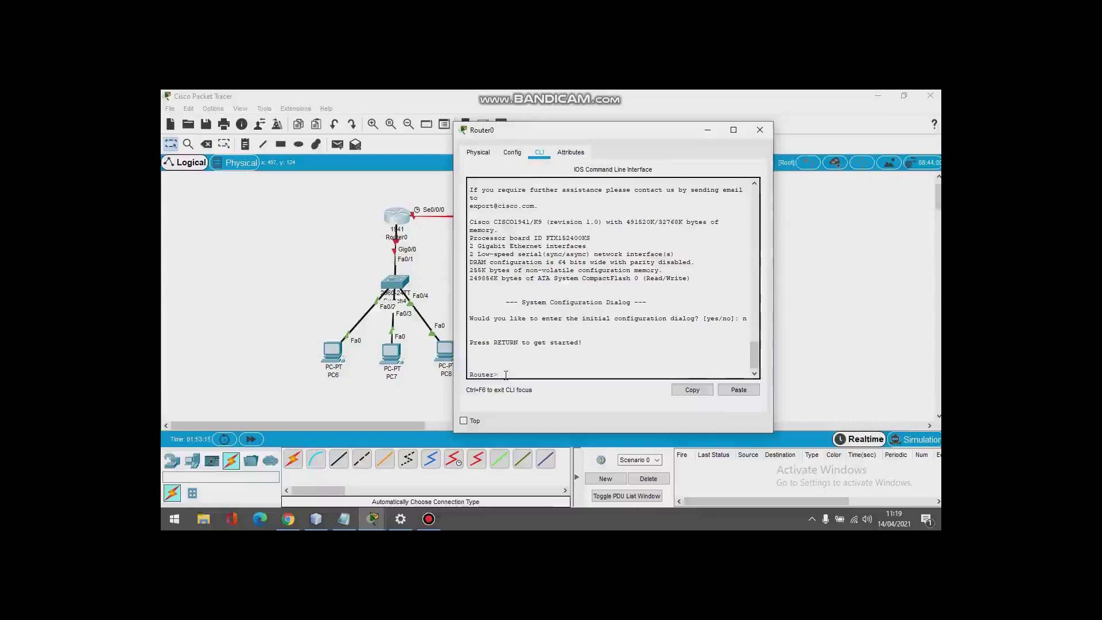
pyautogui.write('ble')
pyautogui.press('Return')
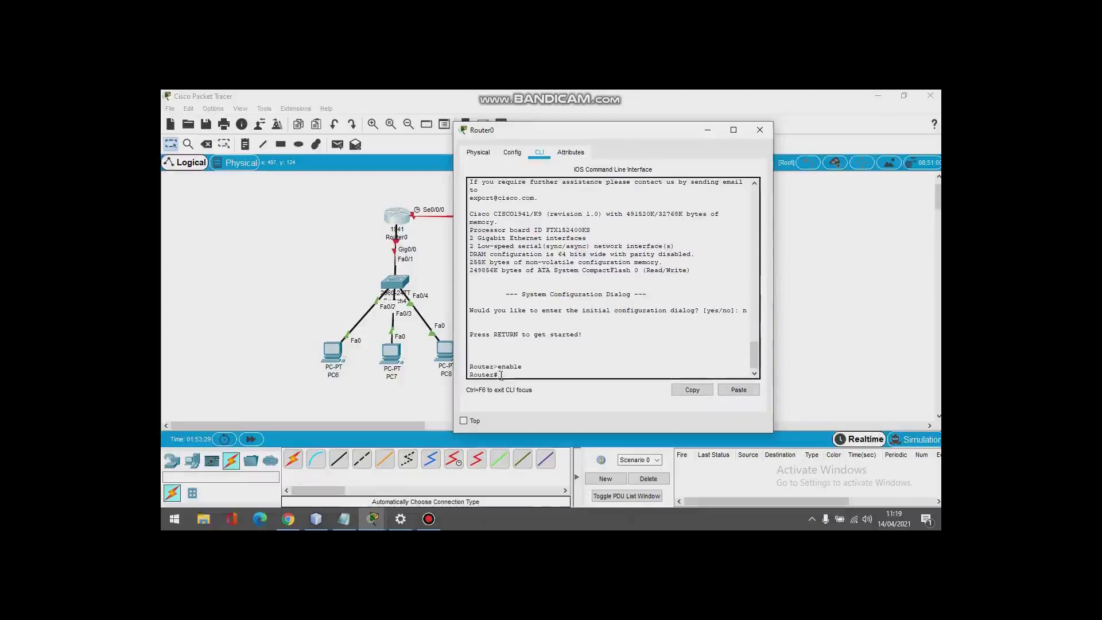
# Step: Type configure terminal at the Router# prompt
pyautogui.moveTo(499, 374); pyautogui.dragTo(492, 374)
pyautogui.click(499, 374)
pyautogui.write('configure terminal')
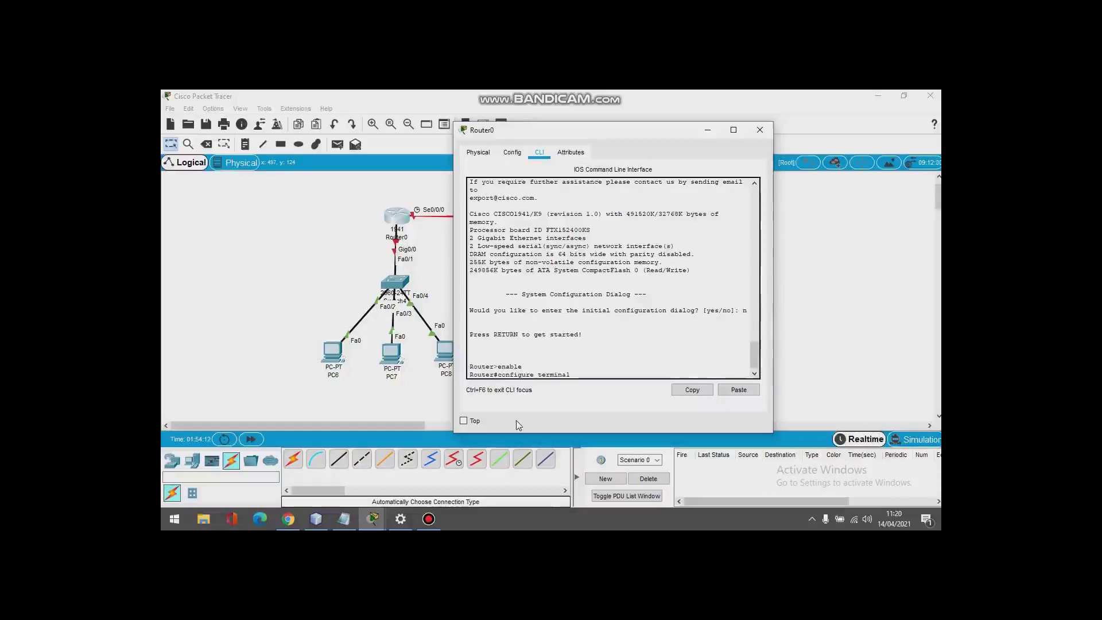
# Step: Enter global configuration mode and set the router's hostname to r7
pyautogui.press('Return')
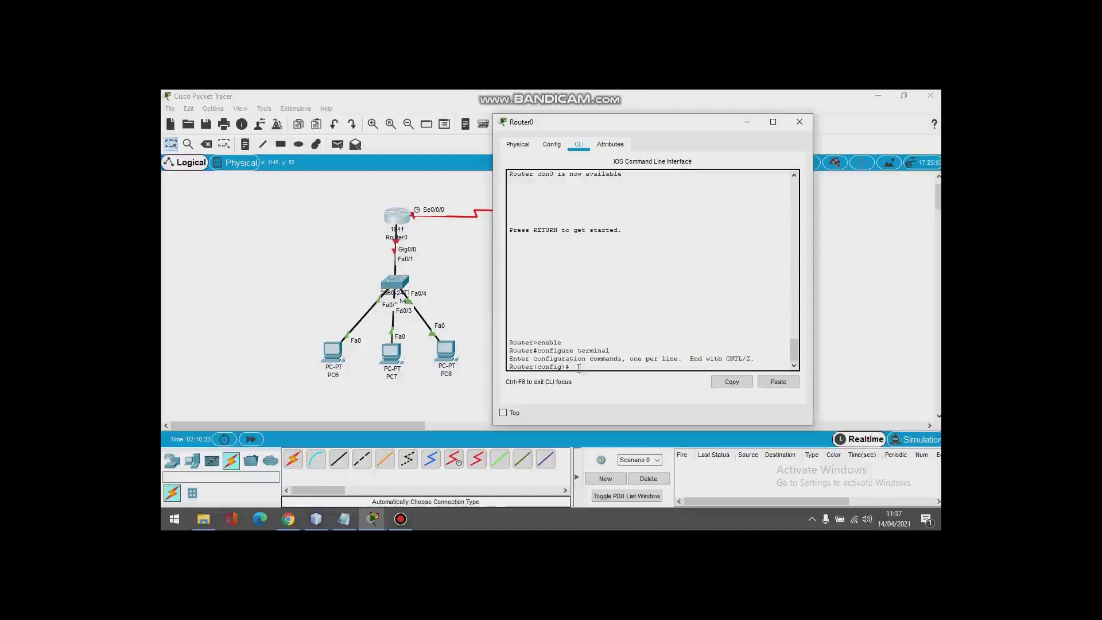
pyautogui.write('hostnam')
pyautogui.write('r7')
pyautogui.press('Return')
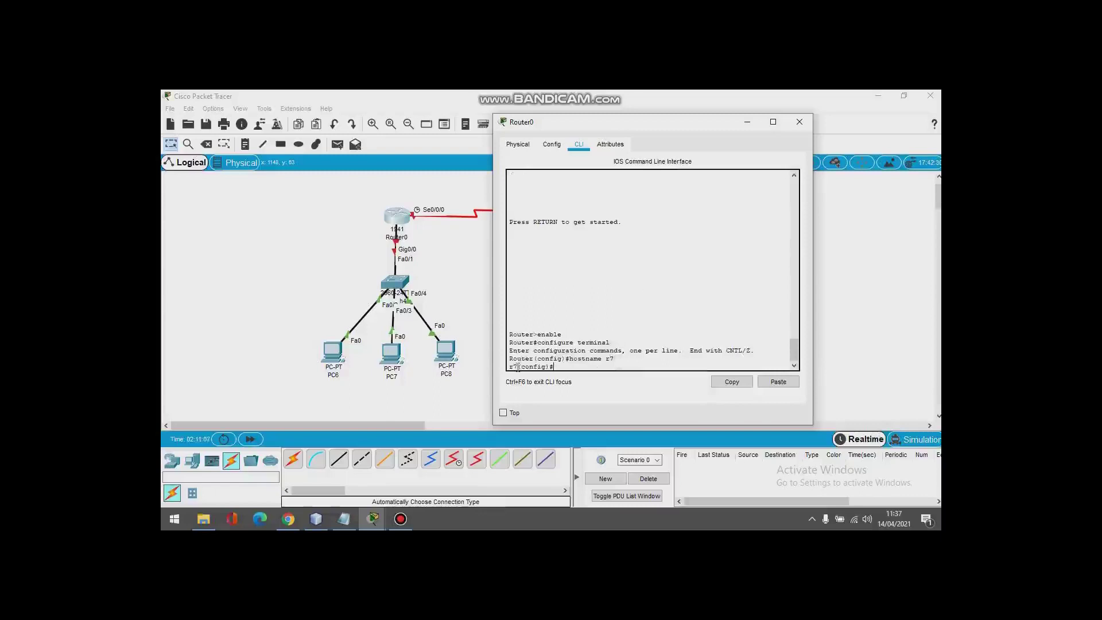
pyautogui.moveTo(518, 367)
pyautogui.mouseDown()
pyautogui.moveTo(506, 370)
pyautogui.moveTo(532, 359)
pyautogui.moveTo(508, 367)
pyautogui.mouseUp()
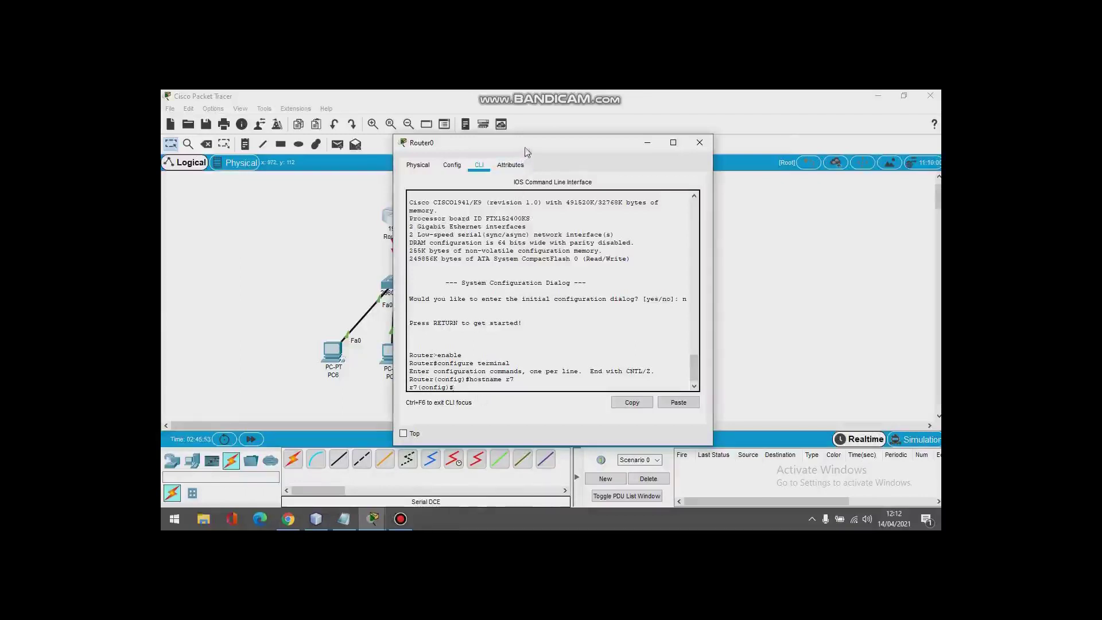
# Step: Exit r7's global configuration back to the r7# prompt and start entering an enable password
pyautogui.moveTo(530, 149); pyautogui.dragTo(589, 131)
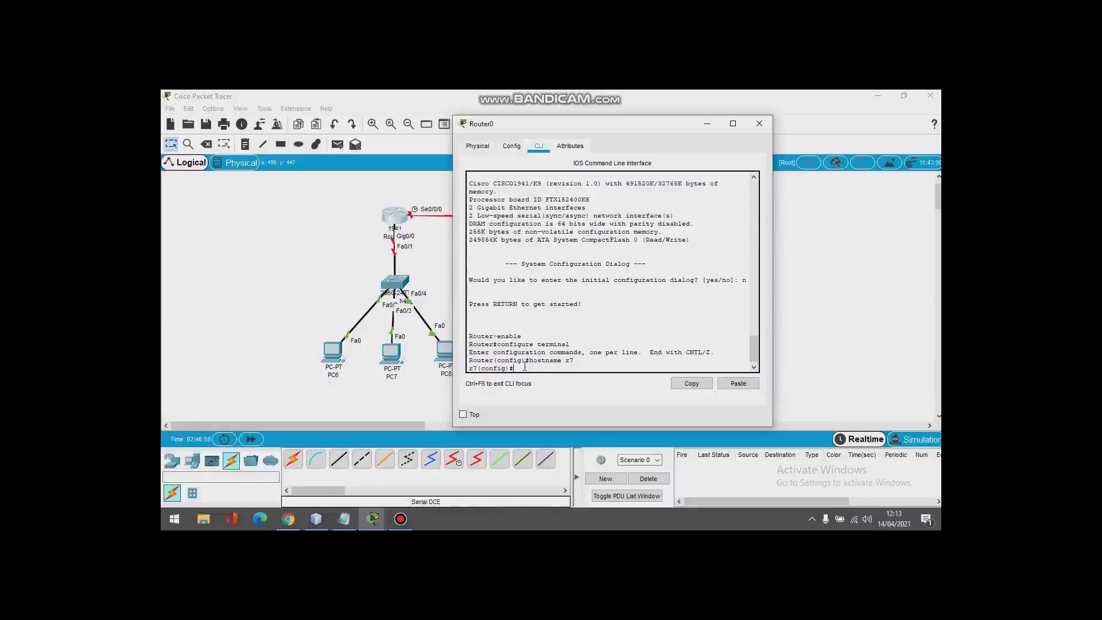
pyautogui.write('exit')
pyautogui.press('Return')
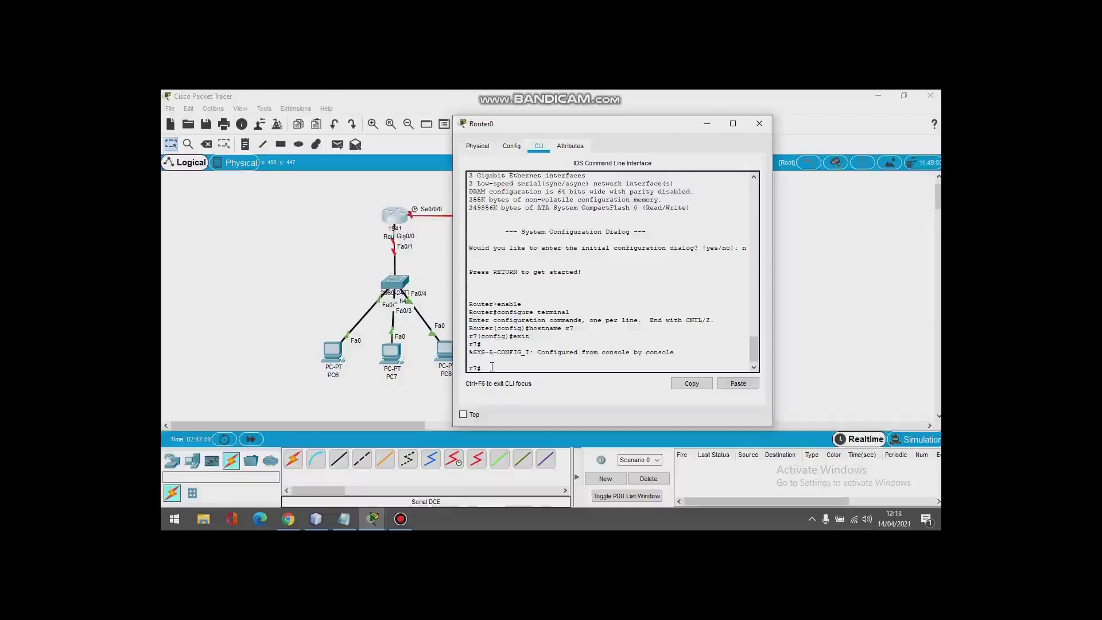
pyautogui.write('enable password')
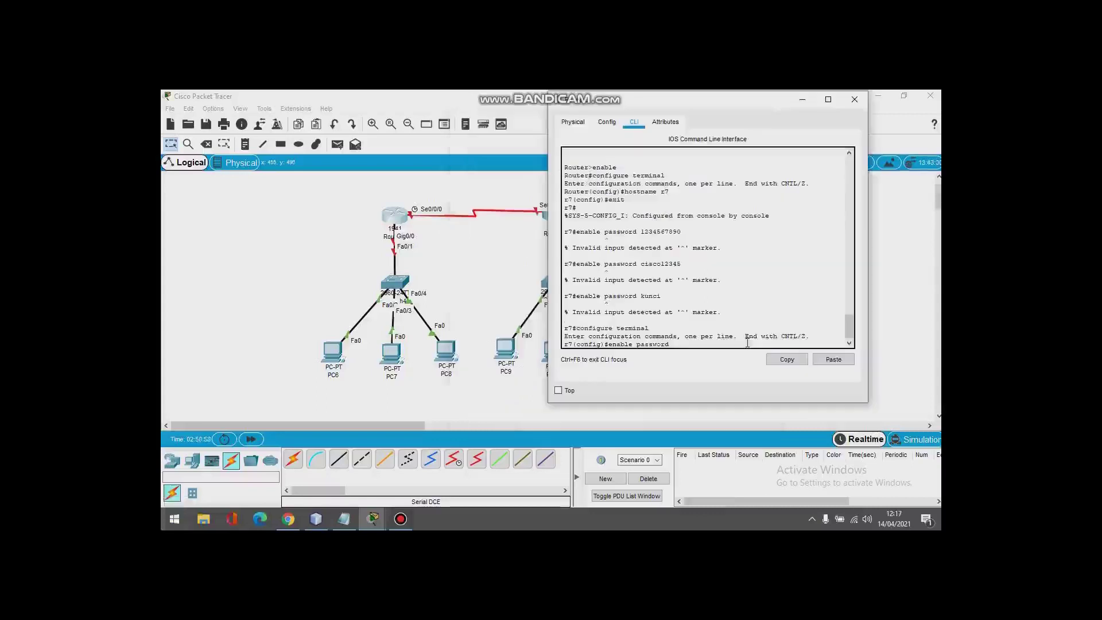
# Step: Set r7's enable password, then exit configuration and log out to the r7> prompt
pyautogui.write('cisco12345')
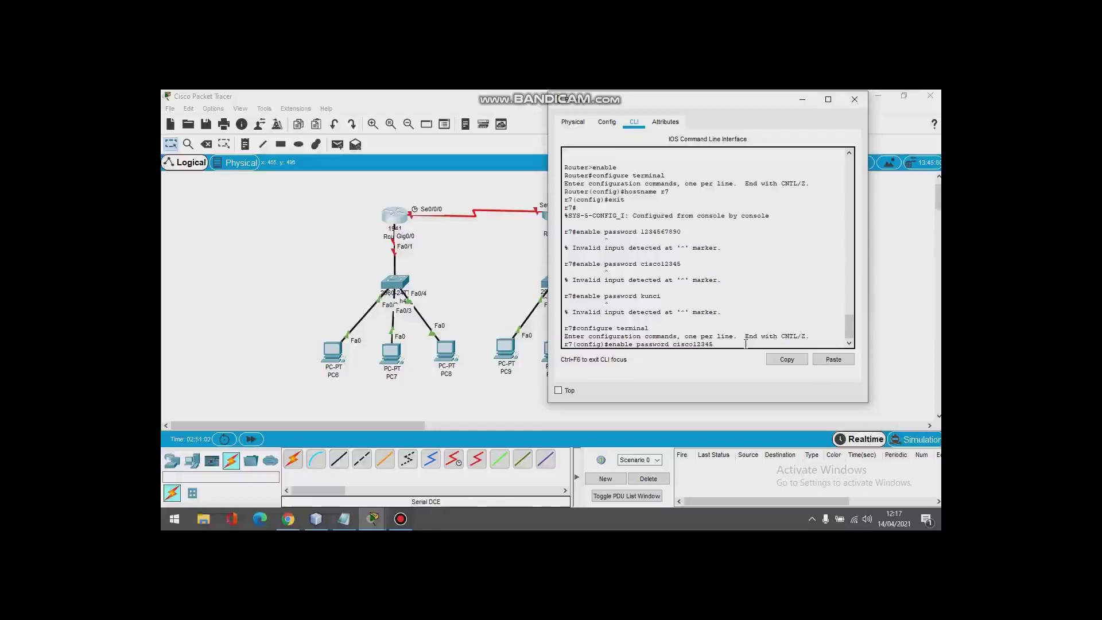
pyautogui.press('Return')
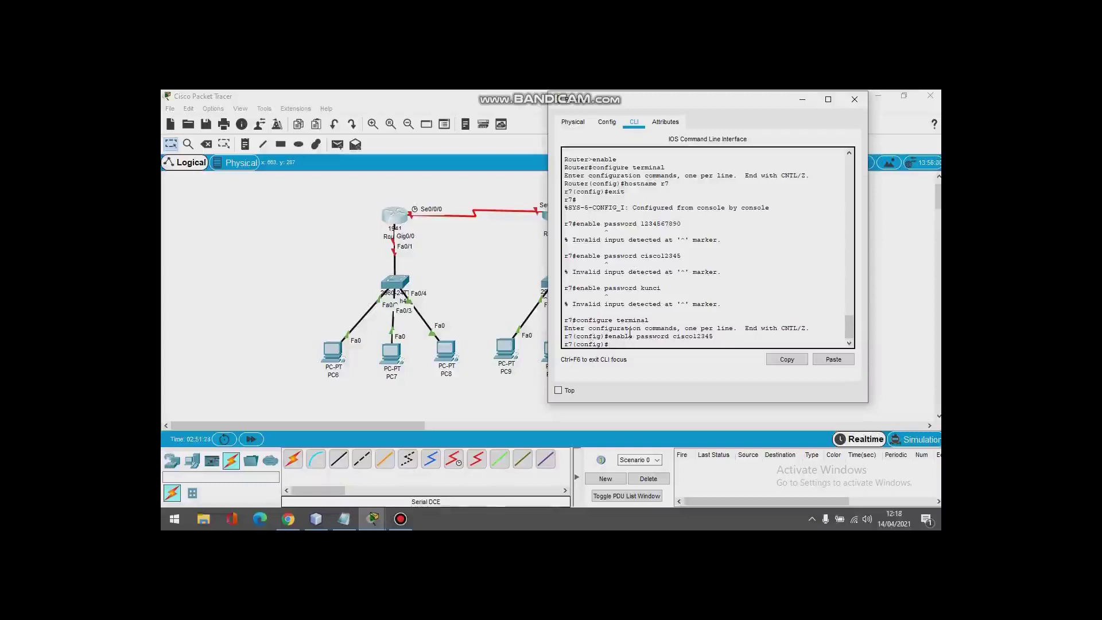
pyautogui.write('exit')
pyautogui.press('Return')
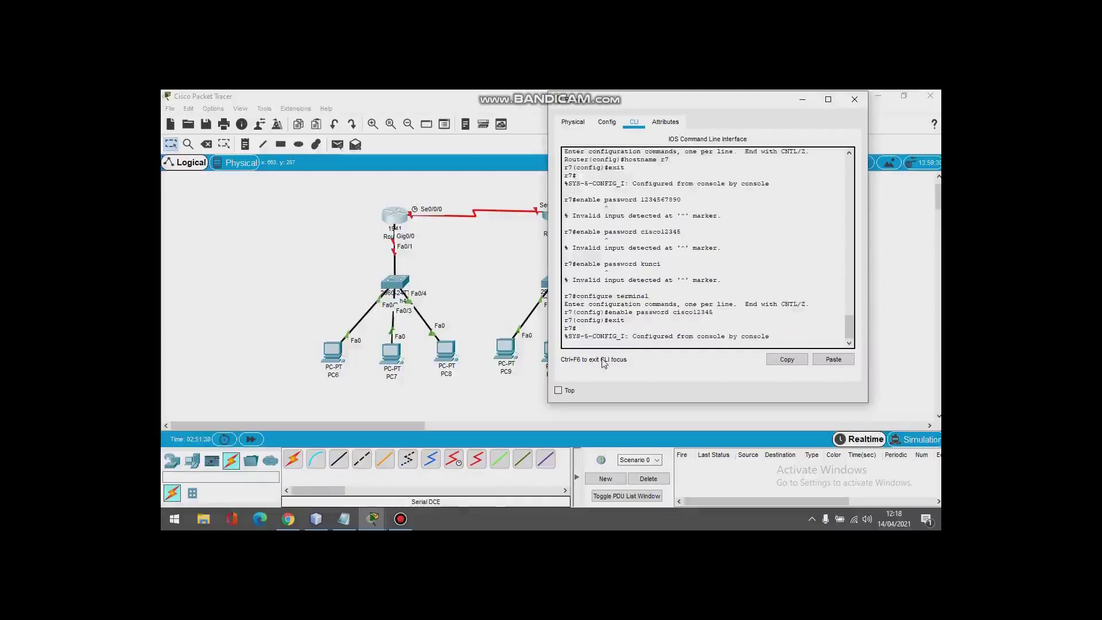
pyautogui.press('Return')
pyautogui.write('exit')
pyautogui.press('Return')
pyautogui.press('Return')
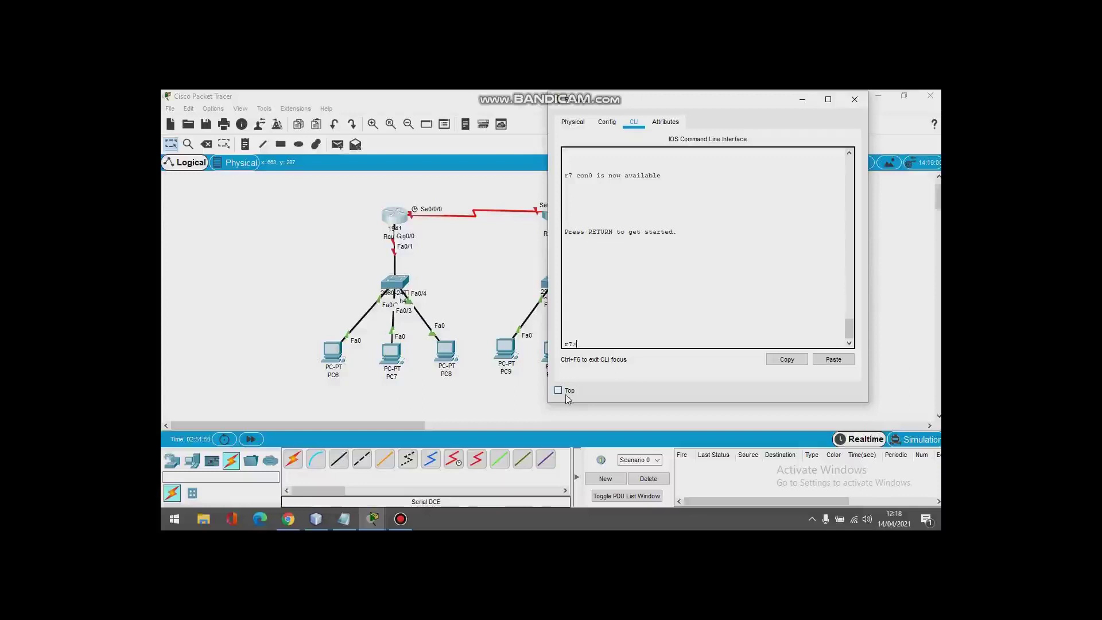
# Step: Run enable at r7> and supply the enable password at the Password: prompt
pyautogui.write('enable')
pyautogui.press('Return')
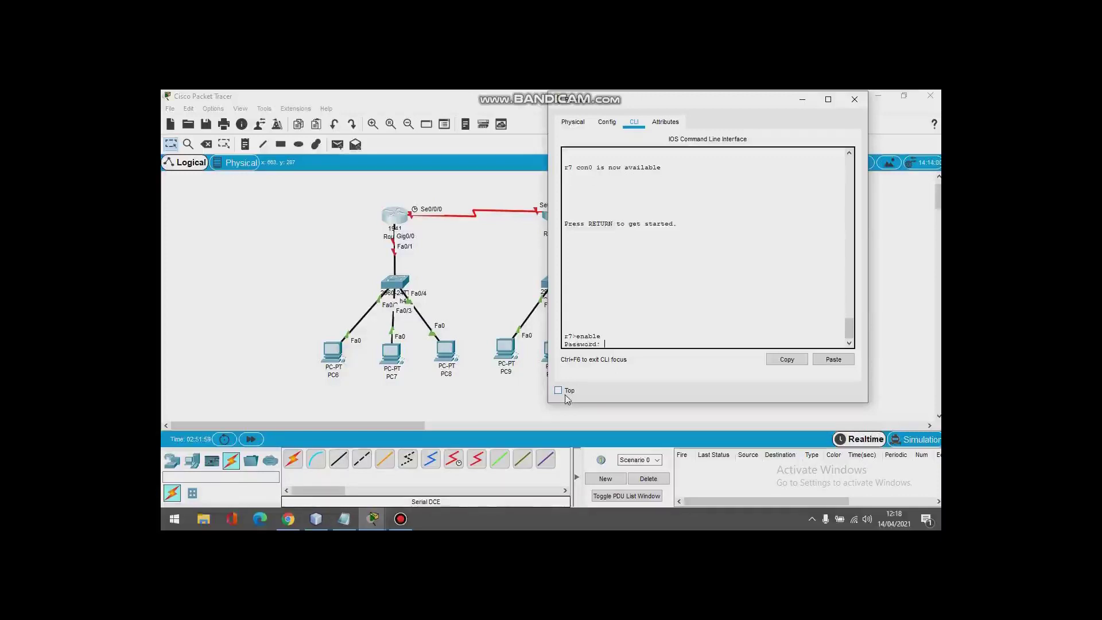
pyautogui.scroll(4, 611, 314)
pyautogui.scroll(-4, 611, 314)
pyautogui.scroll(2, 706, 301)
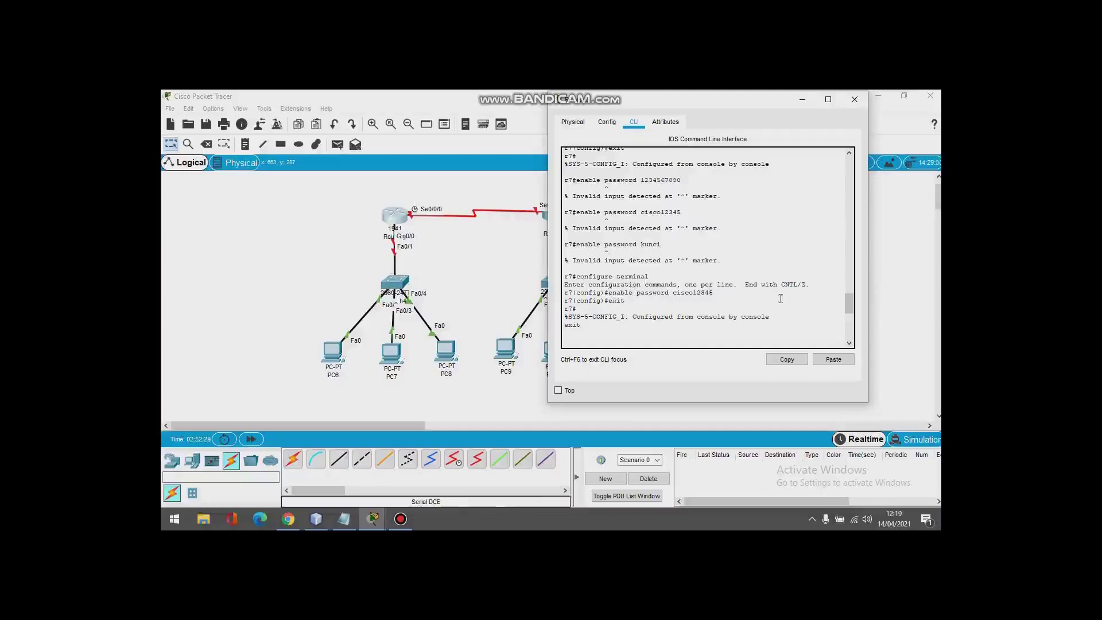
pyautogui.press('Return')
pyautogui.press('Return')
pyautogui.write('enable')
pyautogui.press('Return')
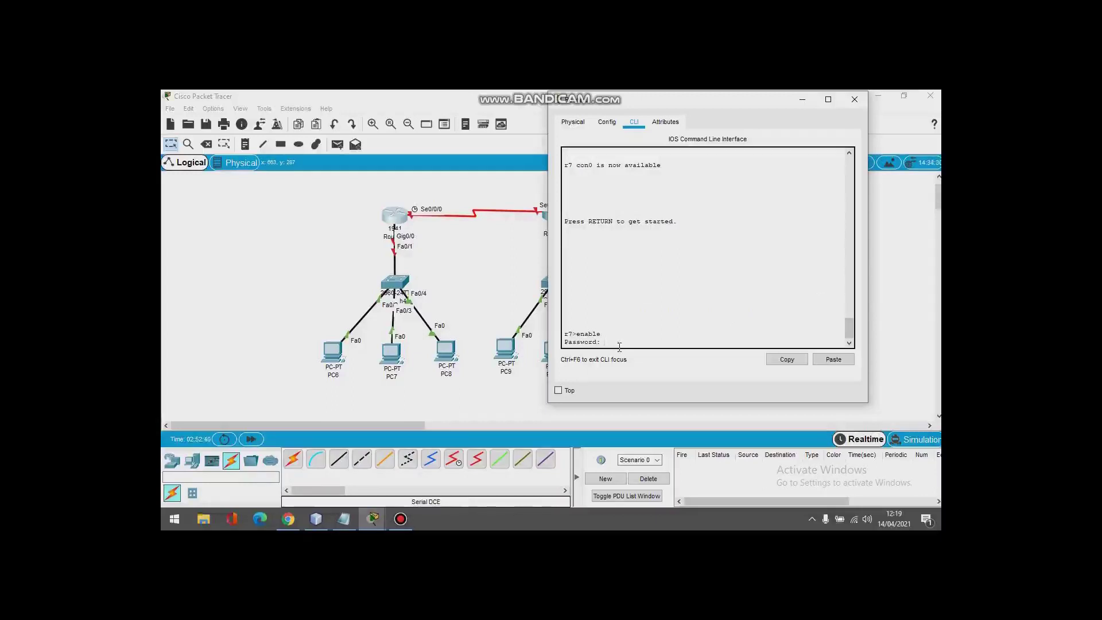
pyautogui.press('Return')
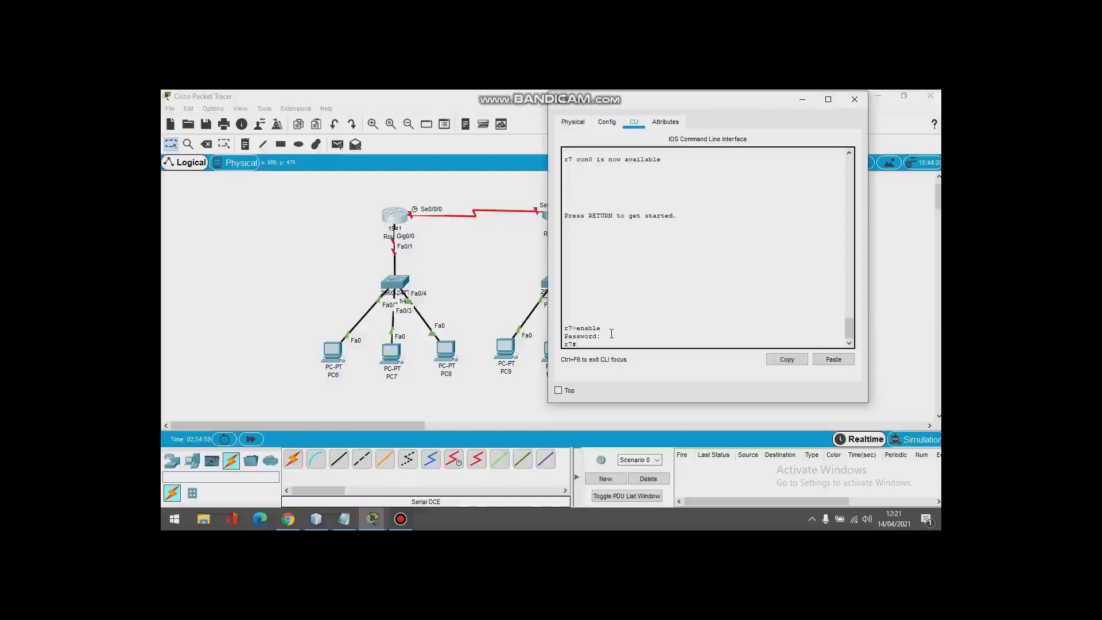
# Step: Configure console line 0 on r7 with a password and the login requirement
pyautogui.write('configure terminal')
pyautogui.press('Return')
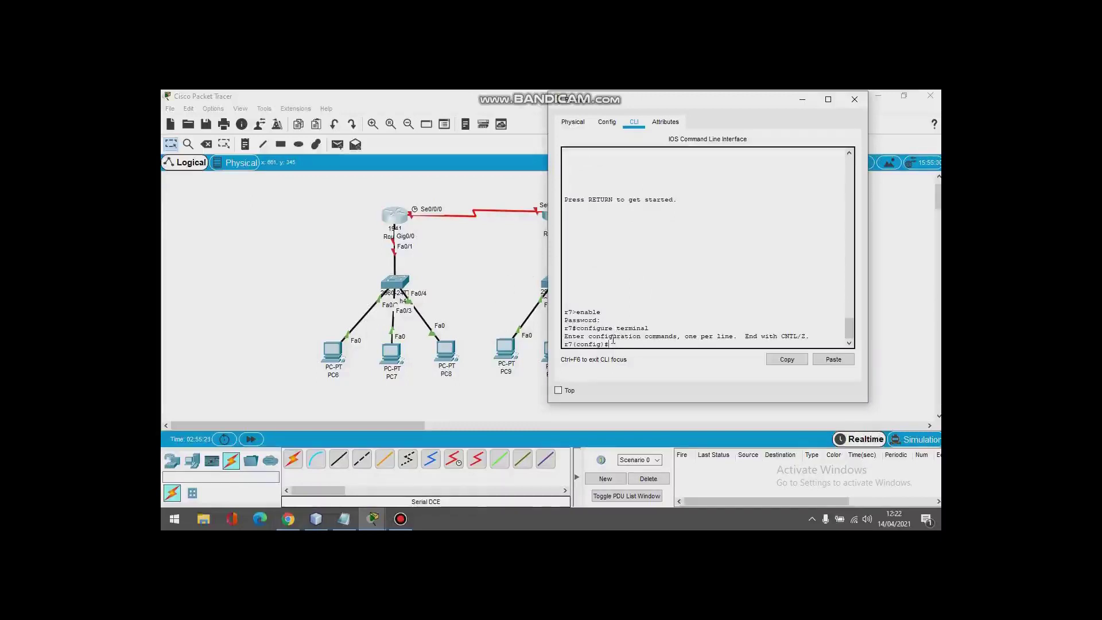
pyautogui.write('ine console 0')
pyautogui.press('Return')
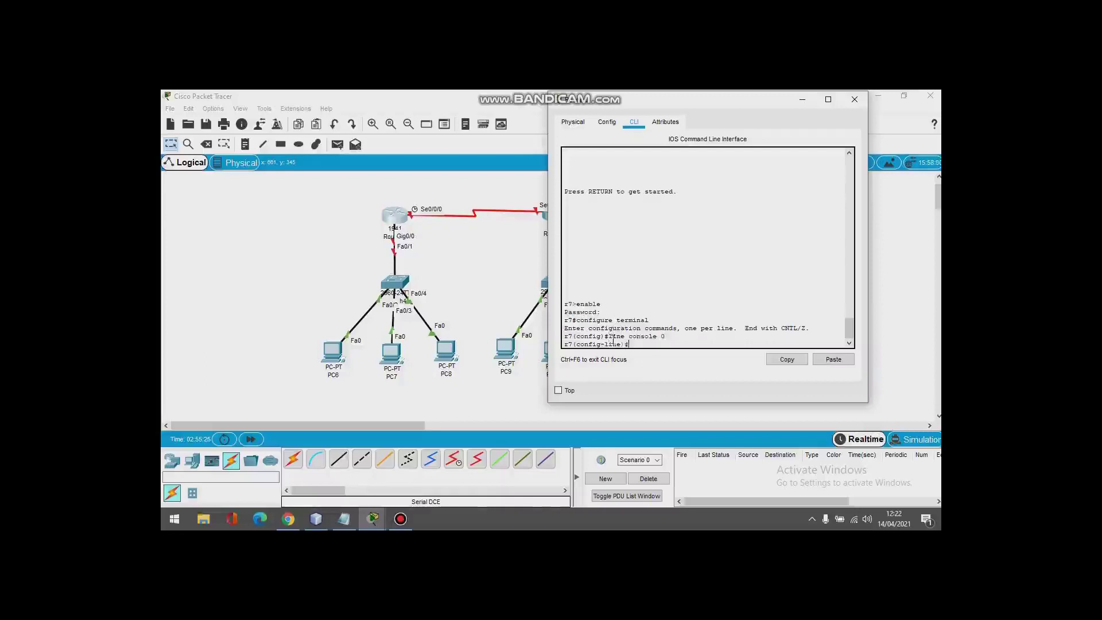
pyautogui.write('password ')
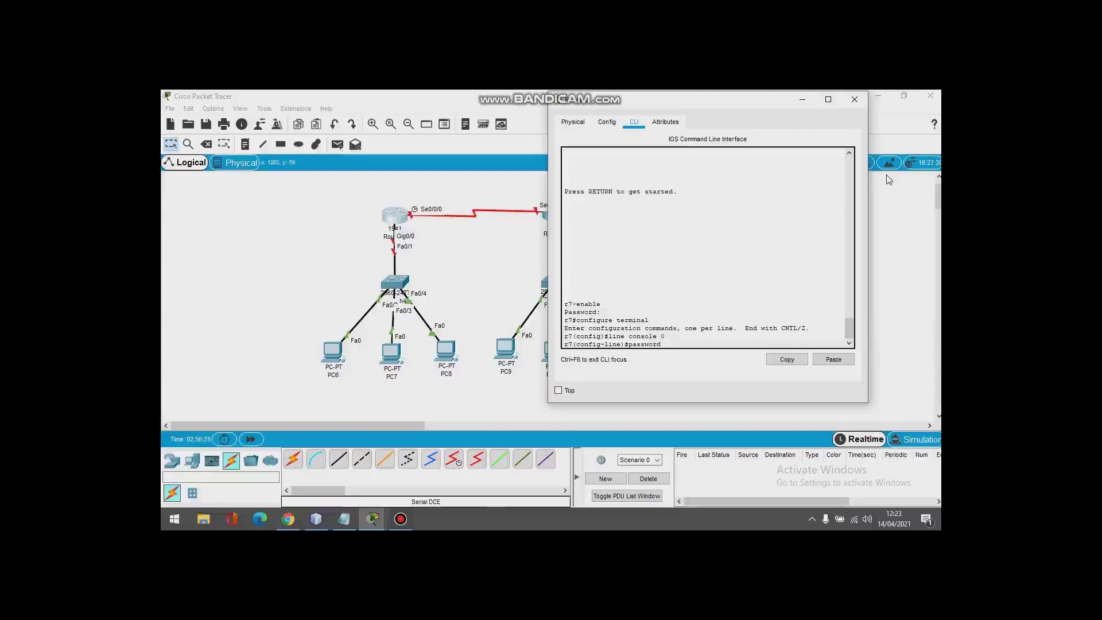
pyautogui.write('salatiga')
pyautogui.press('Return')
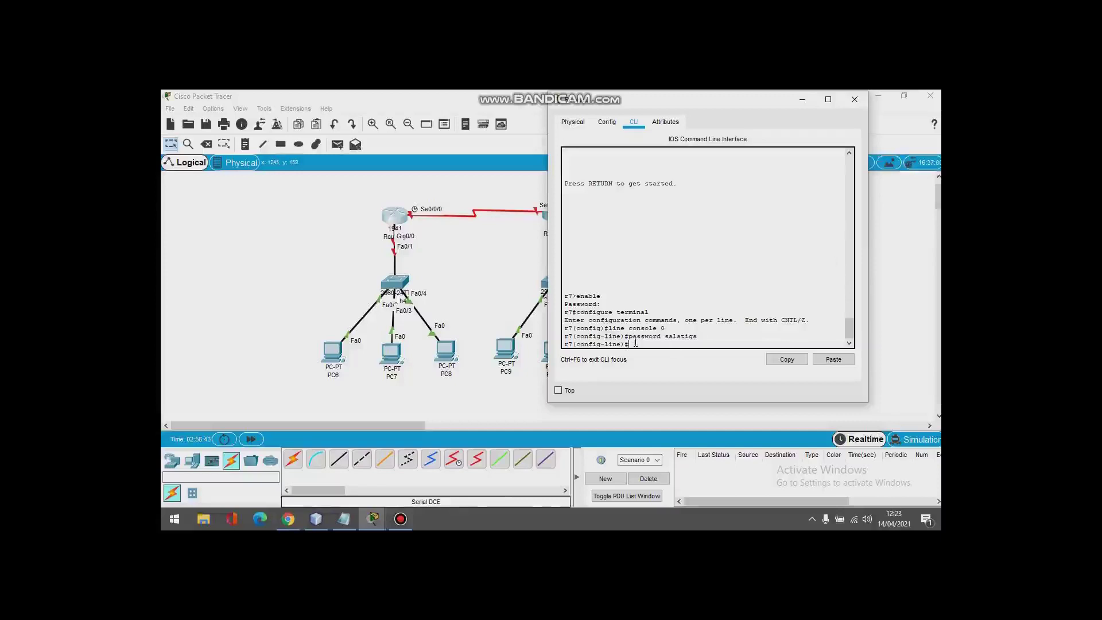
pyautogui.write('login')
pyautogui.press('Return')
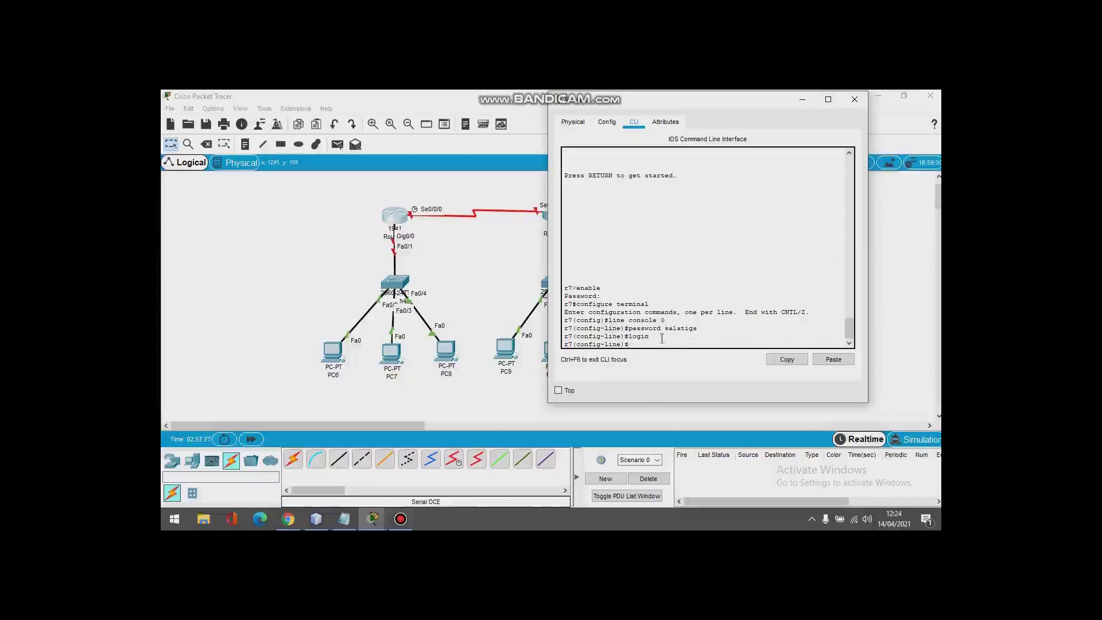
# Step: Highlight the console password and login commands in the r7 CLI
pyautogui.click(399, 520)
pyautogui.click(400, 519)
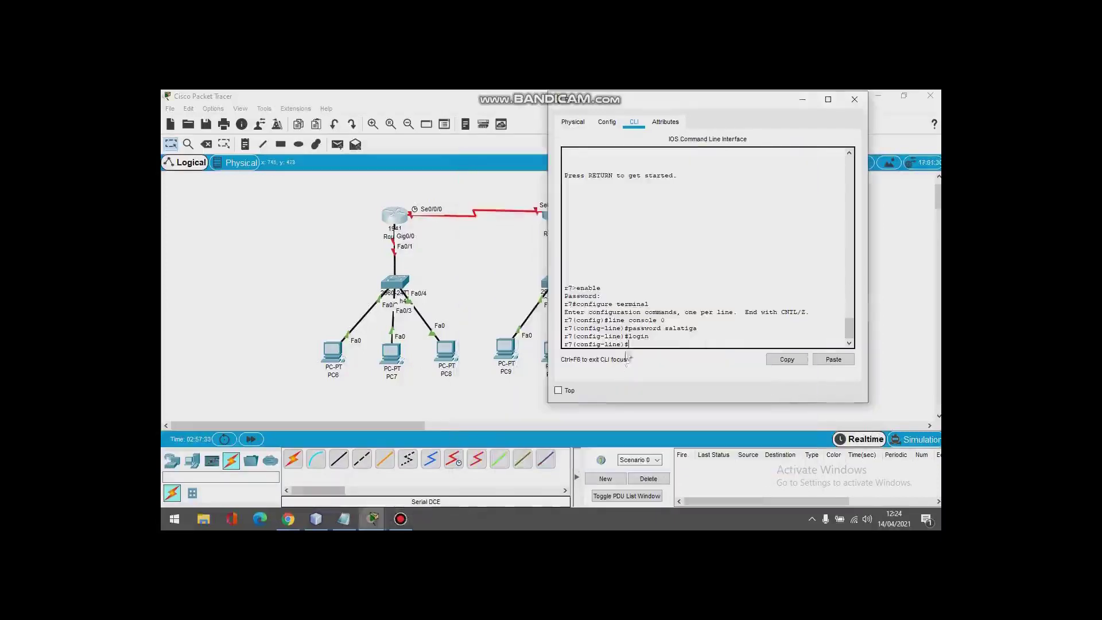
pyautogui.moveTo(628, 328); pyautogui.dragTo(699, 326)
pyautogui.click(698, 326)
pyautogui.moveTo(652, 337); pyautogui.dragTo(629, 337)
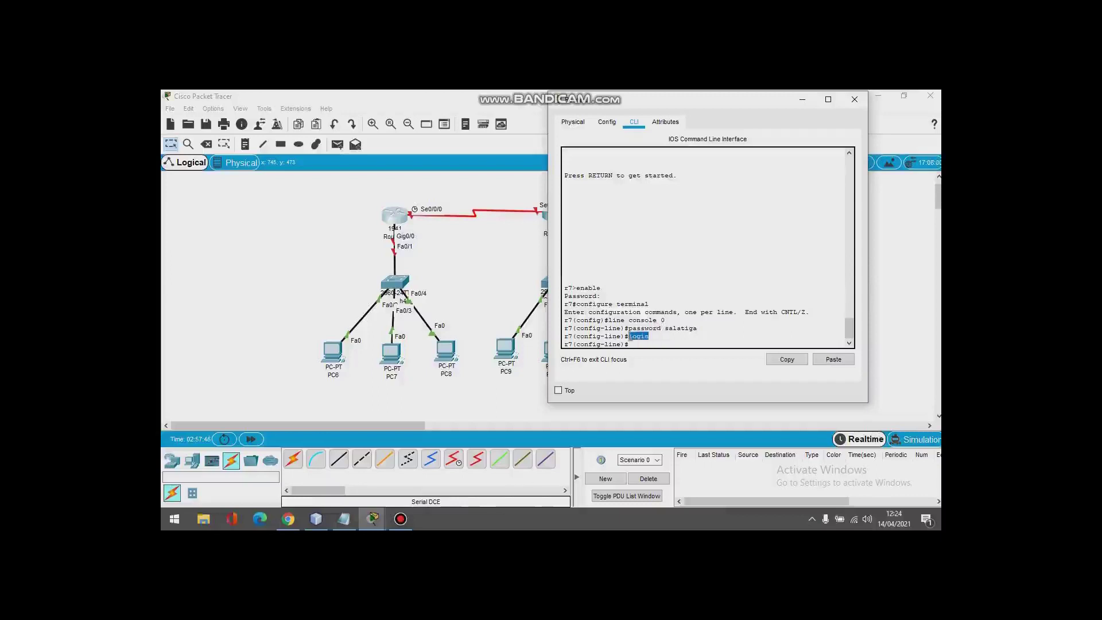
pyautogui.click(649, 337)
pyautogui.moveTo(665, 328); pyautogui.dragTo(700, 328)
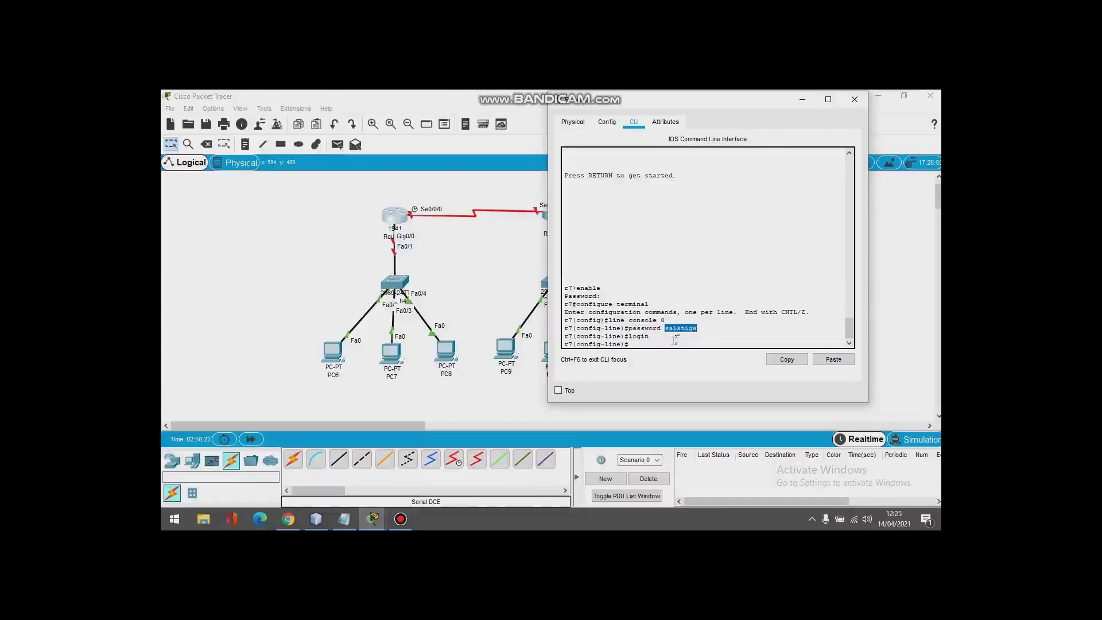
pyautogui.moveTo(371, 518)
pyautogui.click(494, 467)
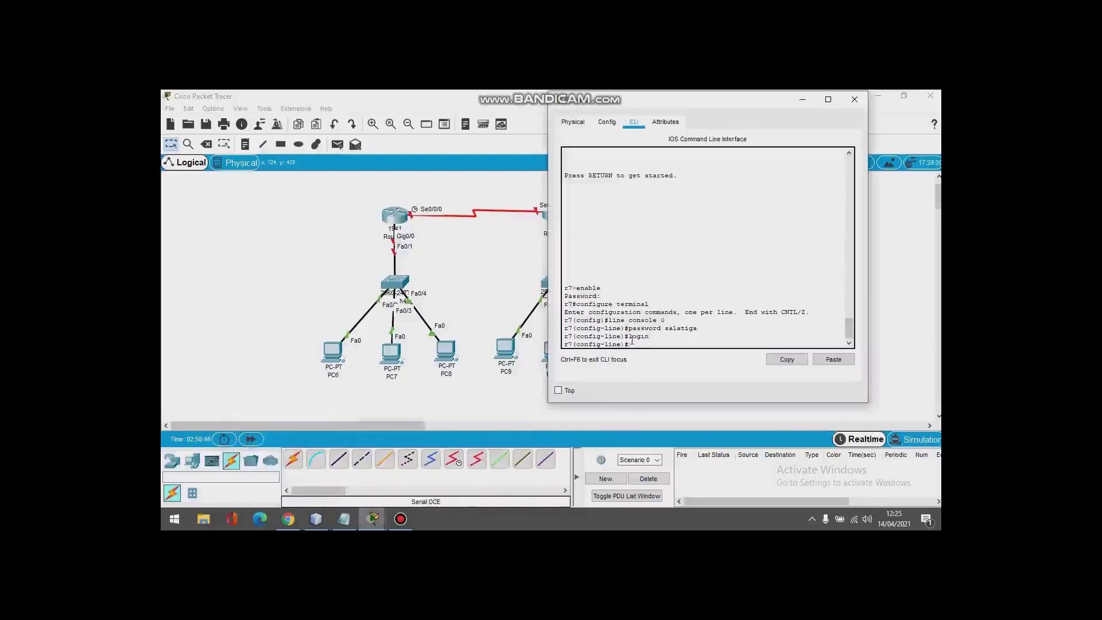
# Step: Leave line and global configuration modes back to the r7# prompt
pyautogui.write('it')
pyautogui.press('Return')
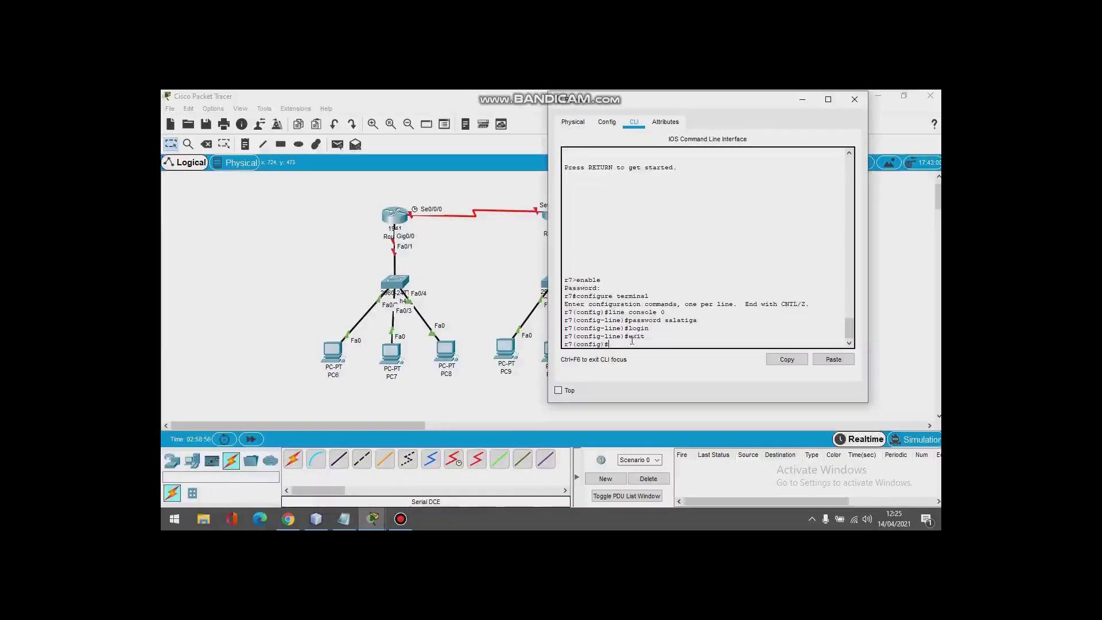
pyautogui.write('exit')
pyautogui.press('Return')
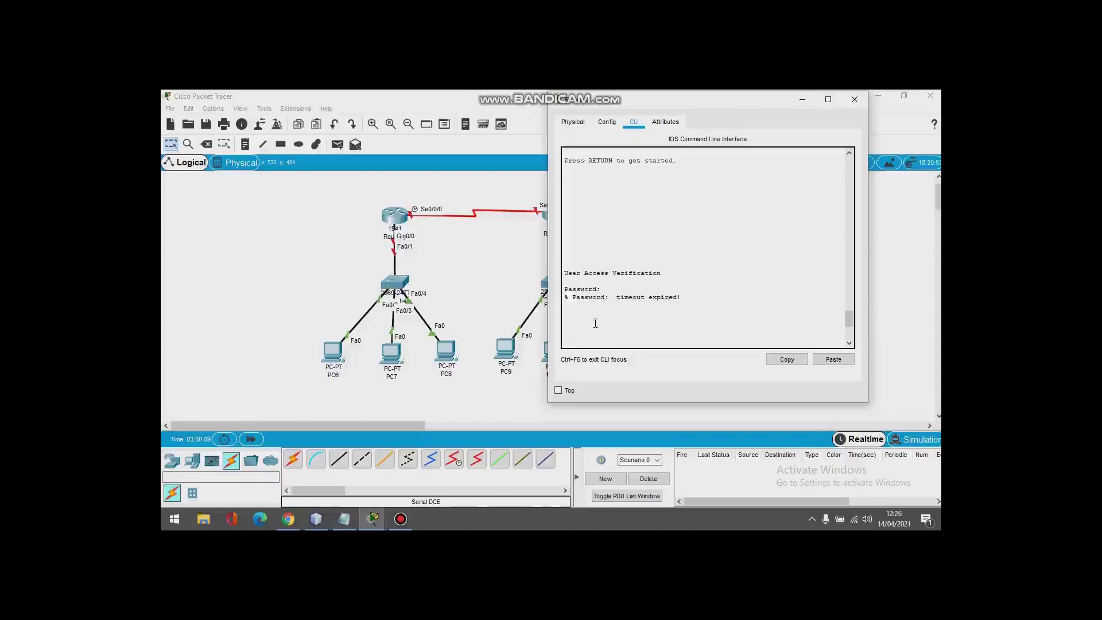
pyautogui.scroll(1, 595, 323)
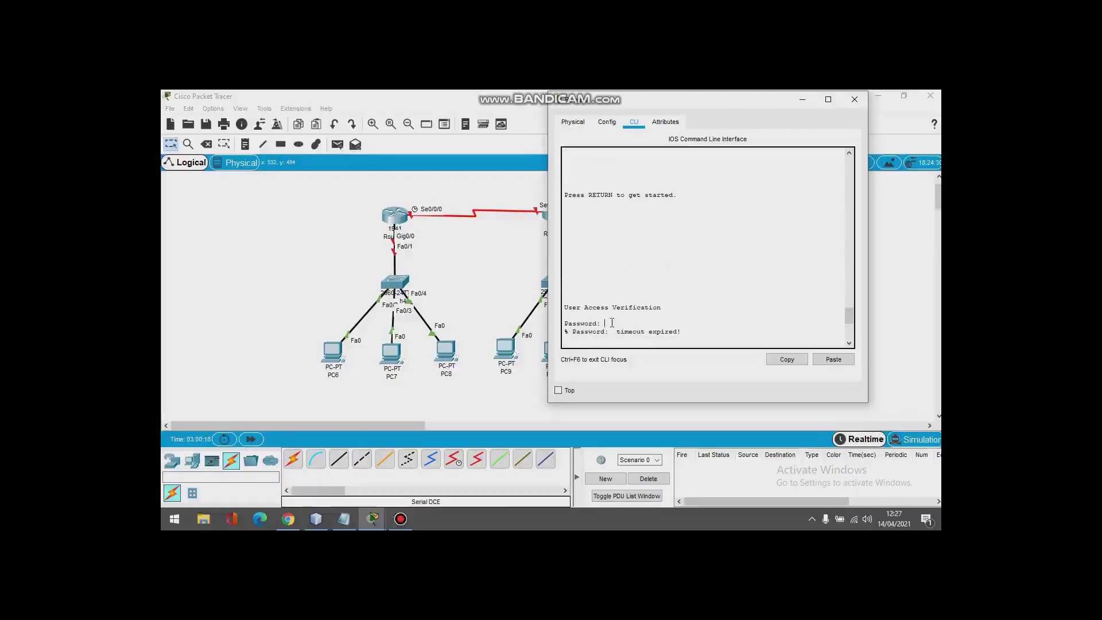
# Step: Log back into r7 with the console password, then enable with the enable password
pyautogui.moveTo(850, 315); pyautogui.dragTo(854, 290)
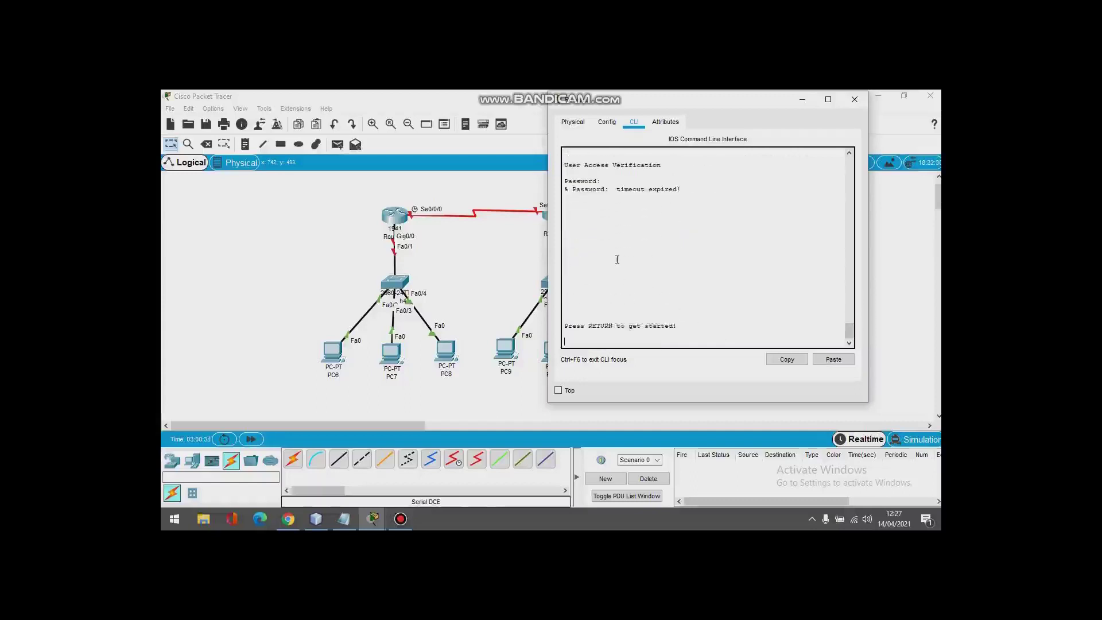
pyautogui.press('Return')
pyautogui.press('Return')
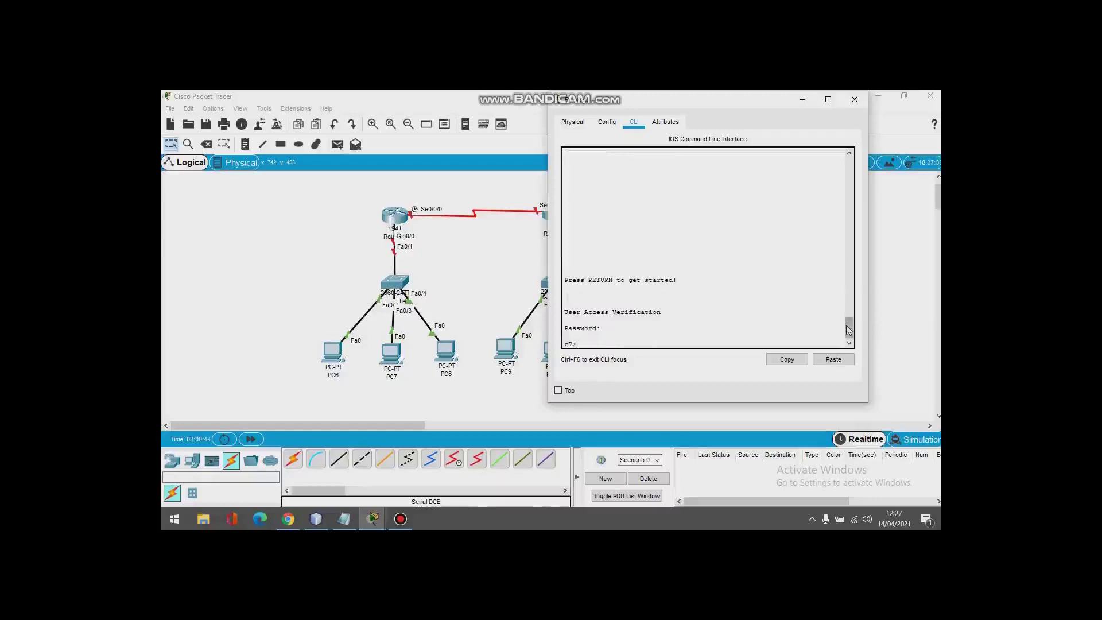
pyautogui.moveTo(846, 326); pyautogui.dragTo(846, 326)
pyautogui.write('a')
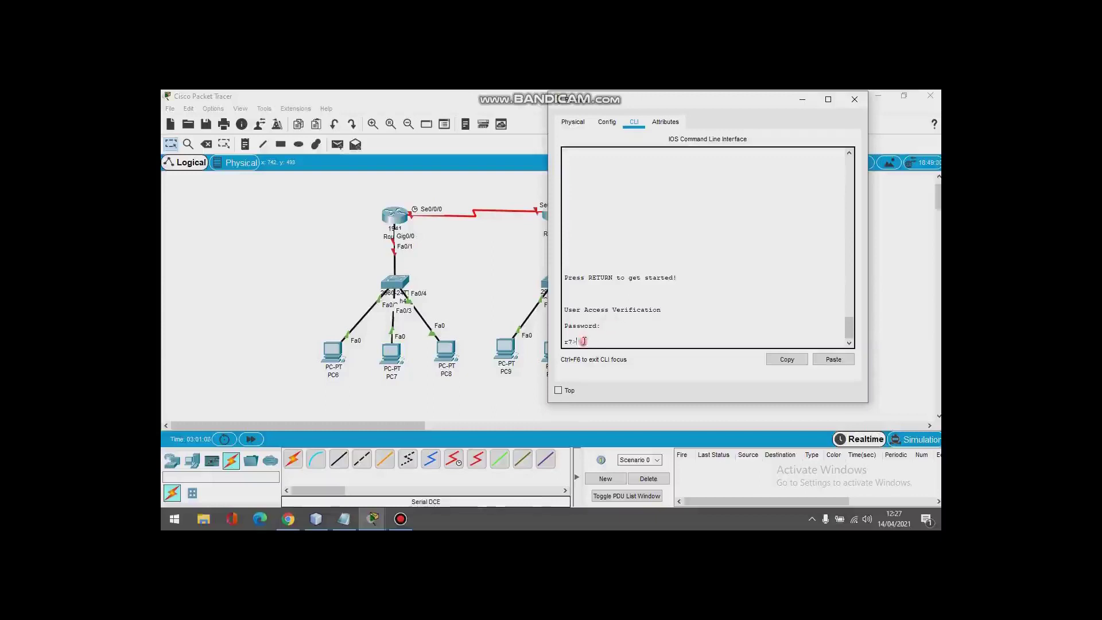
pyautogui.write('enable')
pyautogui.press('Return')
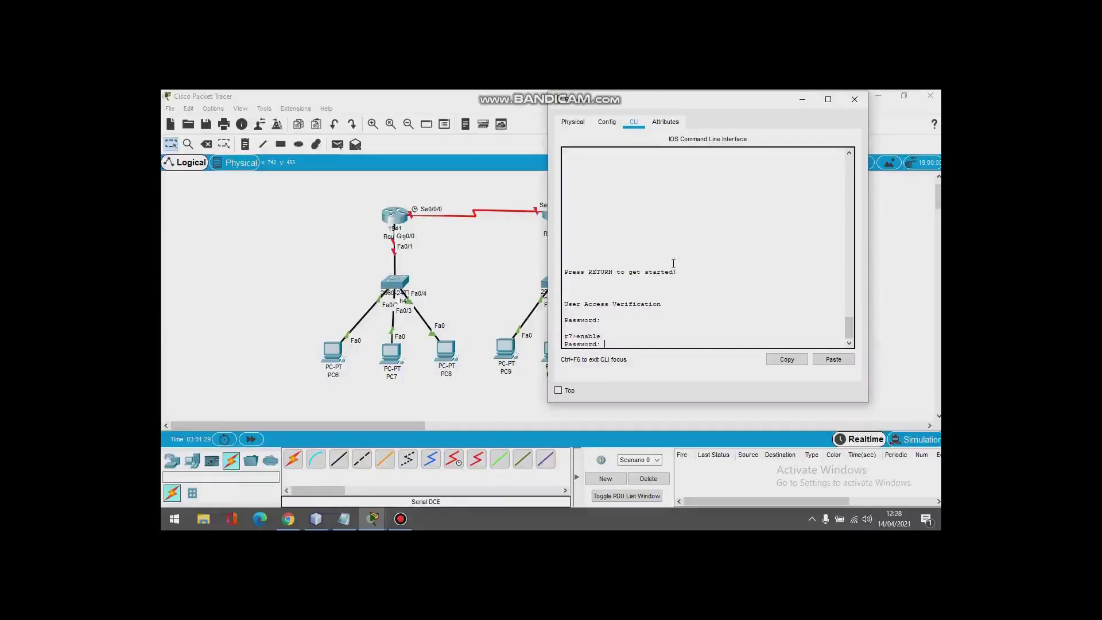
pyautogui.press('Return')
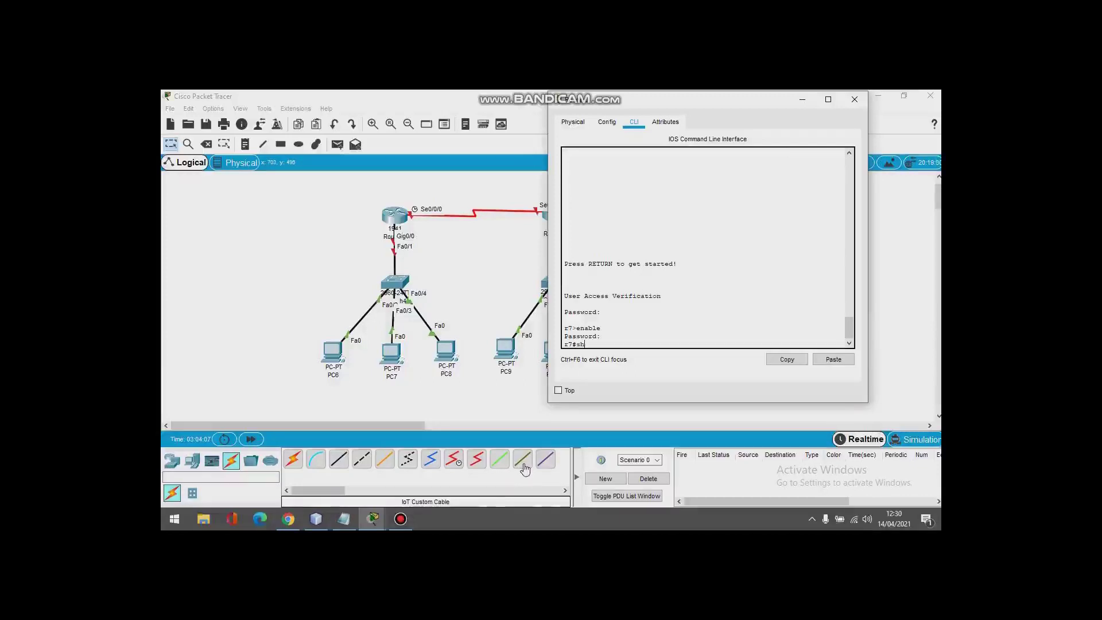
# Step: Run show running-config and highlight the hostname r7 and enable password lines, then quit the pager
pyautogui.write('ow running-config')
pyautogui.press('Return')
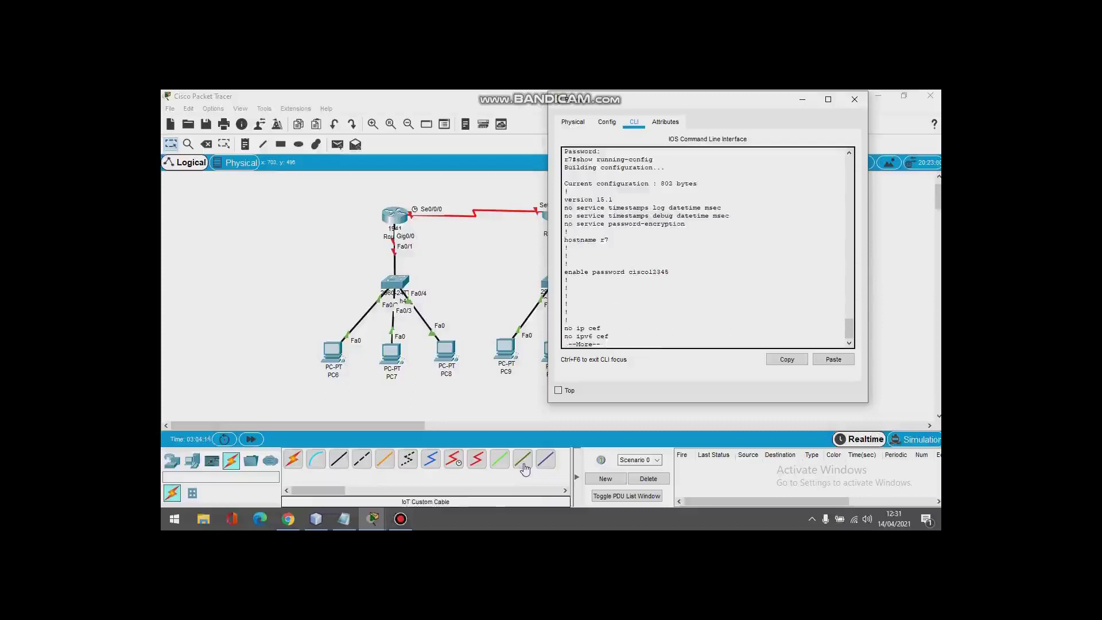
pyautogui.moveTo(564, 240); pyautogui.dragTo(615, 238)
pyautogui.click(615, 238)
pyautogui.moveTo(615, 237); pyautogui.dragTo(563, 240)
pyautogui.click(564, 240)
pyautogui.click(610, 240)
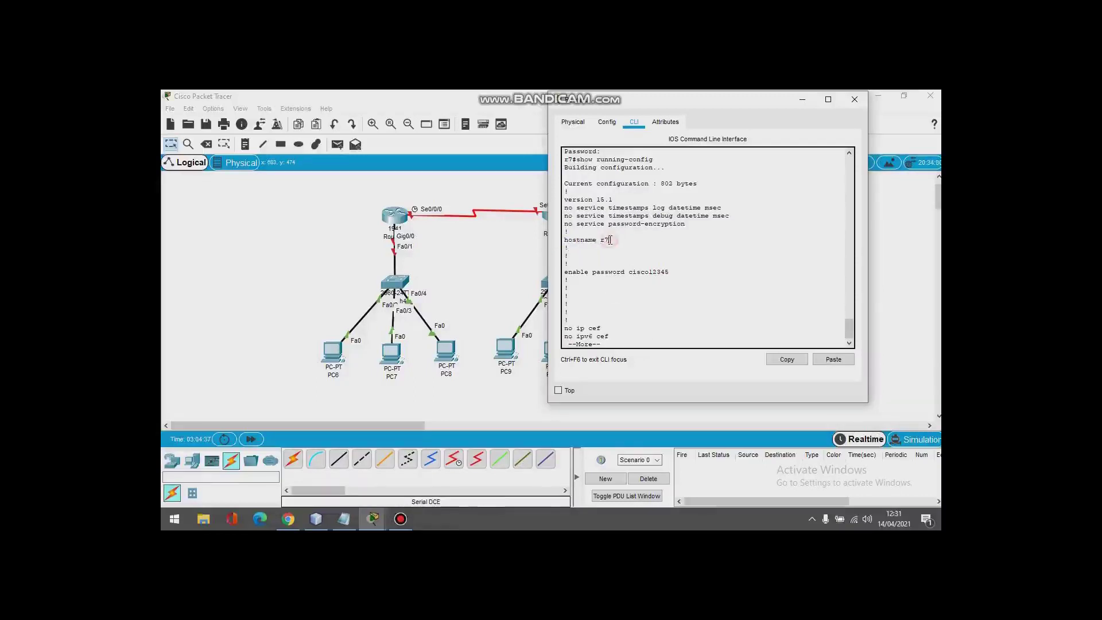
pyautogui.click(566, 271)
pyautogui.moveTo(566, 271); pyautogui.dragTo(625, 274)
pyautogui.click(688, 271)
pyautogui.click(614, 302)
pyautogui.press('q')
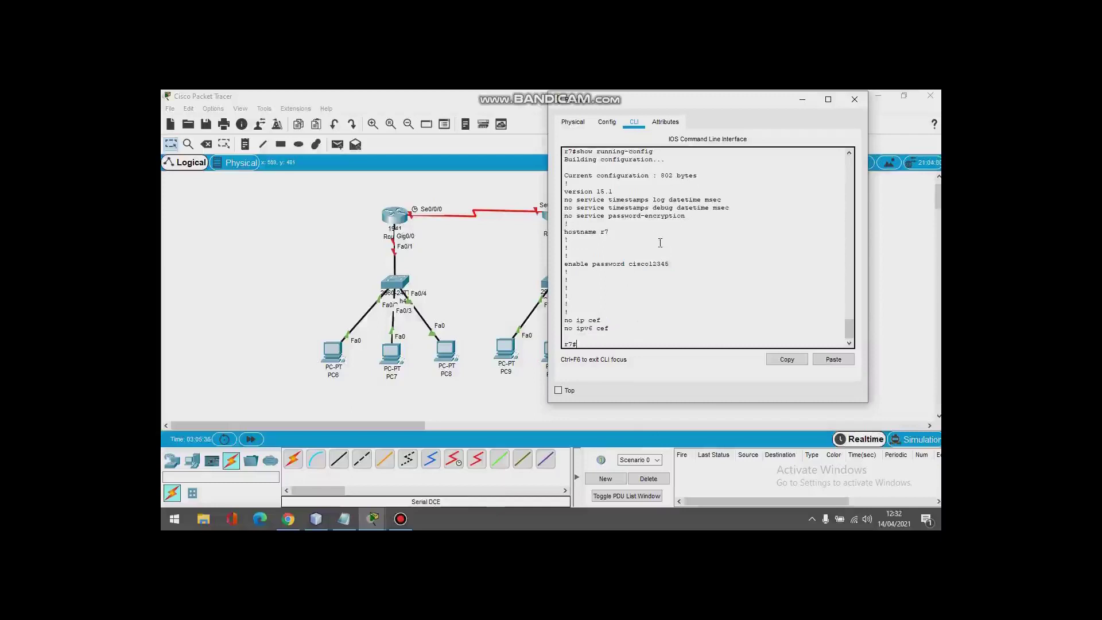
# Step: Highlight the disabled password-encryption setting and the plain-text enable password
pyautogui.moveTo(608, 216); pyautogui.dragTo(698, 218)
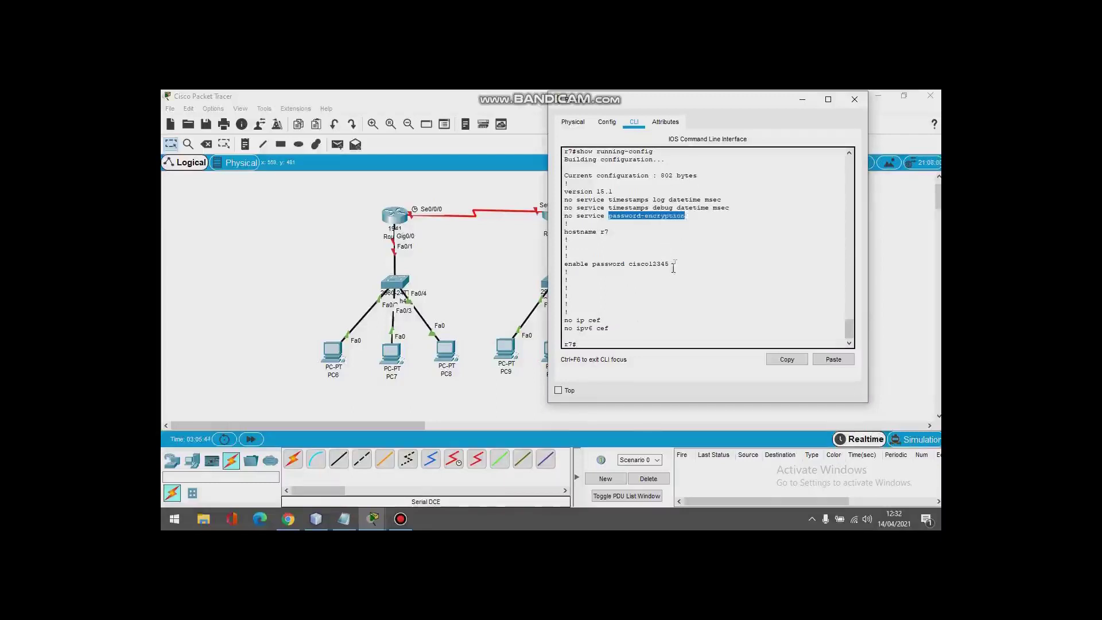
pyautogui.moveTo(675, 264); pyautogui.dragTo(585, 268)
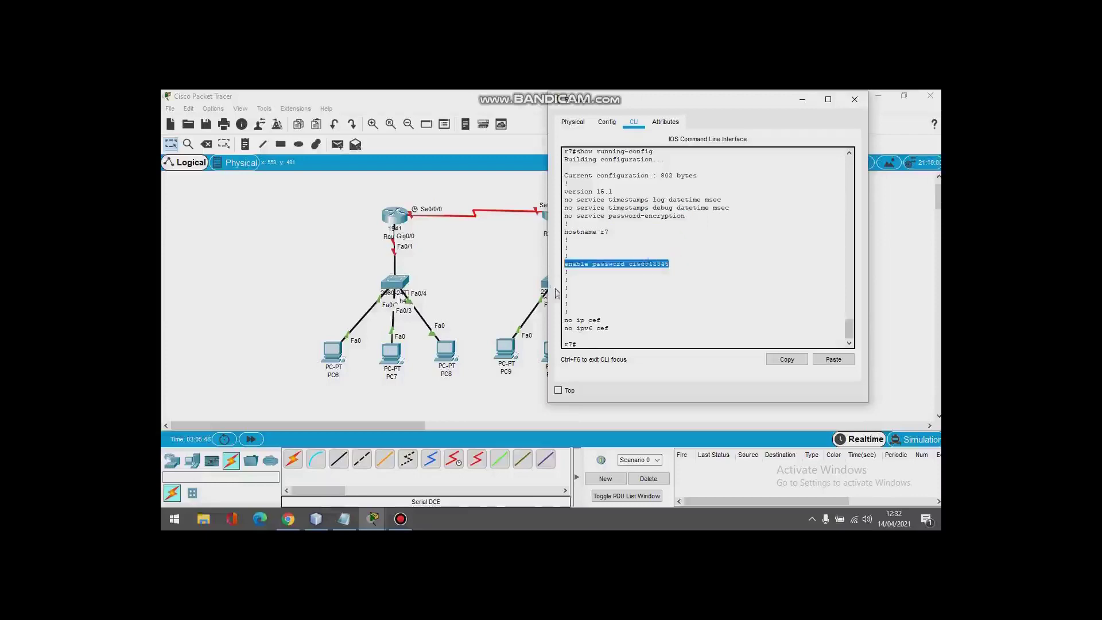
pyautogui.click(589, 343)
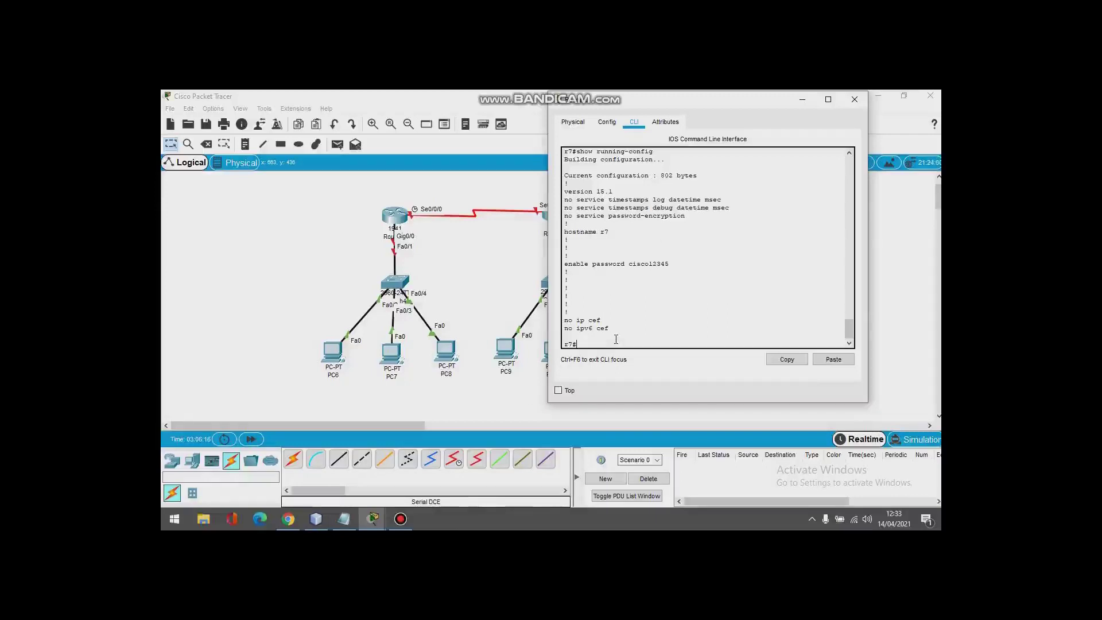
# Step: Enter global configuration and set a new enable secret on r7
pyautogui.write('configure terminal')
pyautogui.press('Return')
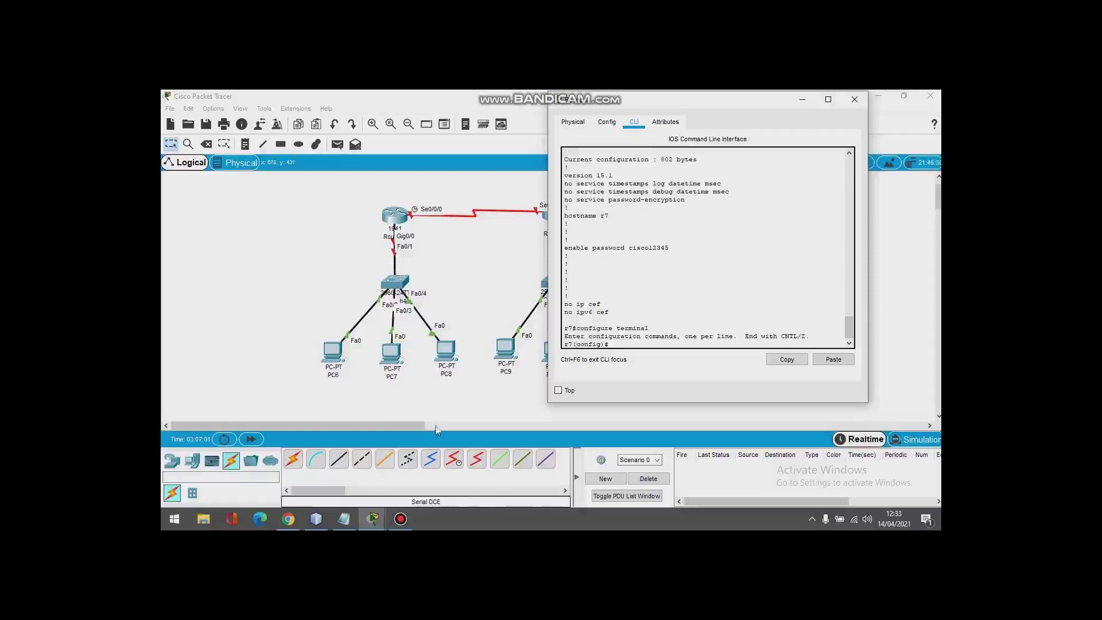
pyautogui.moveTo(293, 525)
pyautogui.write('enable secret')
pyautogui.write('secret s')
pyautogui.write('emarang')
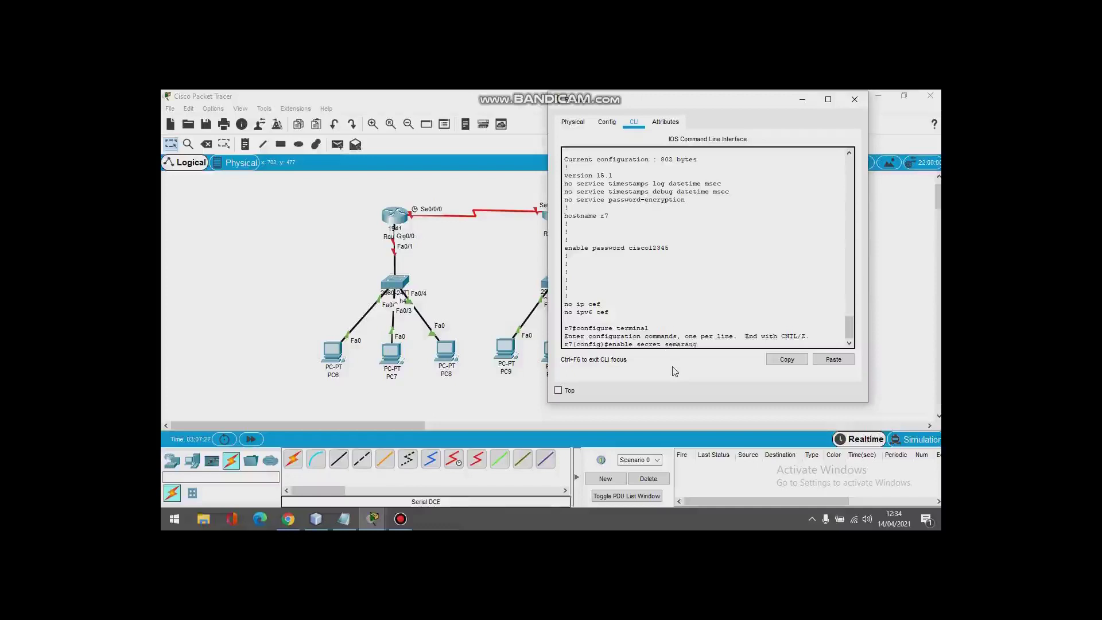
pyautogui.press('Return')
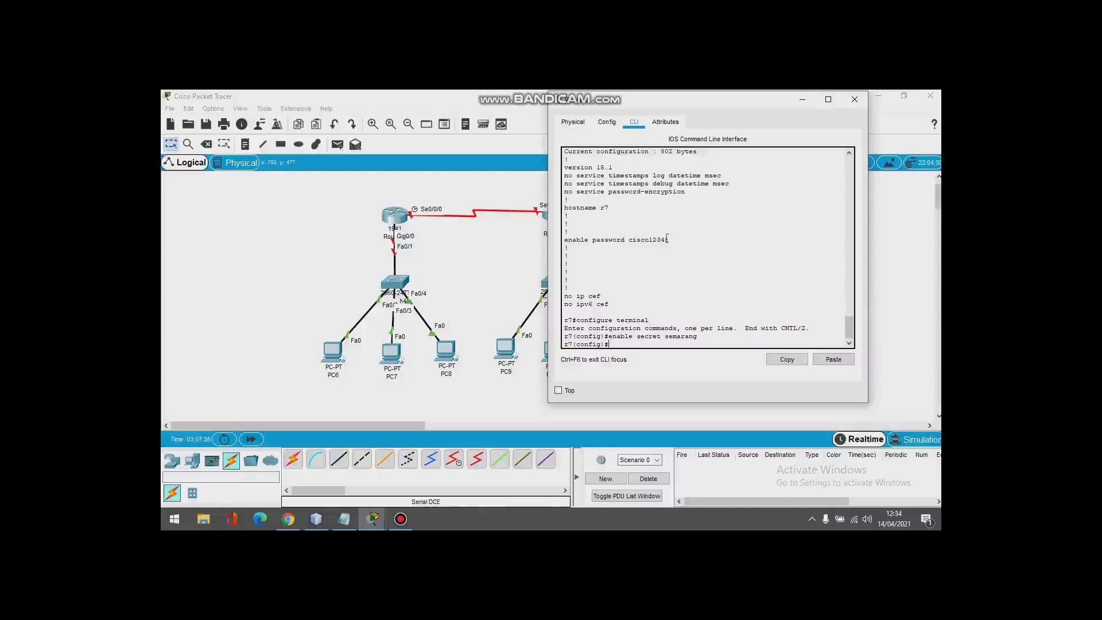
# Step: Highlight the enable secret command and its secret value in the CLI
pyautogui.scroll(4, 672, 238)
pyautogui.scroll(-4, 672, 238)
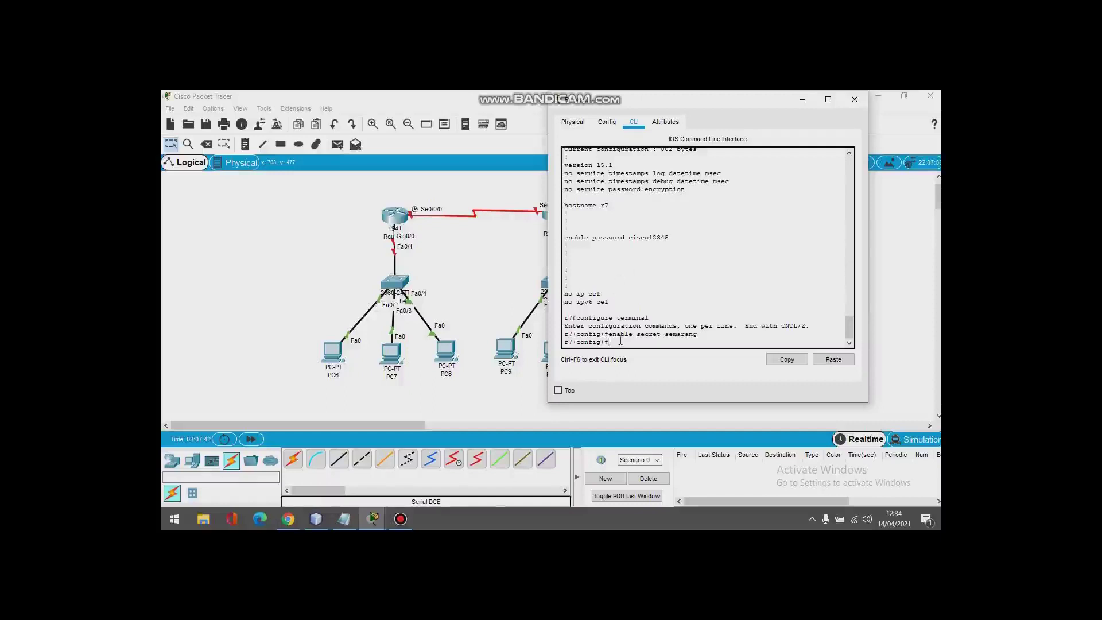
pyautogui.moveTo(606, 336); pyautogui.dragTo(703, 333)
pyautogui.moveTo(689, 334); pyautogui.dragTo(664, 338)
pyautogui.click(689, 335)
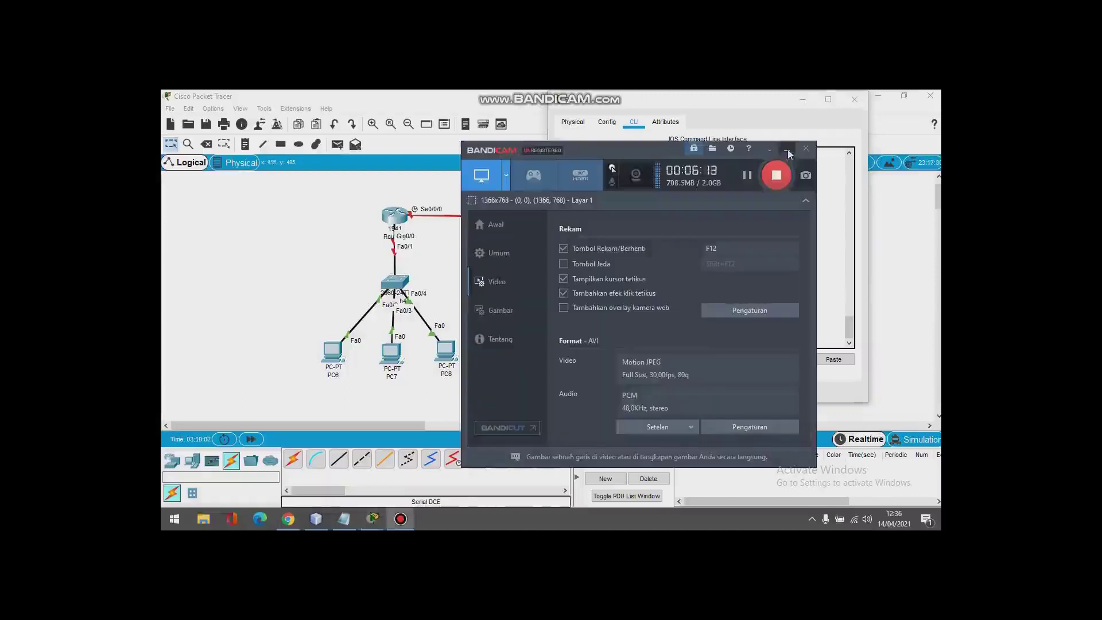
pyautogui.click(786, 150)
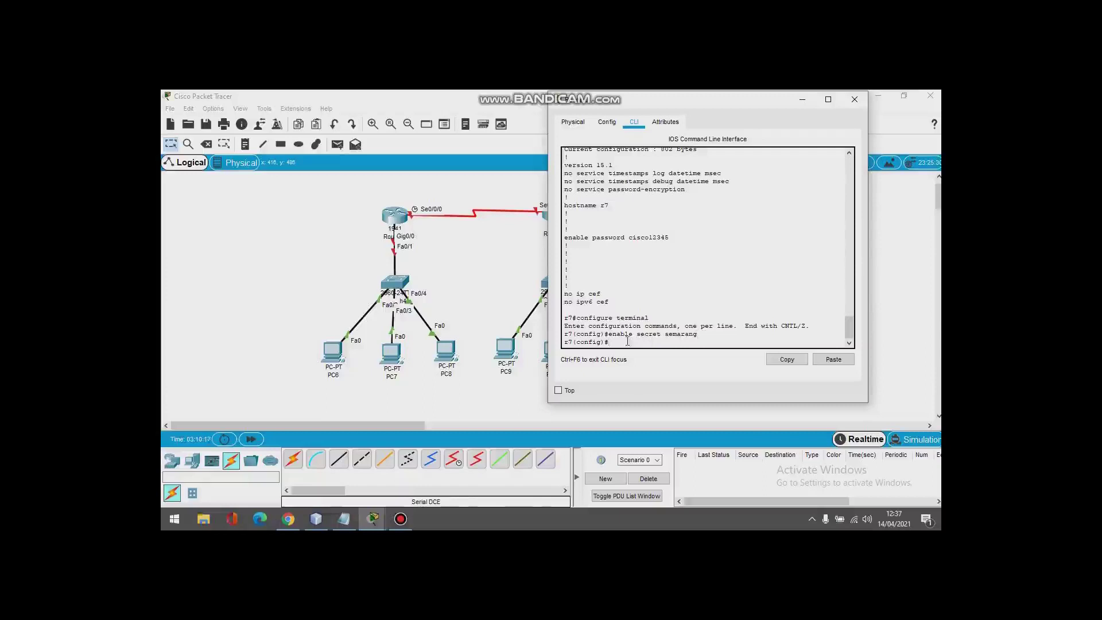
# Step: Exit configuration, log out of r7, and answer the password prompts to log back in
pyautogui.write('exit')
pyautogui.press('Return')
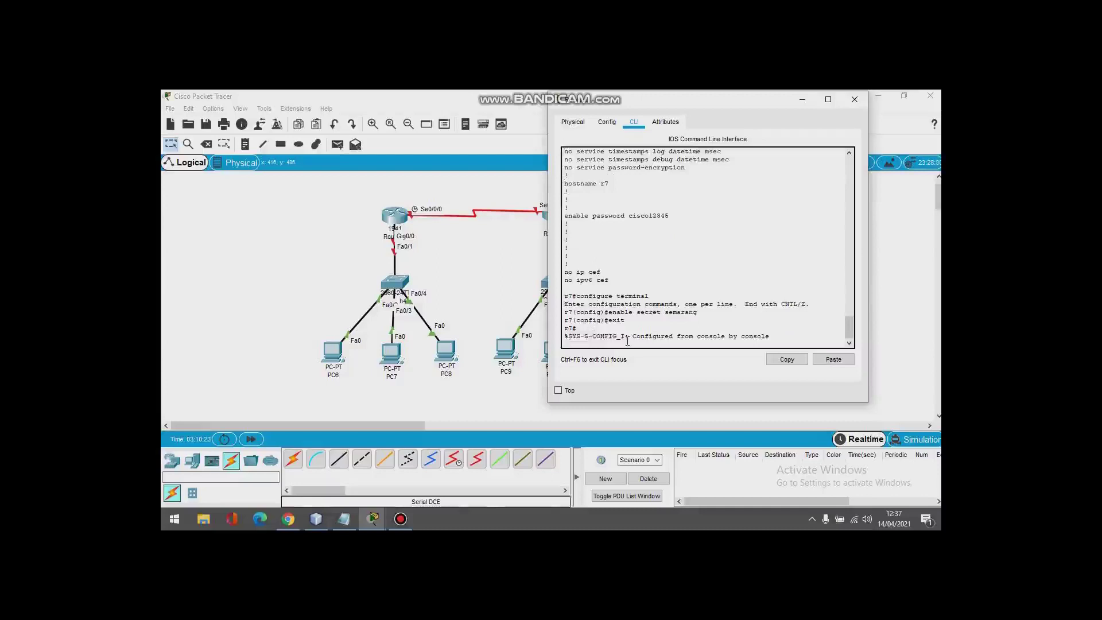
pyautogui.write('exit')
pyautogui.press('Return')
pyautogui.press('Return')
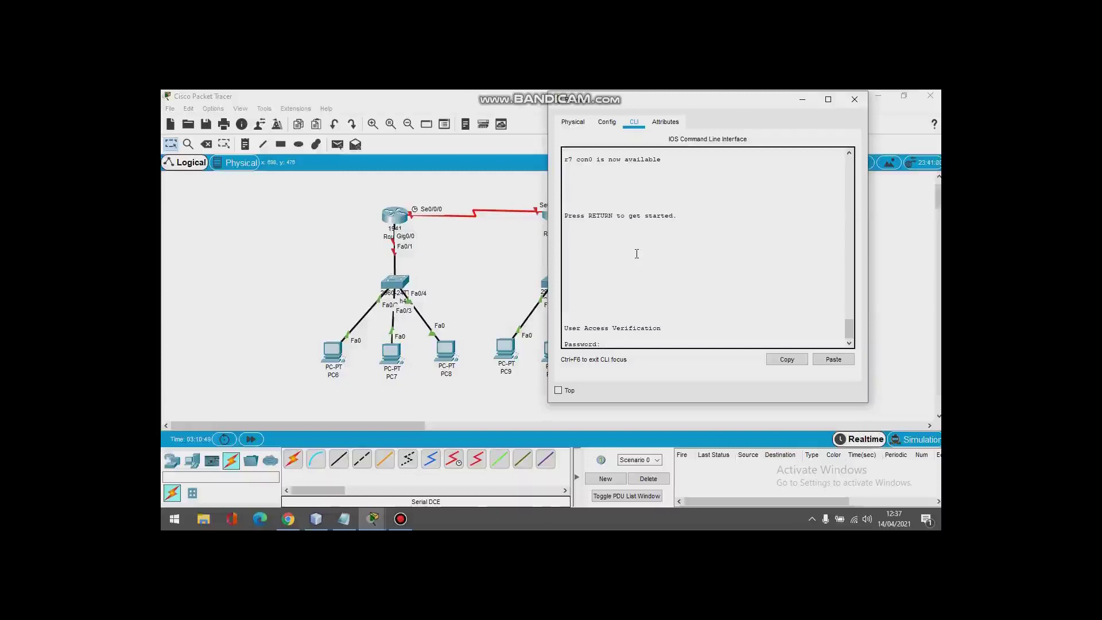
pyautogui.press('Return')
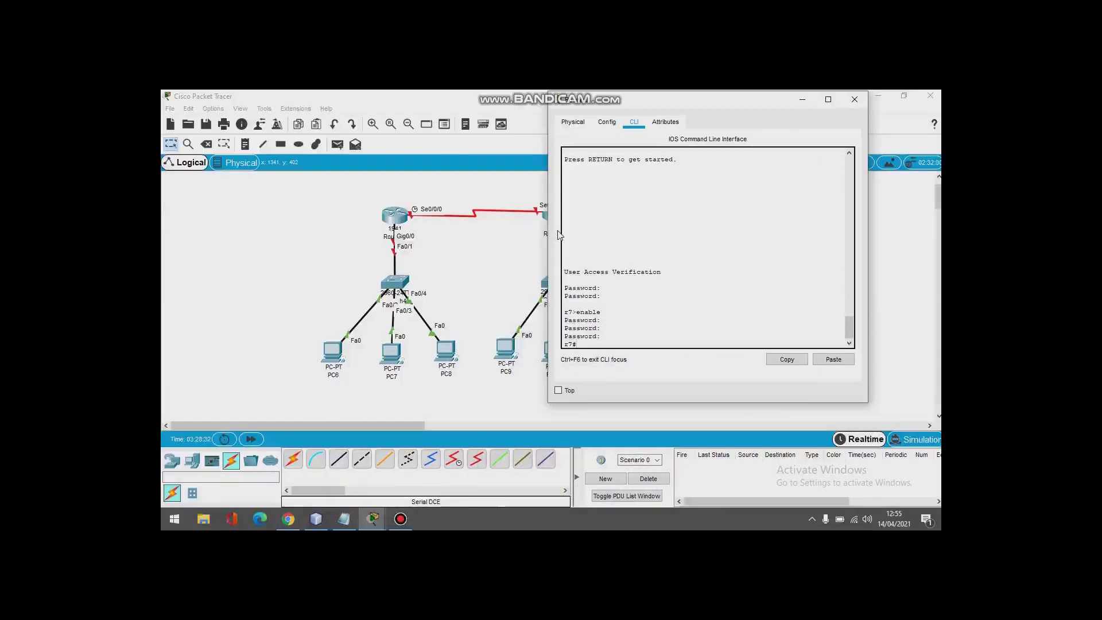
pyautogui.write('show')
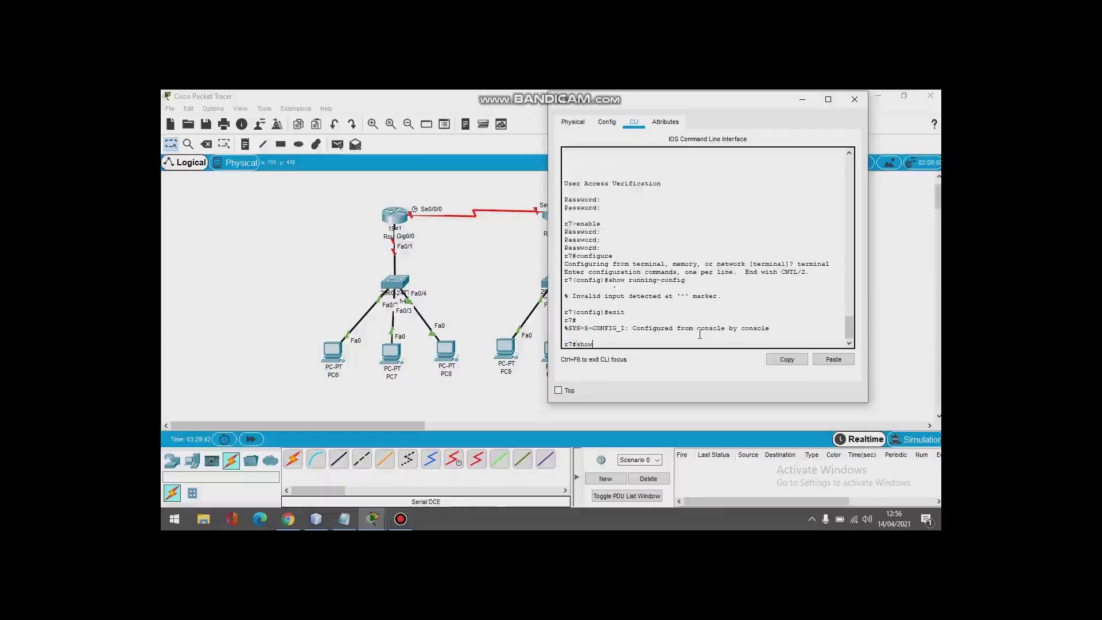
pyautogui.write(' running-')
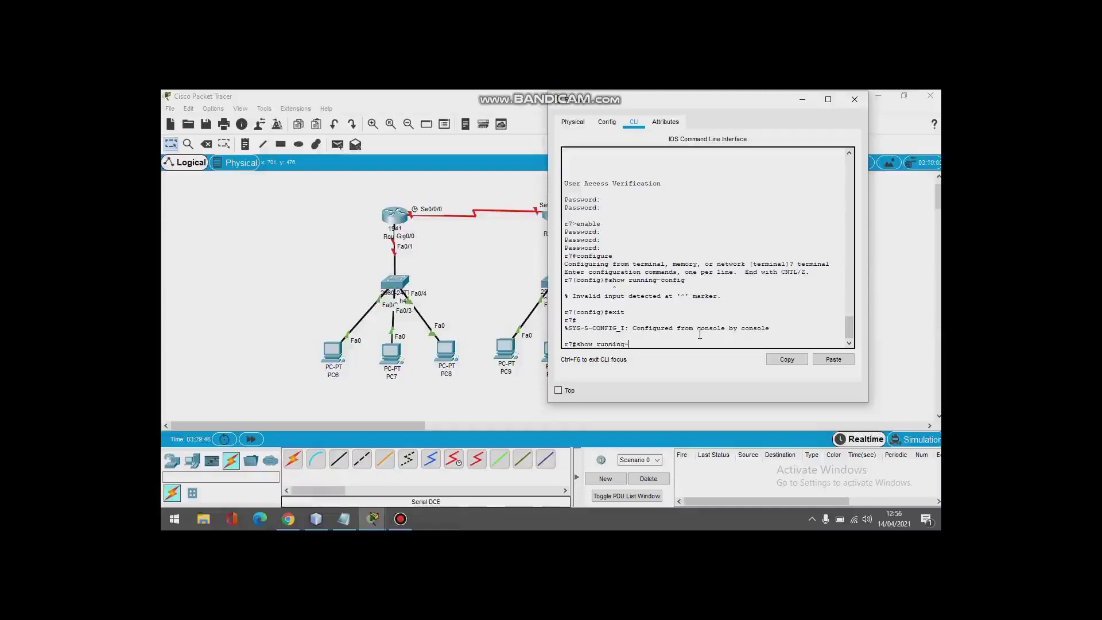
pyautogui.write('config')
pyautogui.press('Return')
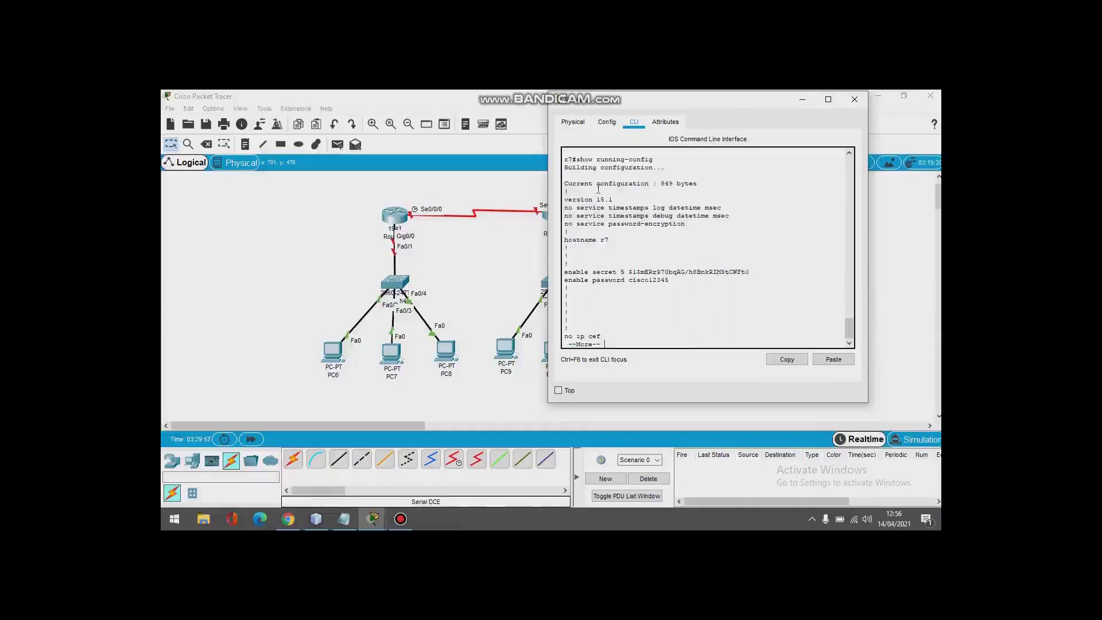
pyautogui.click(609, 240)
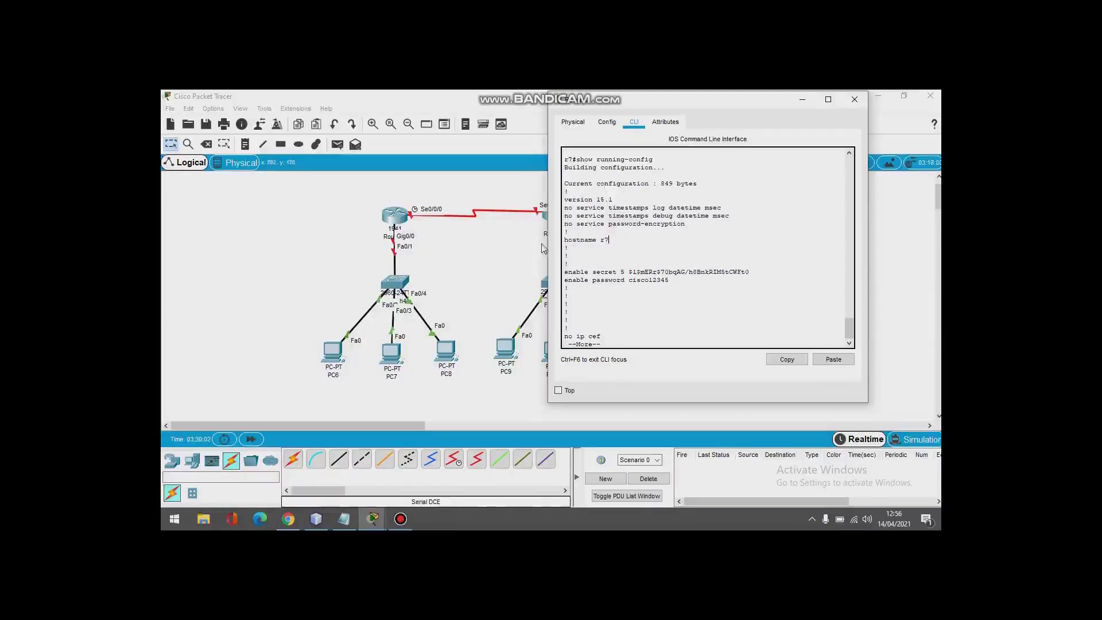
pyautogui.moveTo(564, 272); pyautogui.dragTo(757, 270)
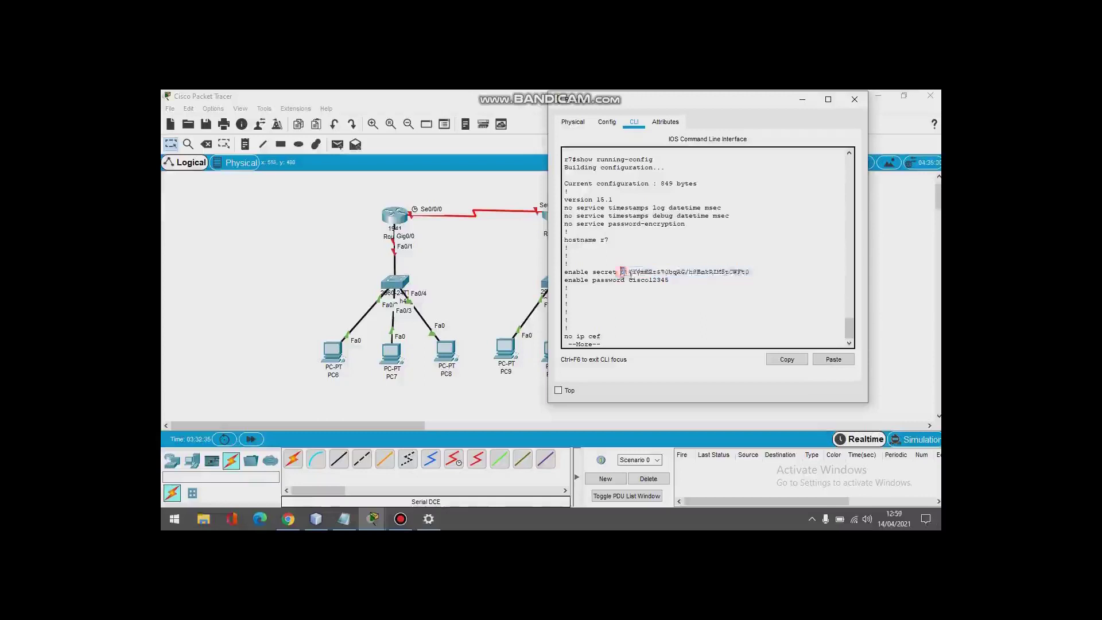
pyautogui.moveTo(621, 271); pyautogui.dragTo(791, 281)
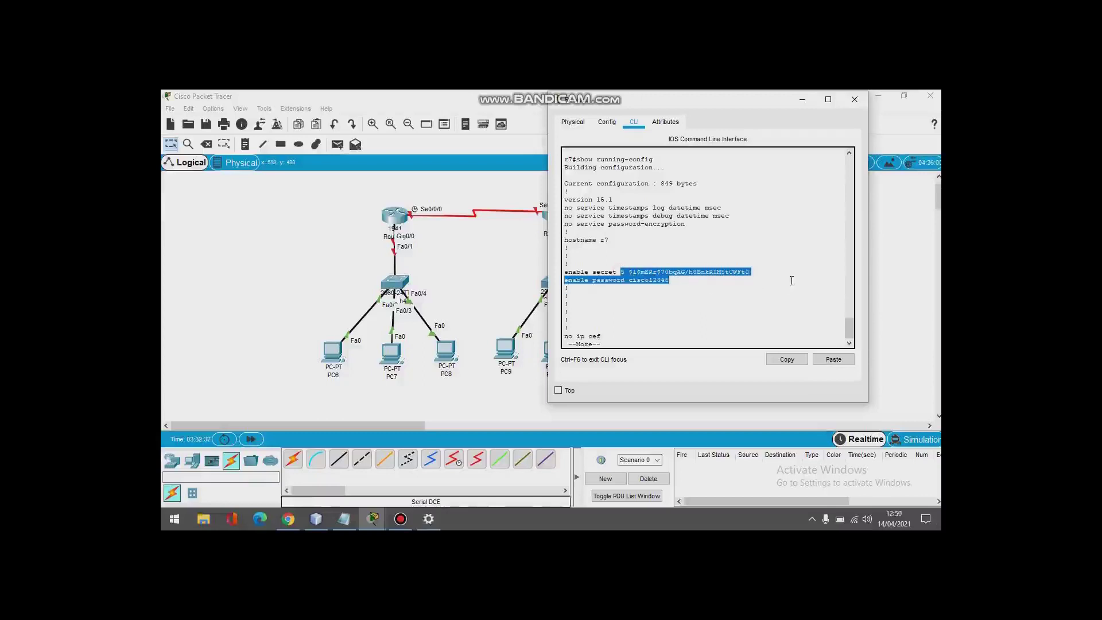
pyautogui.click(791, 280)
pyautogui.moveTo(624, 271); pyautogui.dragTo(569, 265)
pyautogui.click(706, 267)
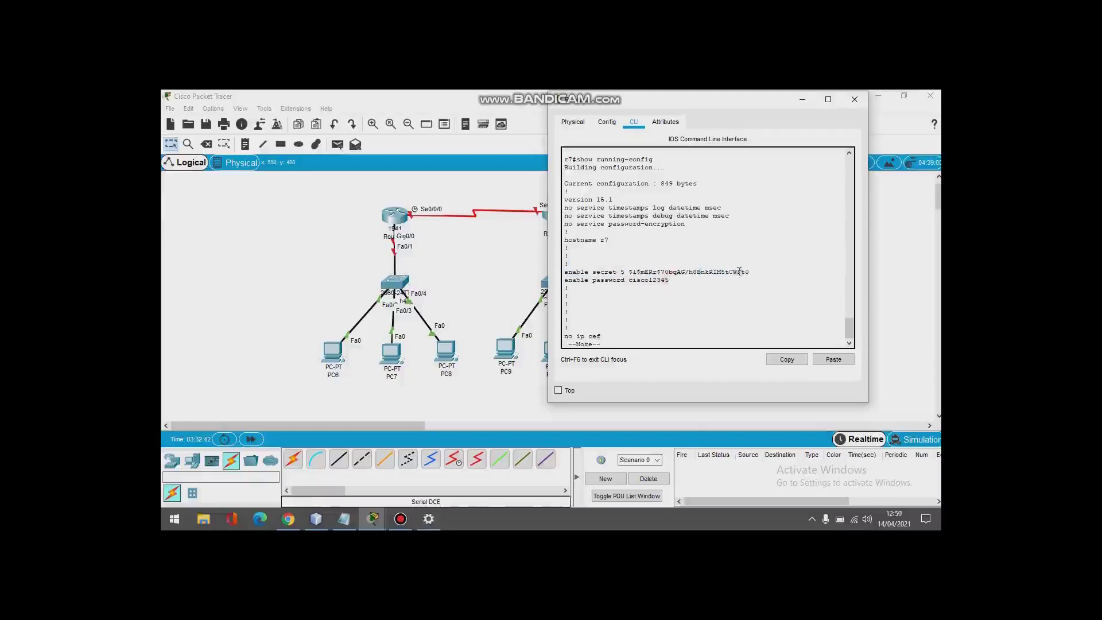
pyautogui.moveTo(751, 272); pyautogui.dragTo(576, 272)
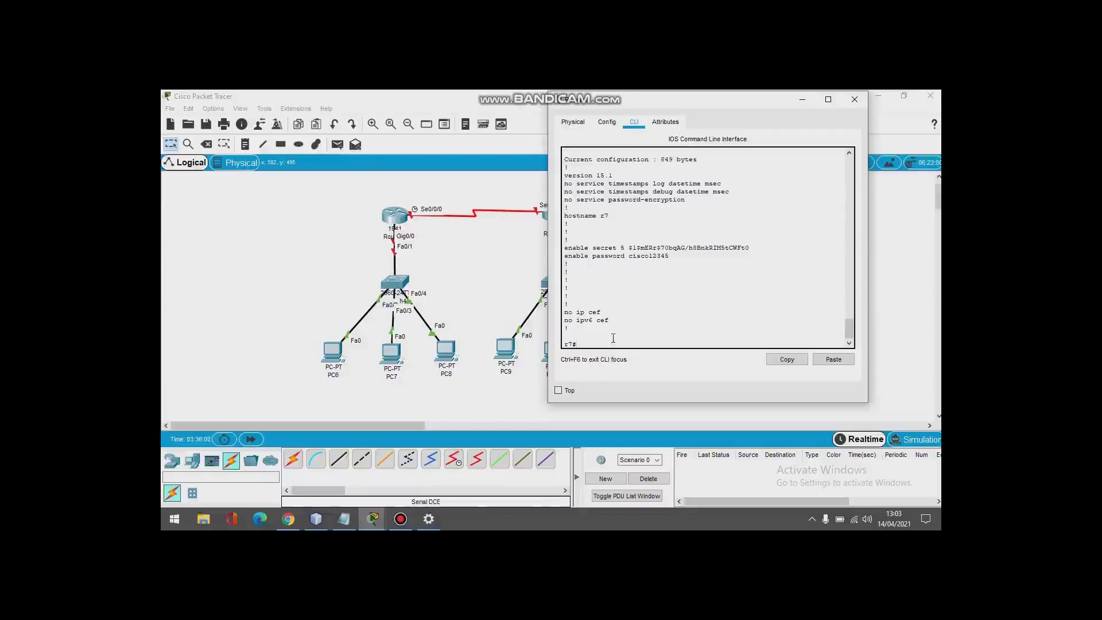
# Step: Set the MOTD banner to '==pihak yang tidak ada kepentingan,dilarang masuk!==' and exit configuration
pyautogui.write('conf t')
pyautogui.press('Return')
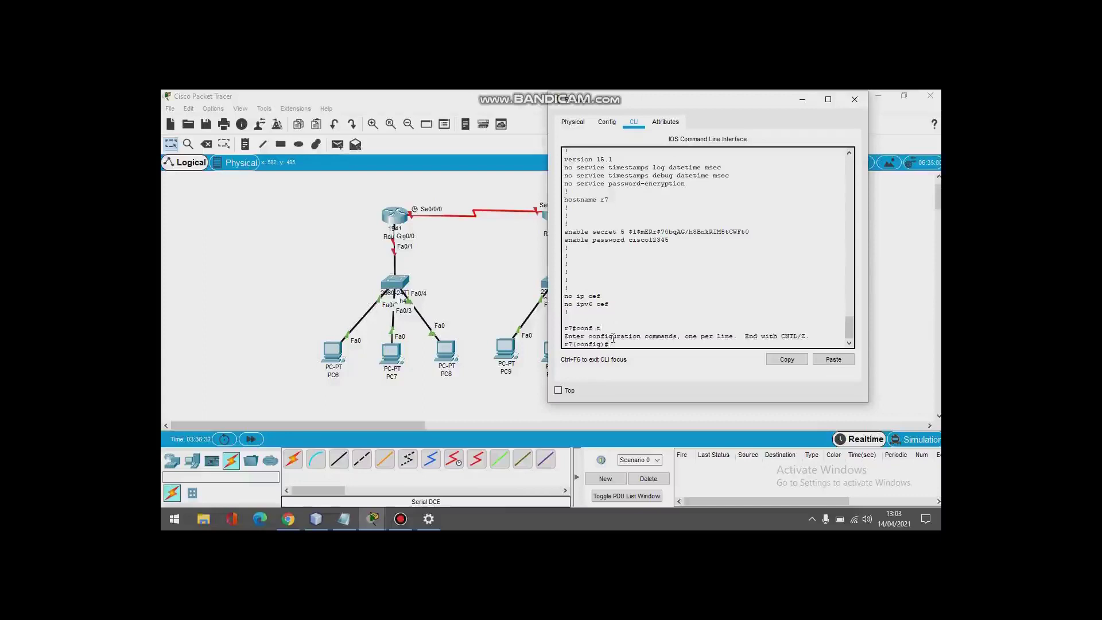
pyautogui.write('banner motd &&')
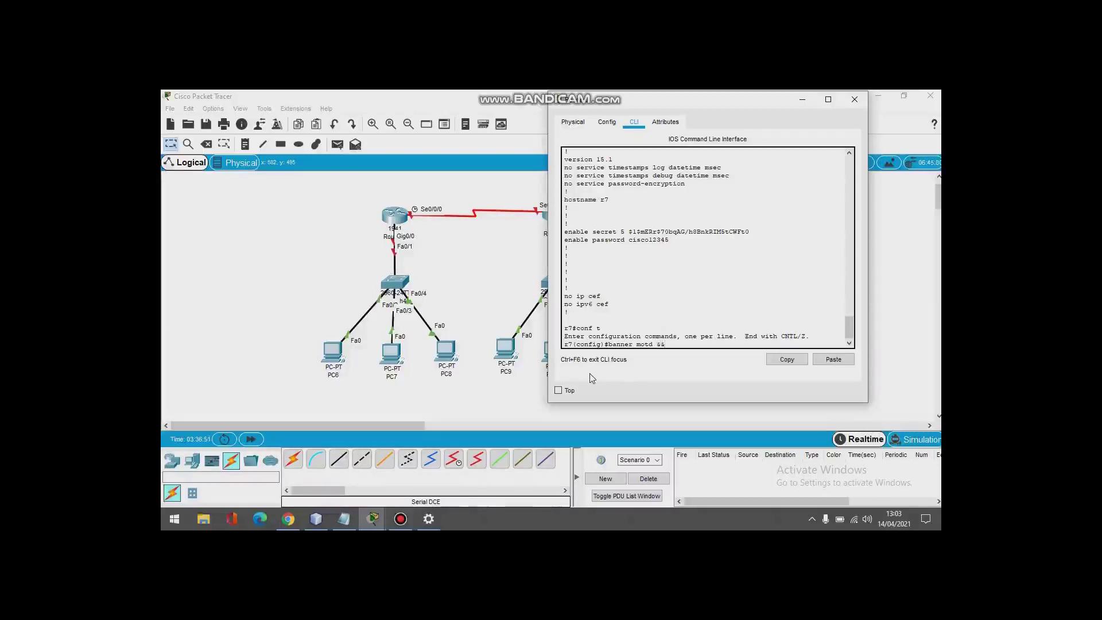
pyautogui.write('==pih')
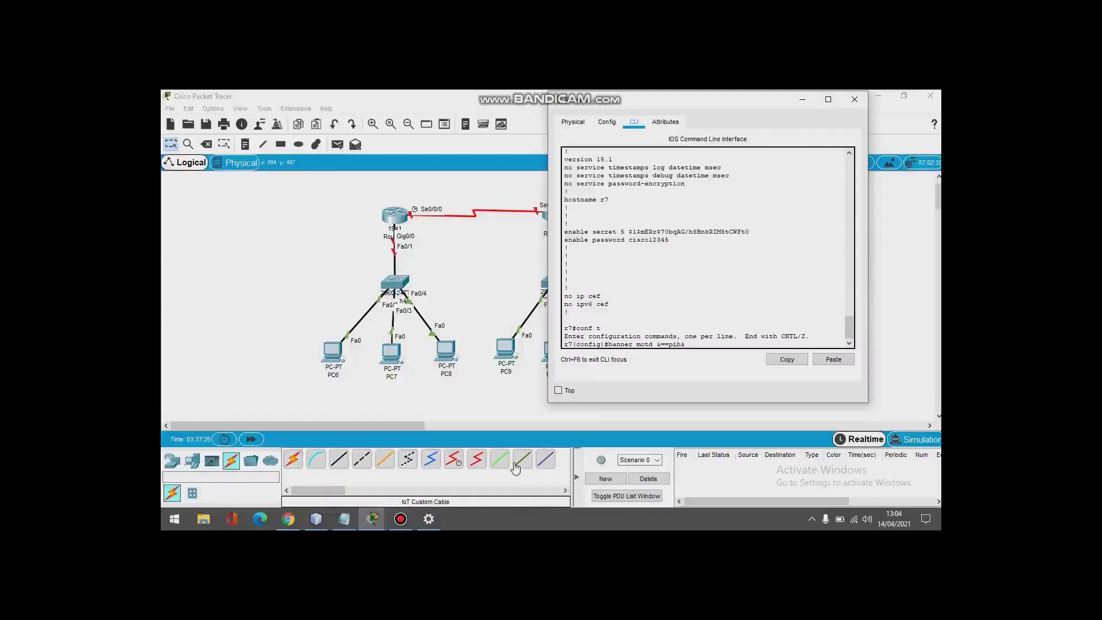
pyautogui.write('ak yang tidak p')
pyautogui.press('BackSpace')
pyautogui.write('ada kepentingan,')
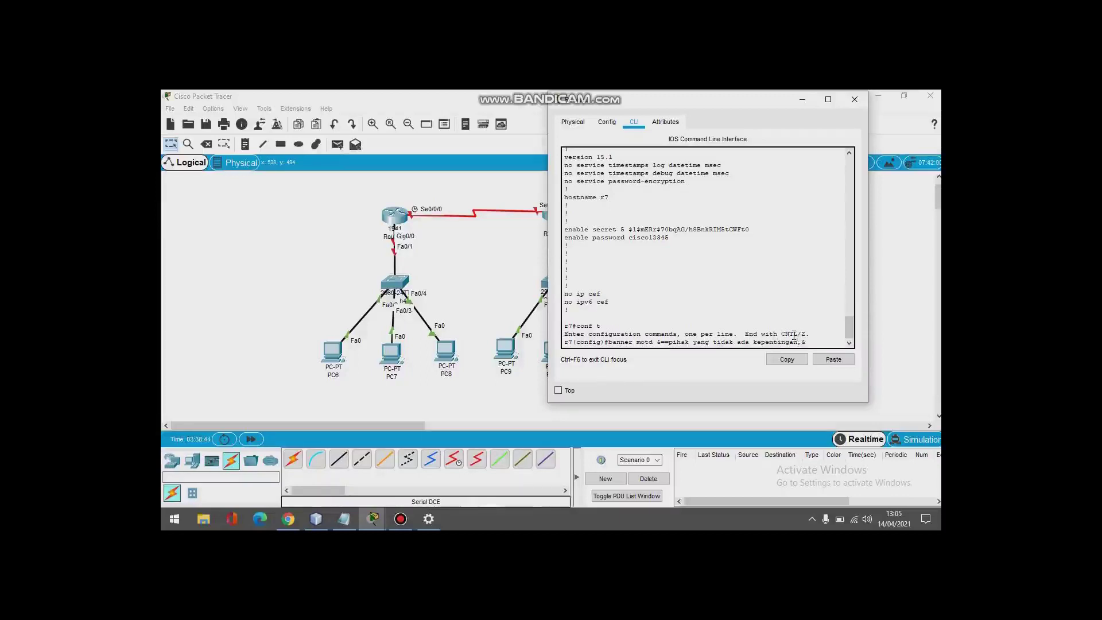
pyautogui.write('dilarang masuk&')
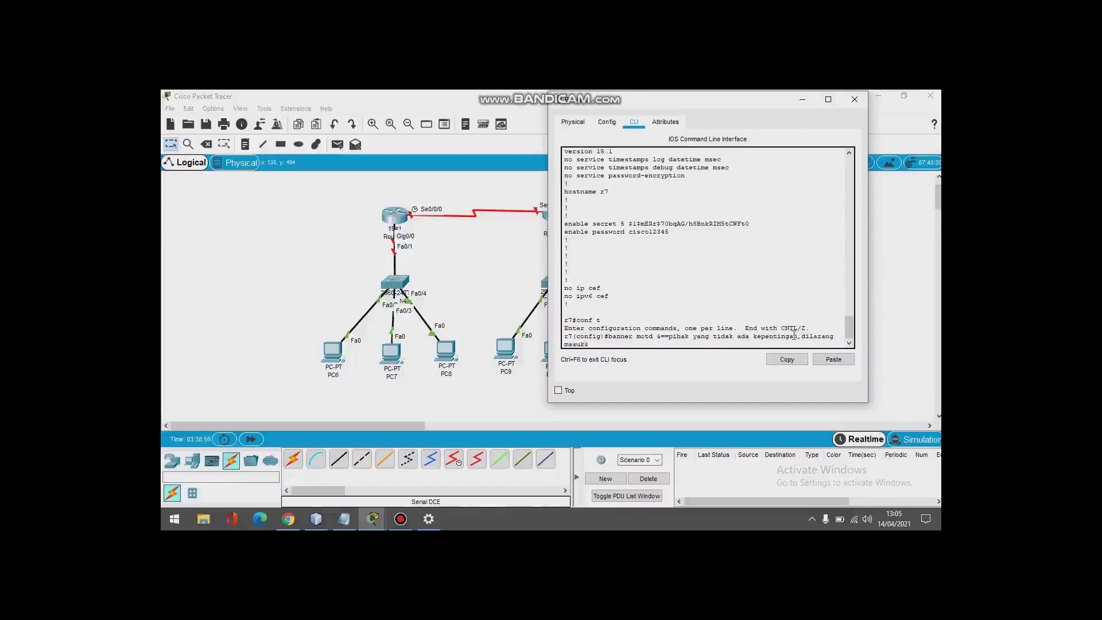
pyautogui.press('BackSpace')
pyautogui.write('!&')
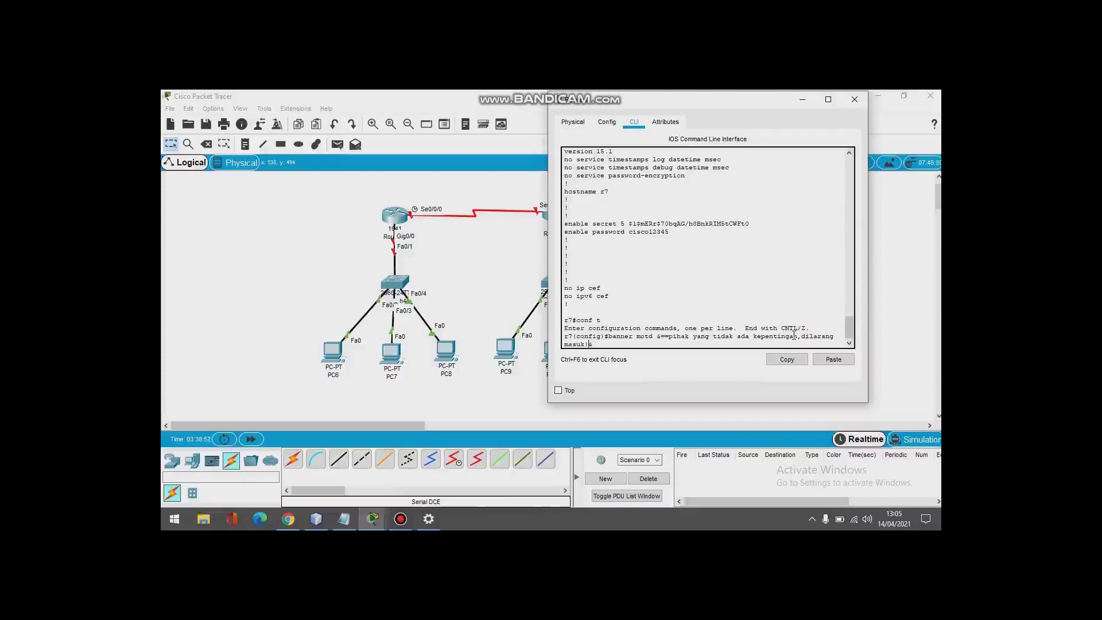
pyautogui.press('Left')
pyautogui.write('==')
pyautogui.press('Return')
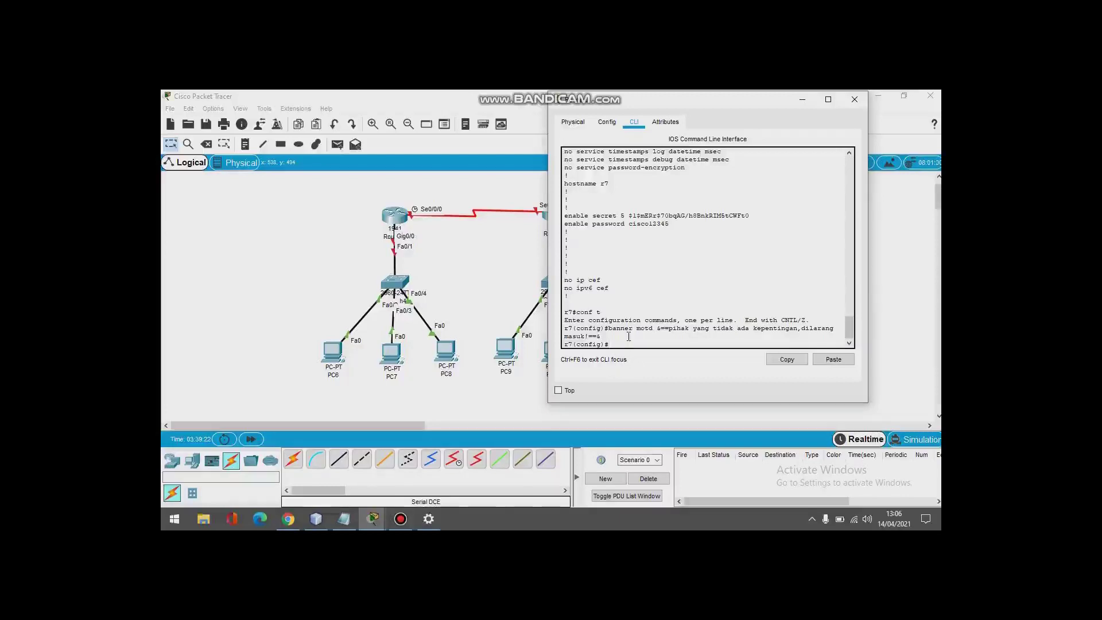
pyautogui.write('exit')
pyautogui.press('Return')
# Step: Log out of r7 and highlight the MOTD banner shown above the password prompt
pyautogui.write('exi')
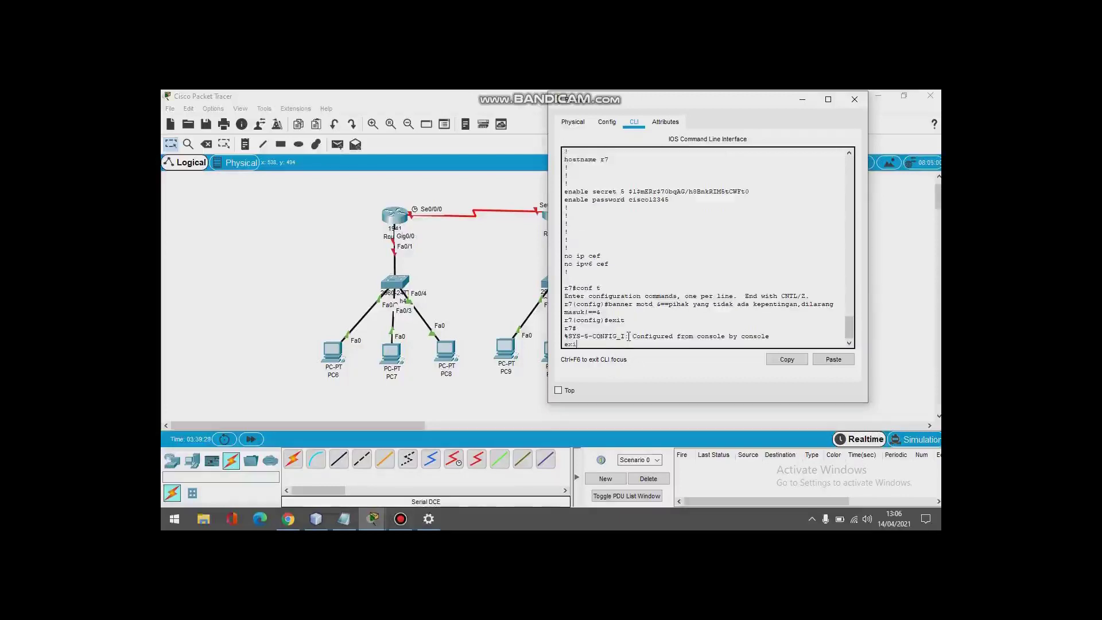
pyautogui.write('t')
pyautogui.press('Return')
pyautogui.press('Return')
pyautogui.moveTo(564, 311); pyautogui.dragTo(787, 312)
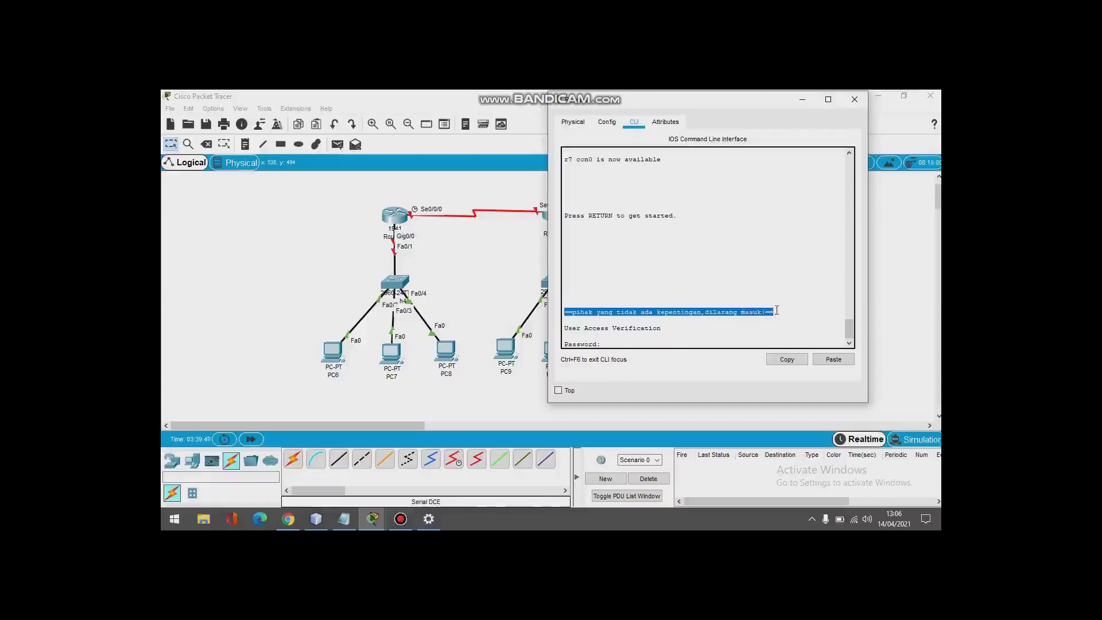
pyautogui.click(651, 315)
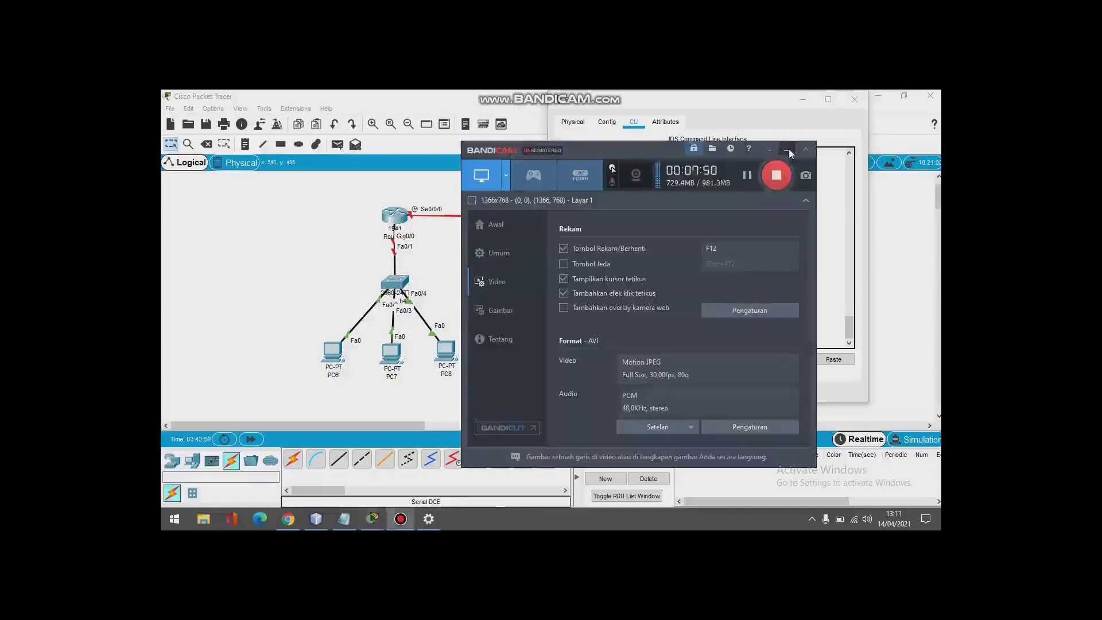
# Step: Minimize the Bandicam recorder window so the router console shows
pyautogui.click(789, 151)
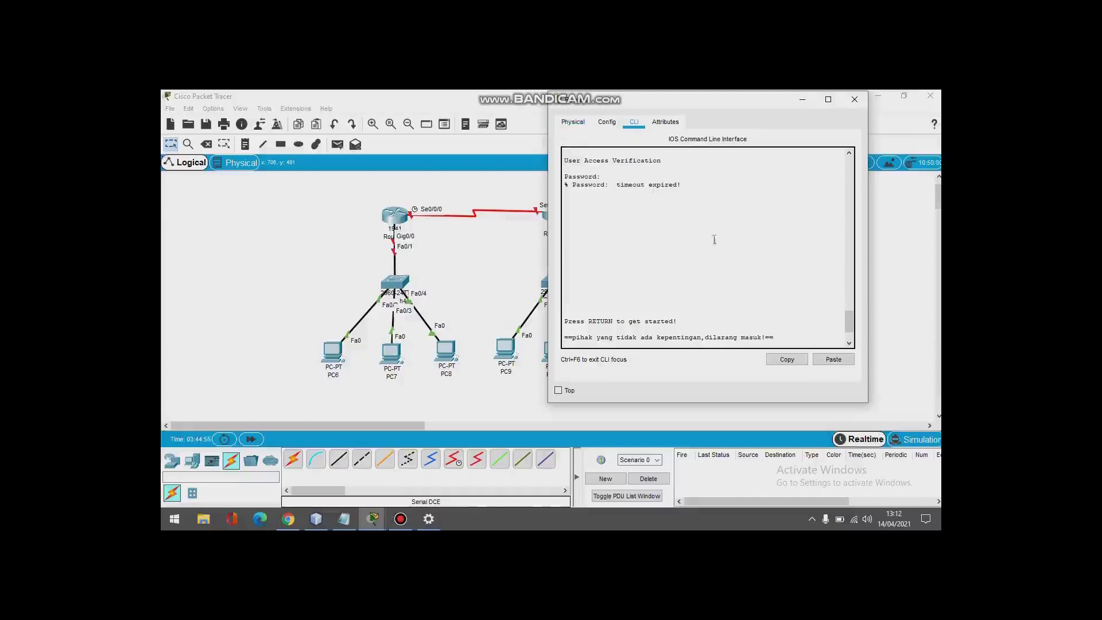
# Step: Switch r7 from its Physical view back to the CLI and start a console session
pyautogui.click(574, 122)
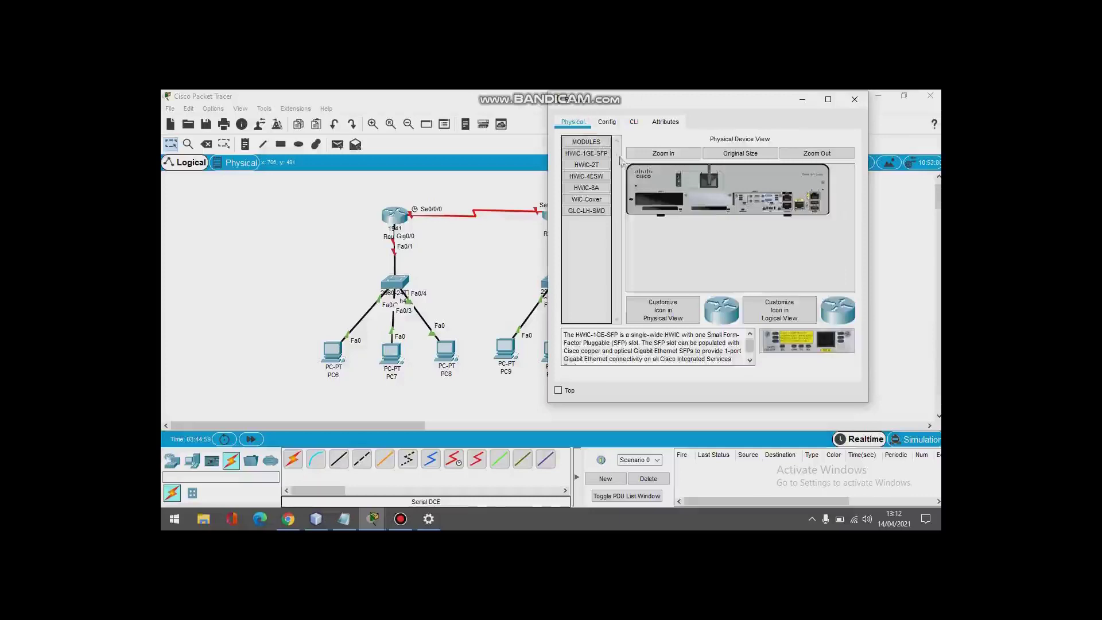
pyautogui.click(634, 122)
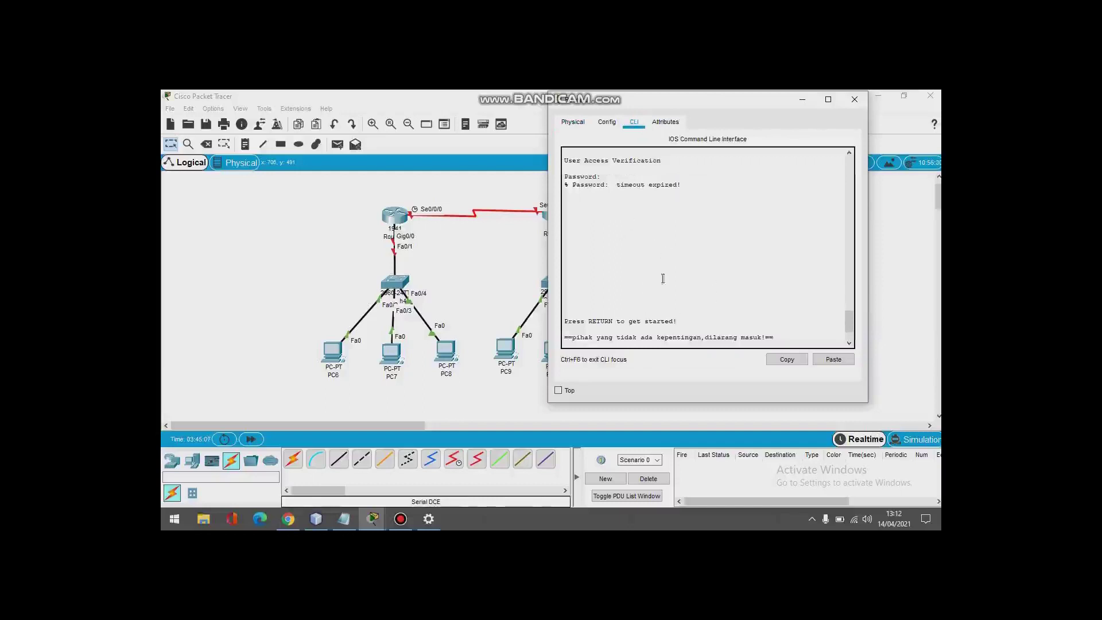
pyautogui.scroll(4, 646, 290)
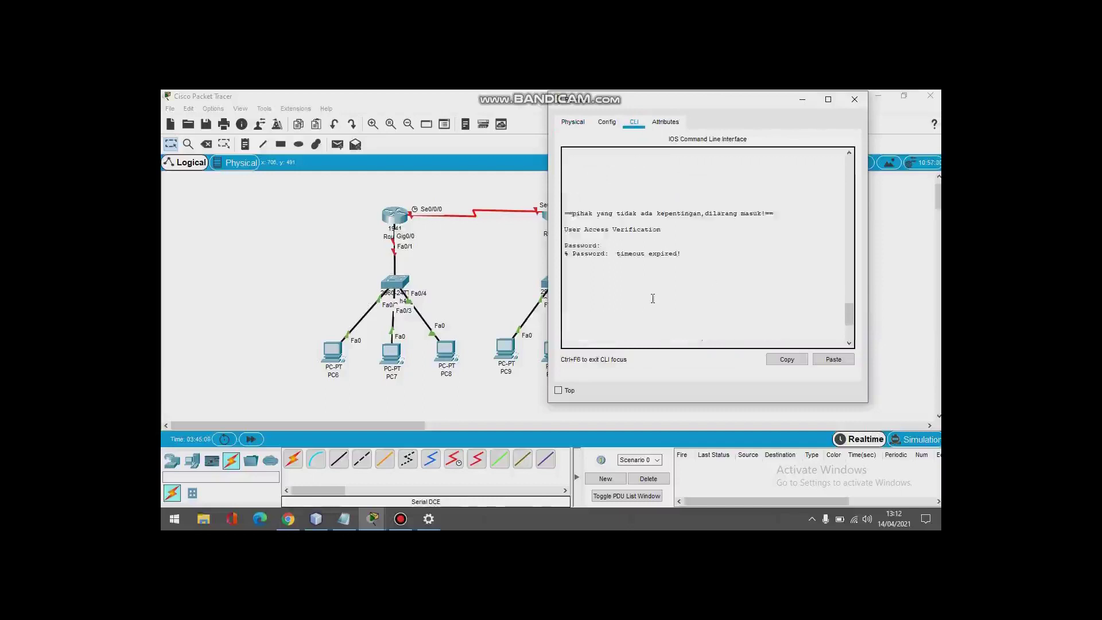
pyautogui.press('Return')
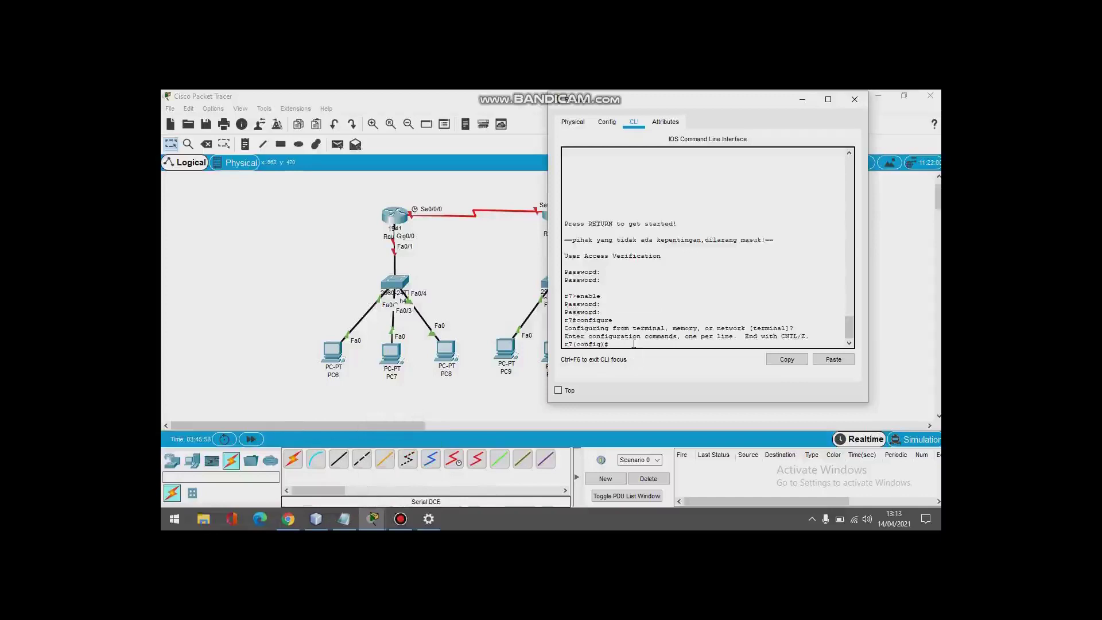
# Step: Type 'copy' in the router's command line
pyautogui.write('copy')
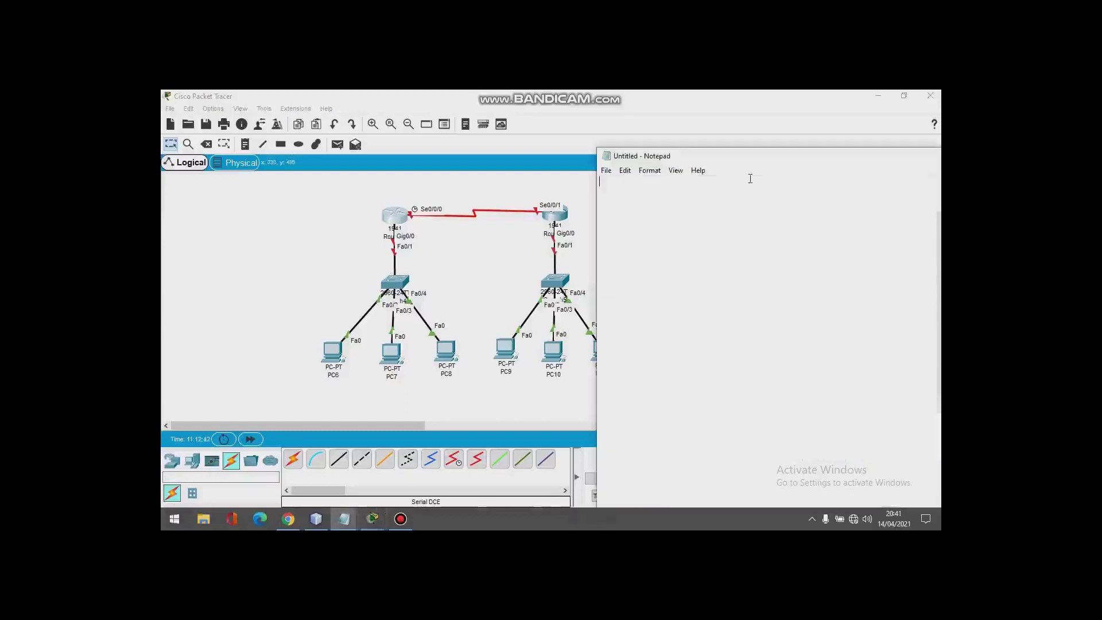
# Step: Type 'IP awal 192.168.14.1' in Notepad and widen the window
pyautogui.write('IP awal 192')
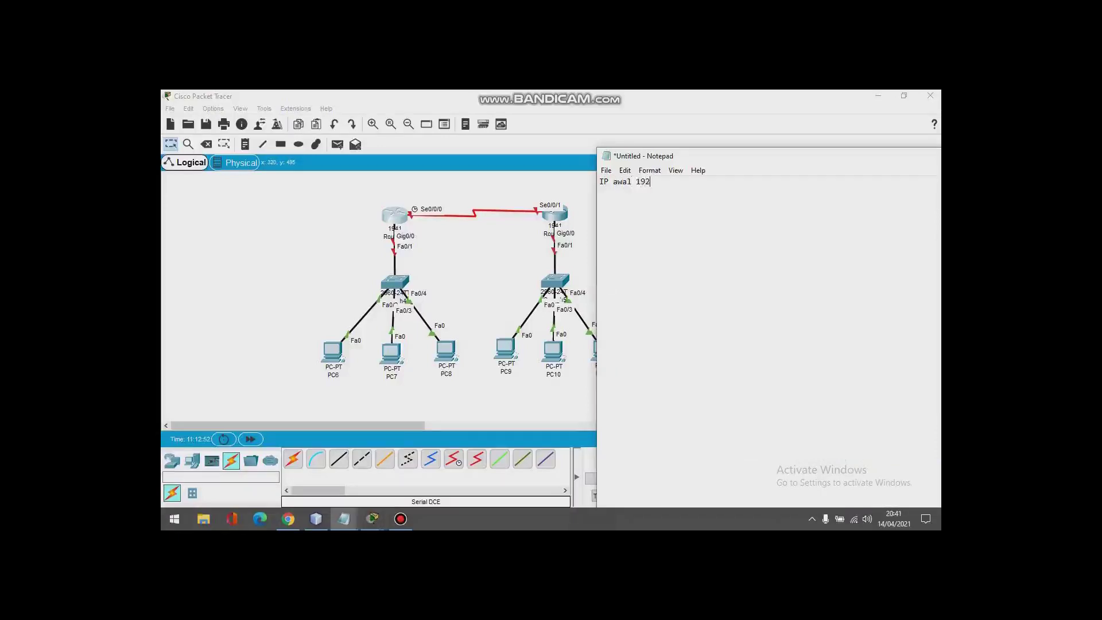
pyautogui.write('68.14.1')
pyautogui.moveTo(597, 148); pyautogui.dragTo(641, 141)
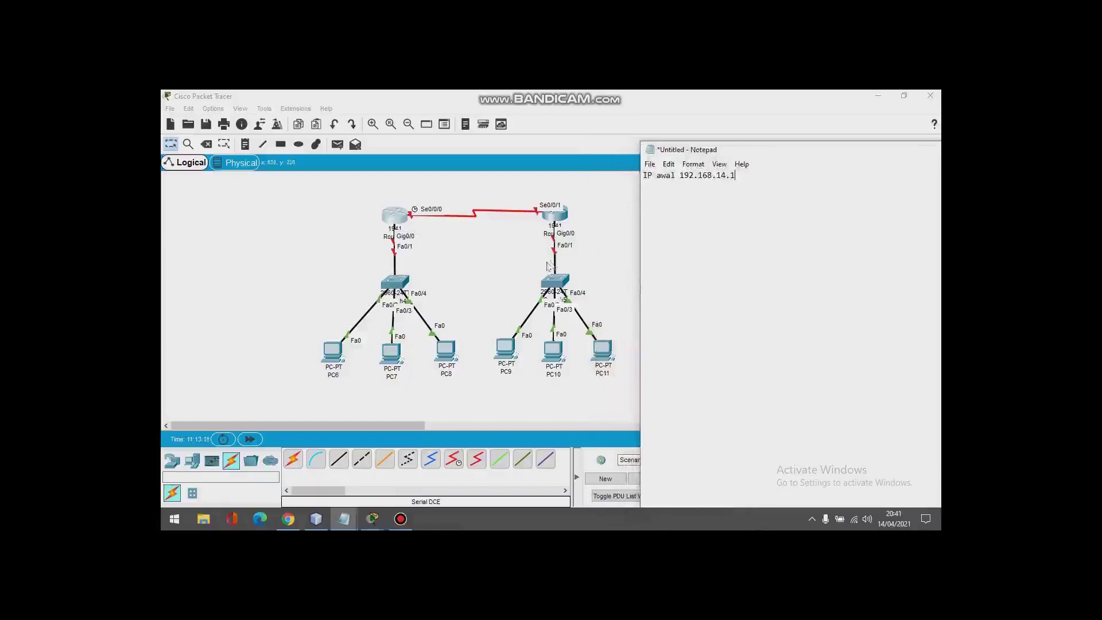
# Step: Add the lines 'gedung a = 100 host' and 'gedung b = 31 host'
pyautogui.press('Return')
pyautogui.write('gedung a = 100 host')
pyautogui.press('Return')
pyautogui.write('gedung b = 21')
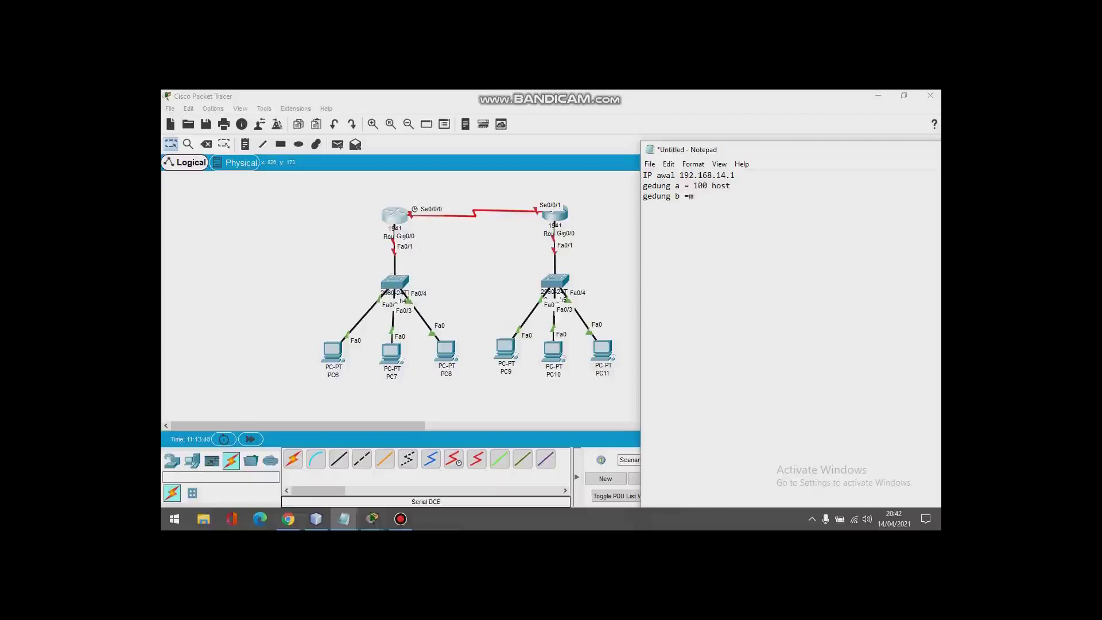
pyautogui.press('BackSpace')
pyautogui.press('BackSpace')
pyautogui.write('31 host')
pyautogui.press('Return')
# Step: Write 'gedung A = 100 host' and '2^7 - 2 = 128 -2 = 126 (host yang valid)'
pyautogui.write('gedung A = 100 host')
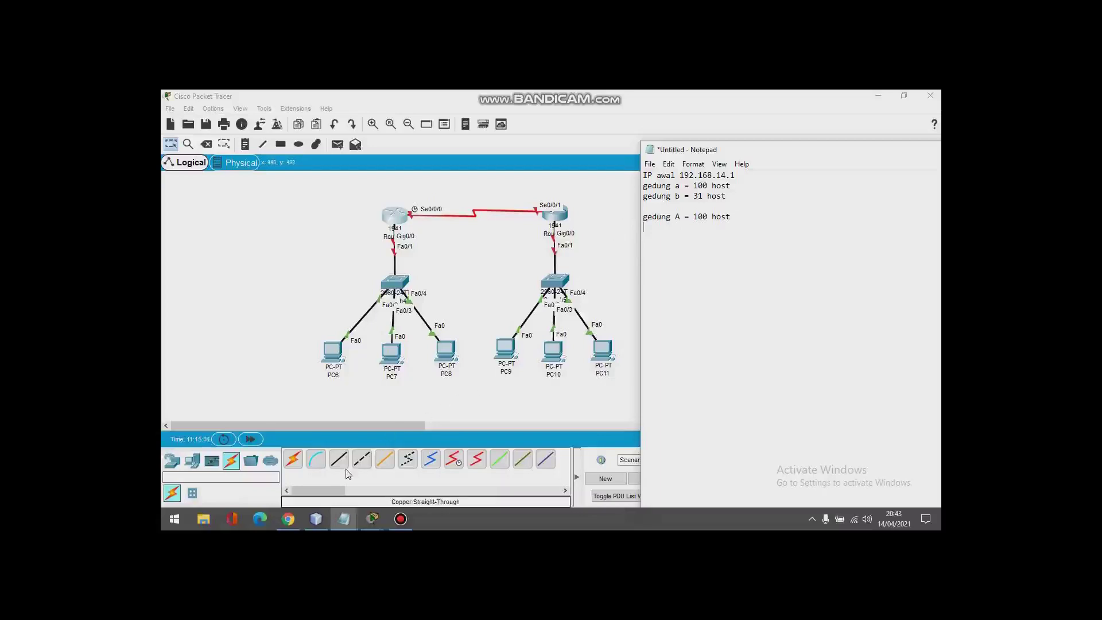
pyautogui.write('2')
pyautogui.write('^7 =')
pyautogui.write('- 2')
pyautogui.write(' = 128')
pyautogui.write(' -2 ')
pyautogui.write('= 12')
pyautogui.write('6 ')
pyautogui.write('(host y')
pyautogui.write('ang valid)')
pyautogui.press('Return')
# Step: Add the subnet mask 'sm 255.255.255.128' and 'prefik = /25' lines
pyautogui.write('s')
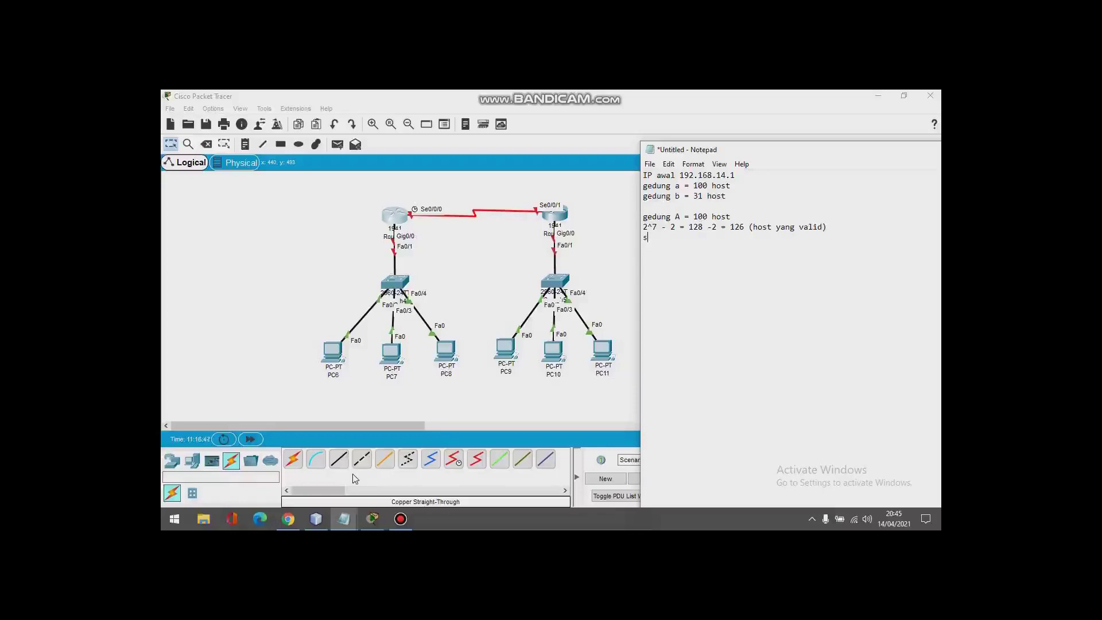
pyautogui.write('m =')
pyautogui.write('255.255.255.128')
pyautogui.press('Return')
pyautogui.write('prefik')
pyautogui.write('= /25')
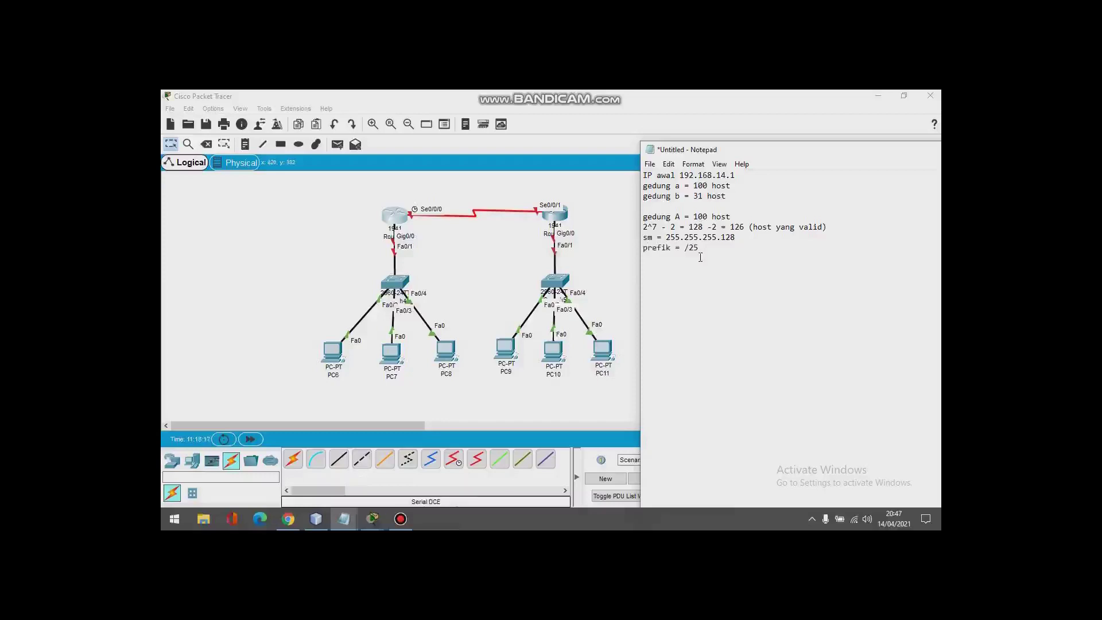
pyautogui.press('Return')
# Step: Start the header row with 'id network' and 'range' columns
pyautogui.write('id network      range')
pyautogui.press('Tab')
# Step: Finish the header with 'broadcast' and paste 192.168.14.1 as building A's network ID
pyautogui.write('broadcast')
pyautogui.press('Return')
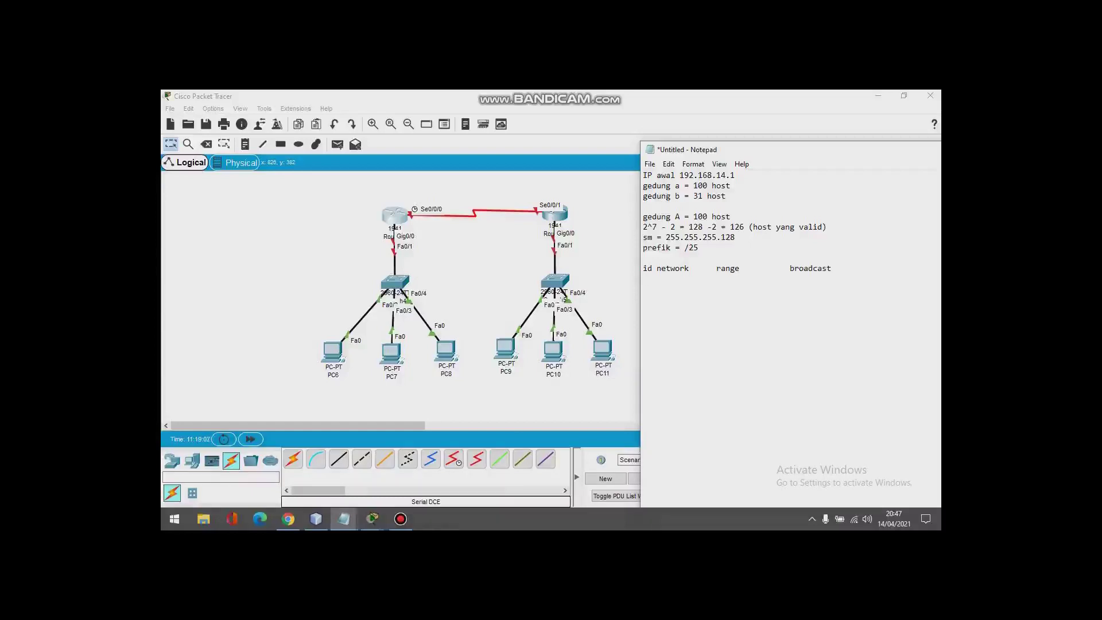
pyautogui.moveTo(738, 177); pyautogui.dragTo(679, 177)
pyautogui.hotkey('ctrl', 'c')
pyautogui.click(700, 278)
pyautogui.hotkey('ctrl', 'v')
pyautogui.hotkey('shift', 'Left')
pyautogui.moveTo(699, 280); pyautogui.dragTo(644, 280)
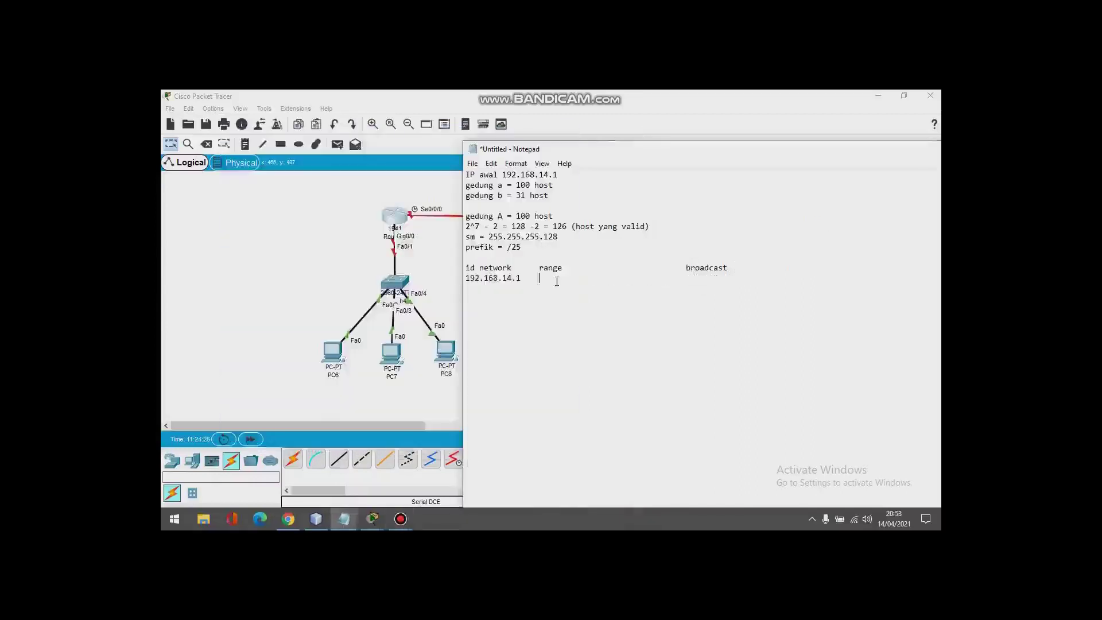
pyautogui.press('Tab')
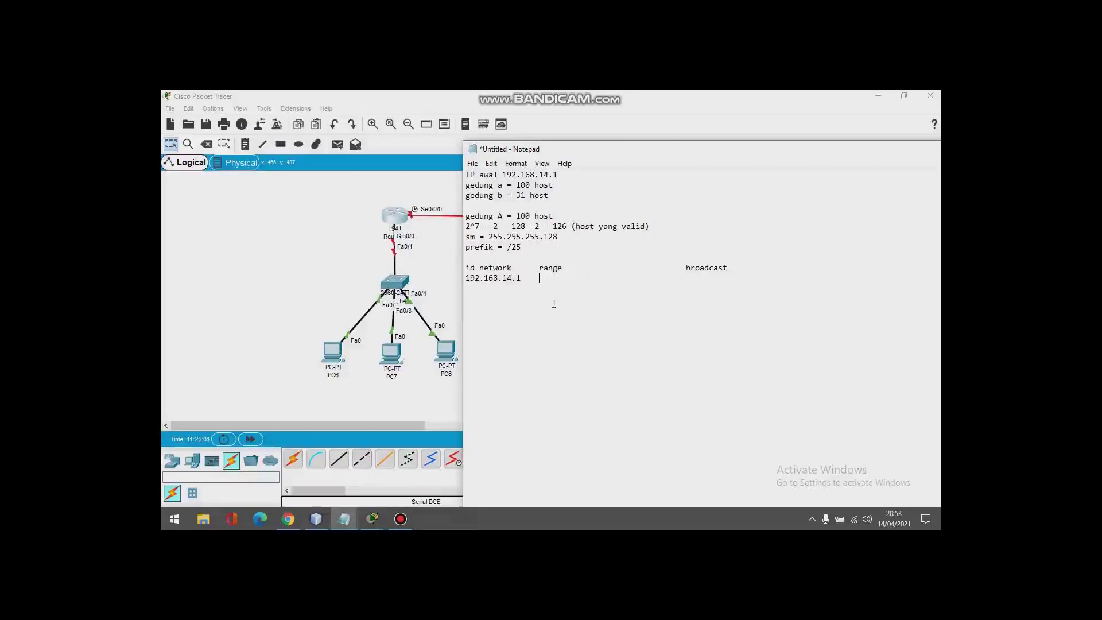
# Step: Fill building A's range 192.168.14.2-192.168.14.127 and broadcast 192.168.14.128
pyautogui.click(541, 279)
pyautogui.moveTo(521, 278); pyautogui.dragTo(466, 279)
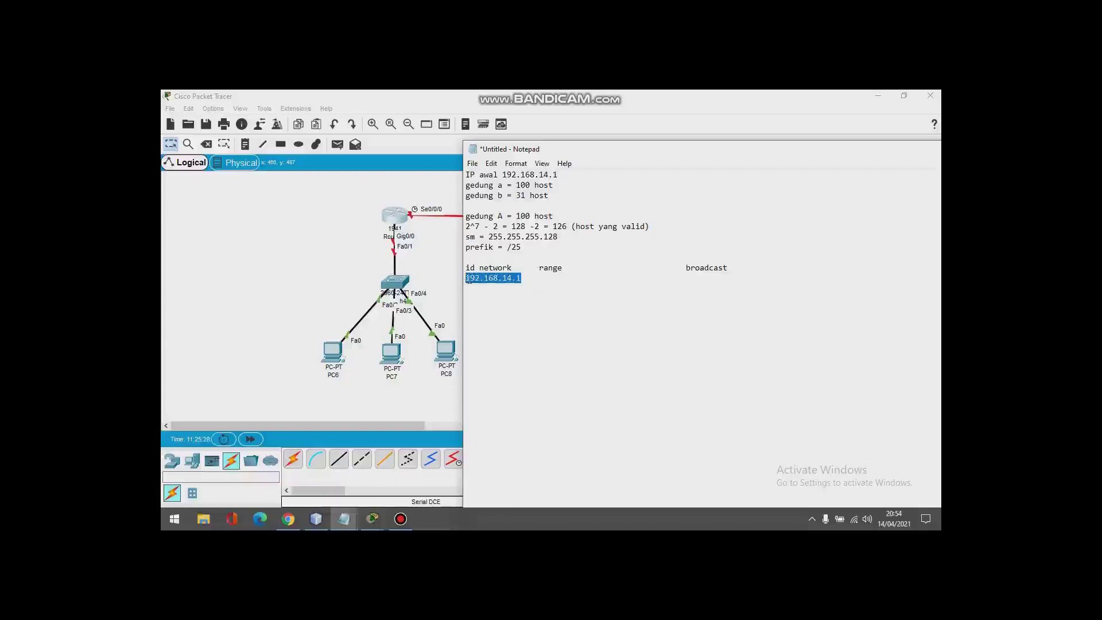
pyautogui.hotkey('ctrl', 'c')
pyautogui.press('End')
pyautogui.press('Tab')
pyautogui.hotkey('ctrl', 'v')
pyautogui.press('BackSpace')
pyautogui.write('2')
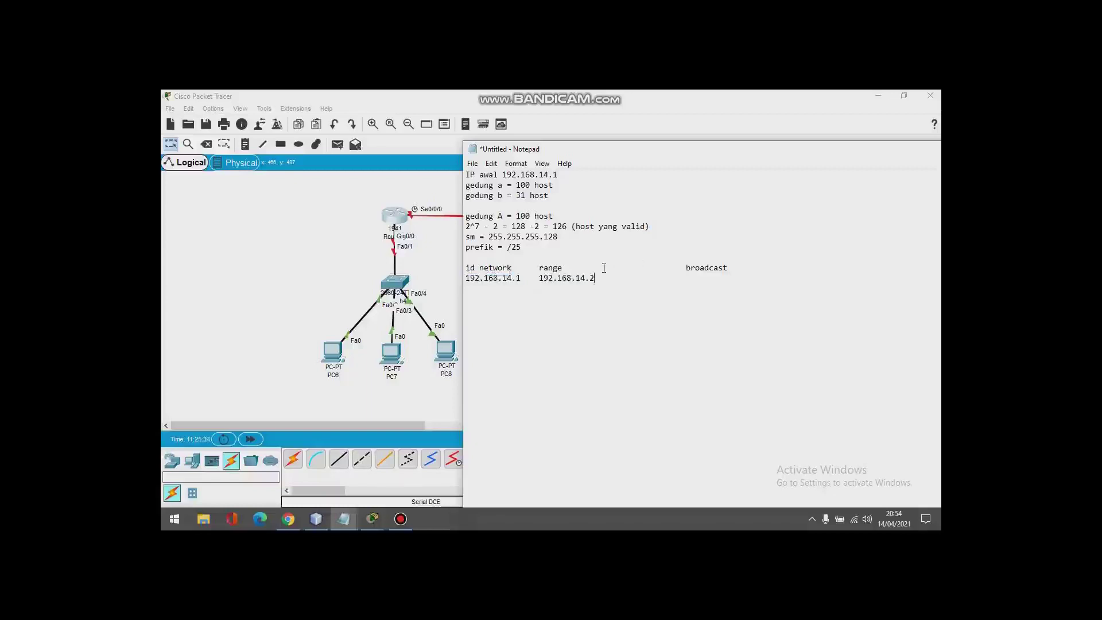
pyautogui.write('-')
pyautogui.write('192.168.14.127')
pyautogui.press('Tab')
pyautogui.write('192.168.14.128')
pyautogui.press('Return')
pyautogui.press('Return')
# Step: Write 'Gedung B = 31 host' and the calculation '2^5 - 2 = 32 - 2 = 30'
pyautogui.write('Gedung B = 31')
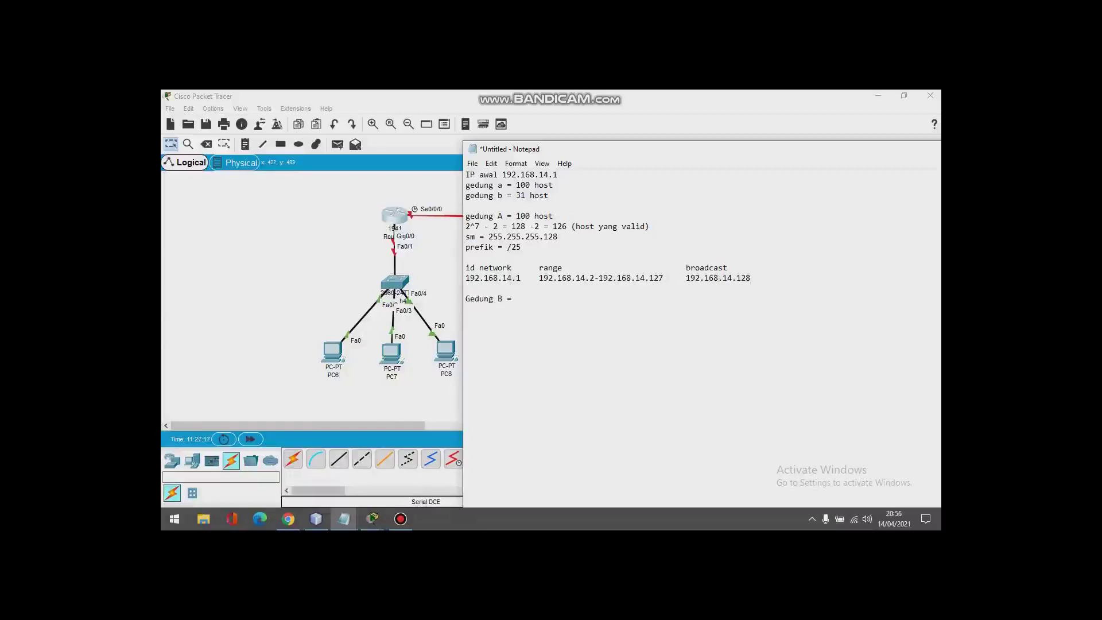
pyautogui.write(' host')
pyautogui.write('2^5')
pyautogui.write(' - 2 =')
pyautogui.moveTo(487, 308); pyautogui.dragTo(466, 309)
pyautogui.click(514, 310)
pyautogui.write('32 - 2 = 30,')
pyautogui.press('BackSpace')
# Step: Add '(30)', 'sm = 255.255.255.224' and 'prefik = /27' for Gedung B
pyautogui.write('(30) ')
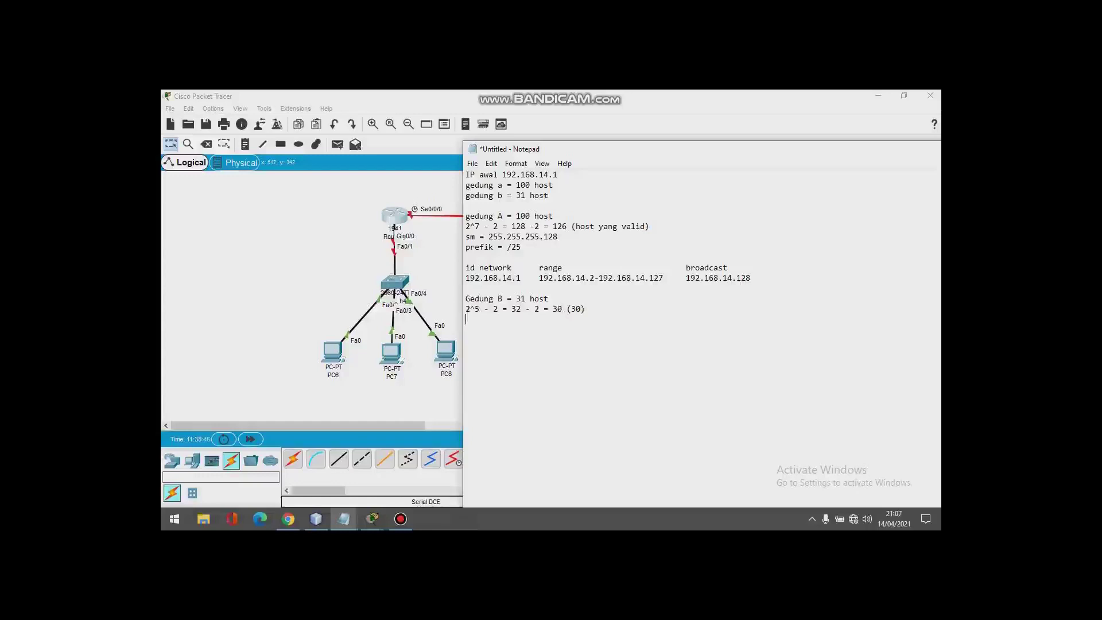
pyautogui.write('sm = 255.255.255.224')
pyautogui.press('Return')
pyautogui.write('pre')
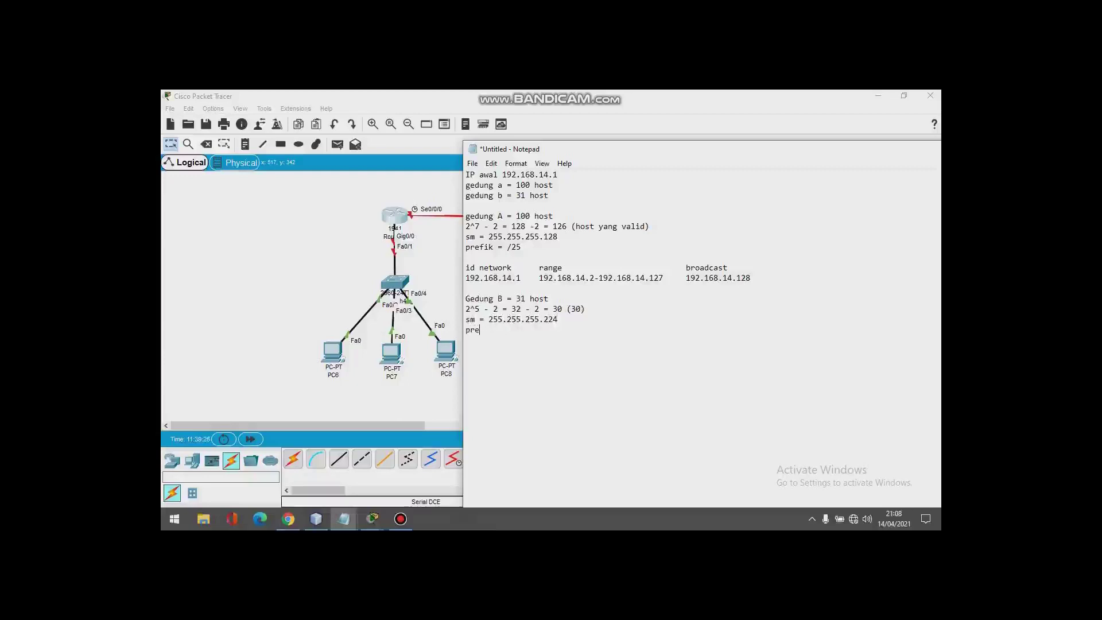
pyautogui.write('fik = /27')
pyautogui.press('Return')
pyautogui.press('Return')
# Step: Type a tab-separated 'id network / range / broadcast' header and begin building B's row
pyautogui.write('id network')
pyautogui.press('Tab')
pyautogui.write('range')
pyautogui.press('Tab')
pyautogui.press('Tab')
pyautogui.press('Tab')
pyautogui.press('Tab')
pyautogui.write('broadcast')
pyautogui.press('Return')
pyautogui.write('1')
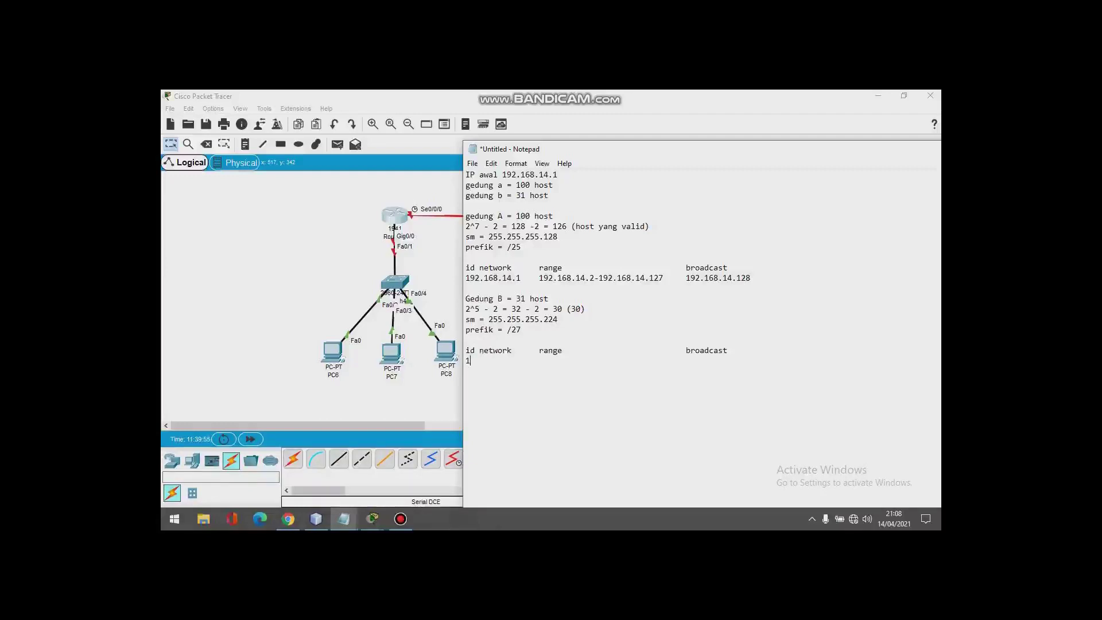
# Step: Enter building B's row 192.168.14.129, range 192.168.14.130 - 192.168.14.159, and relabel (30) as 'host valid'
pyautogui.write('92.168')
pyautogui.press('BackSpace')
pyautogui.press('BackSpace')
pyautogui.write('68.14.129')
pyautogui.write('192.168.14.130')
pyautogui.write(' -')
pyautogui.write('192.168.14.1')
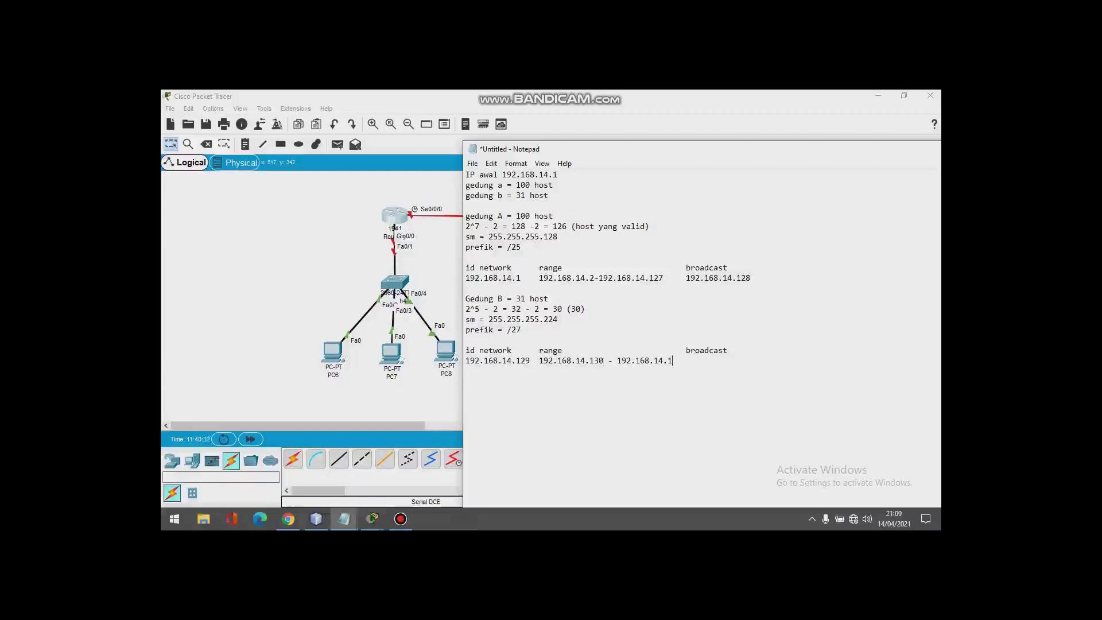
pyautogui.press('BackSpace')
pyautogui.doubleClick(576, 308)
pyautogui.write('host')
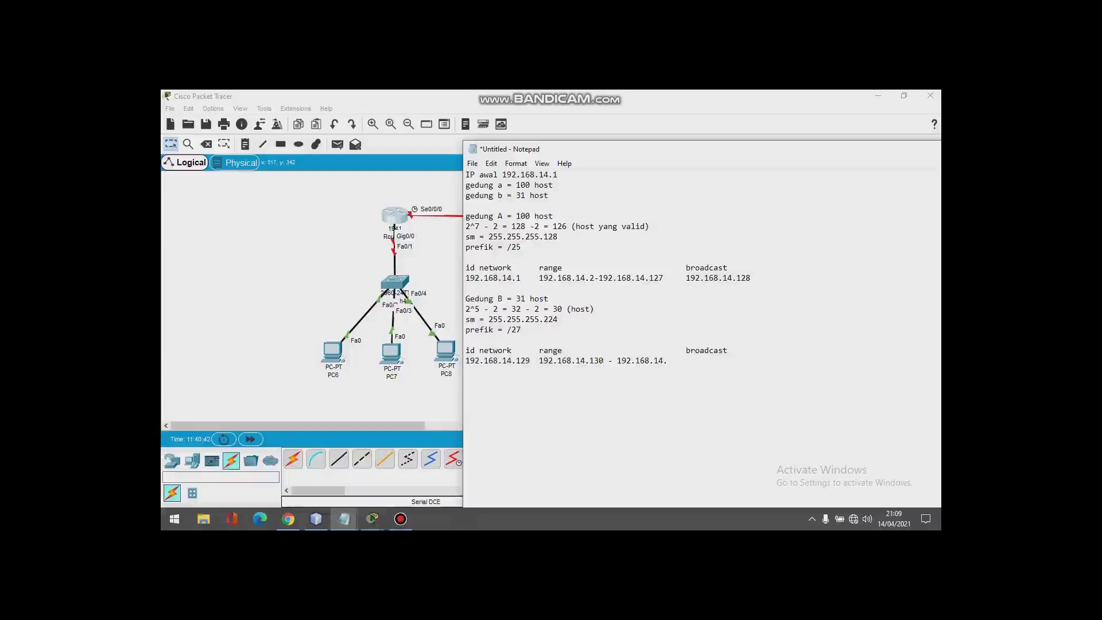
pyautogui.write(' valid')
pyautogui.press('Down')
pyautogui.press('Down')
pyautogui.press('Down')
pyautogui.press('Down')
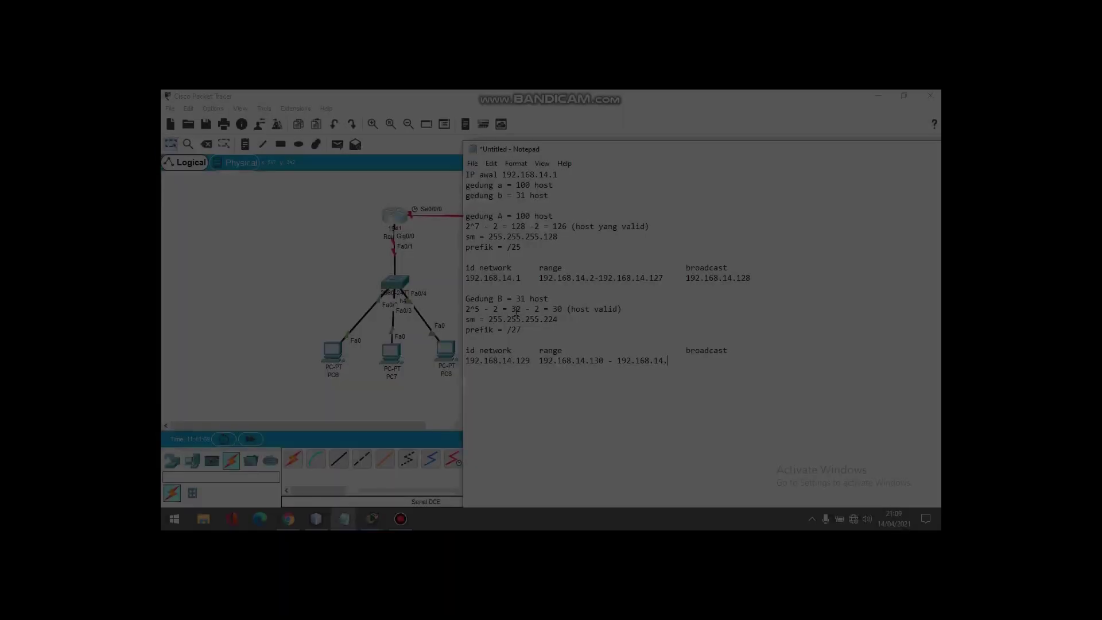
pyautogui.write('159')
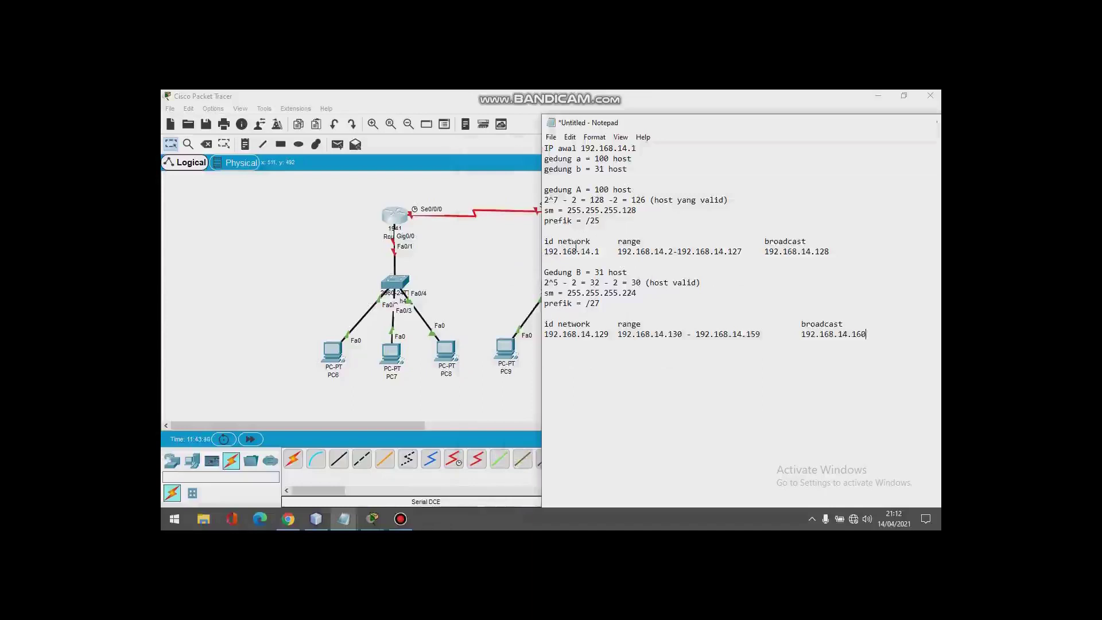
# Step: Copy building A's header and address rows to the bottom of the notes
pyautogui.moveTo(545, 241); pyautogui.dragTo(831, 251)
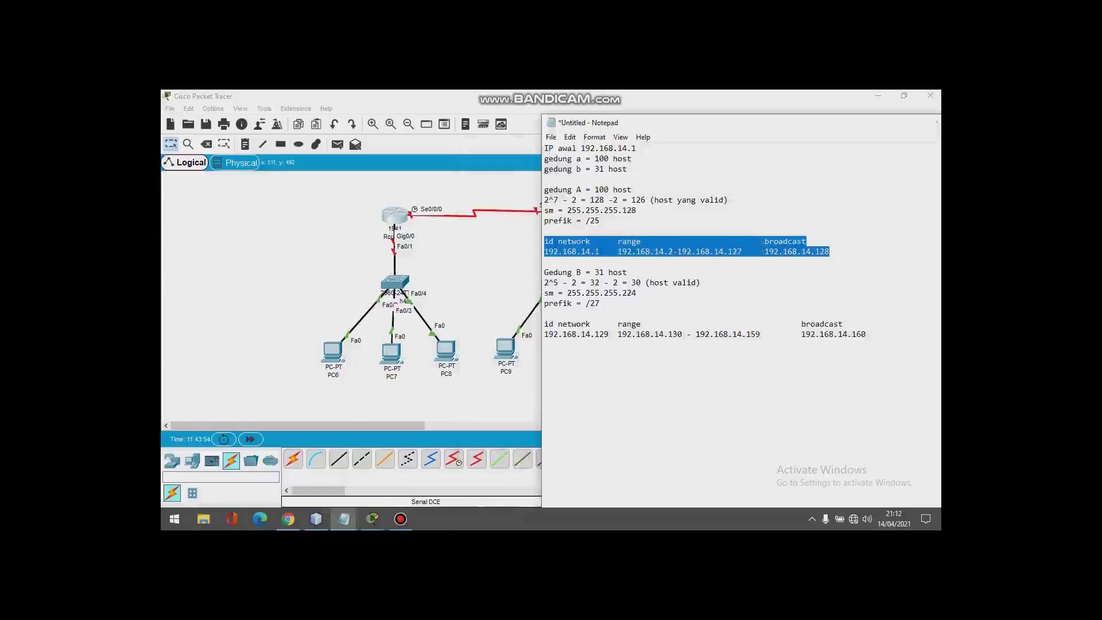
pyautogui.moveTo(641, 241)
pyautogui.mouseDown()
pyautogui.moveTo(637, 284)
pyautogui.moveTo(637, 262)
pyautogui.mouseUp()
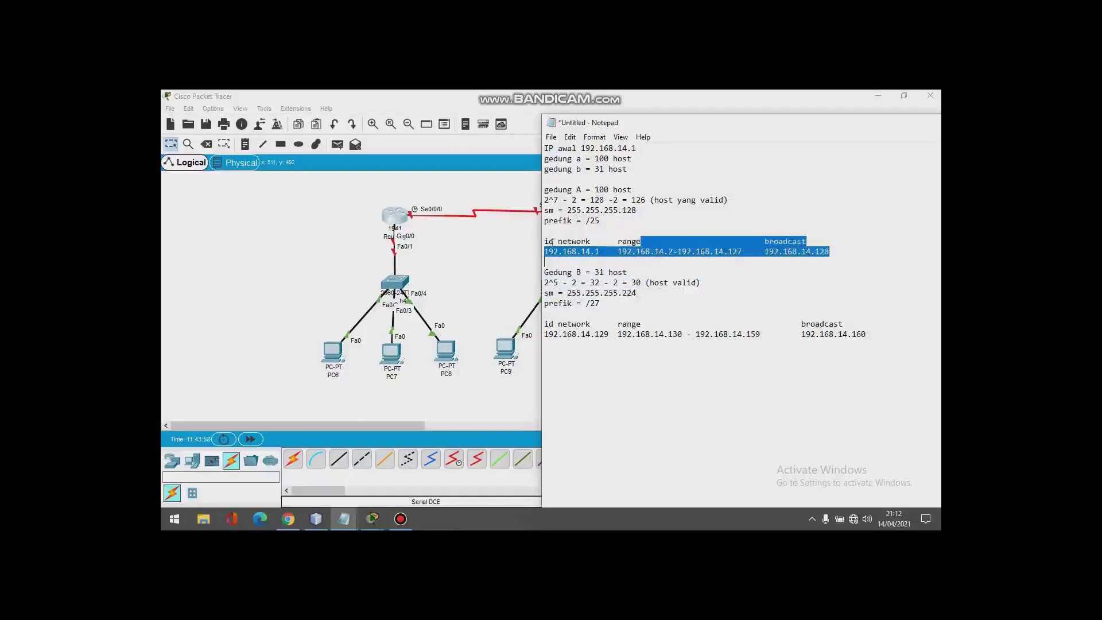
pyautogui.moveTo(545, 241); pyautogui.dragTo(830, 251)
pyautogui.rightClick(782, 249)
pyautogui.click(810, 285)
pyautogui.click(608, 368)
pyautogui.hotkey('ctrl', 'v')
# Step: Copy building B's header and address rows below them
pyautogui.moveTo(865, 334); pyautogui.dragTo(546, 325)
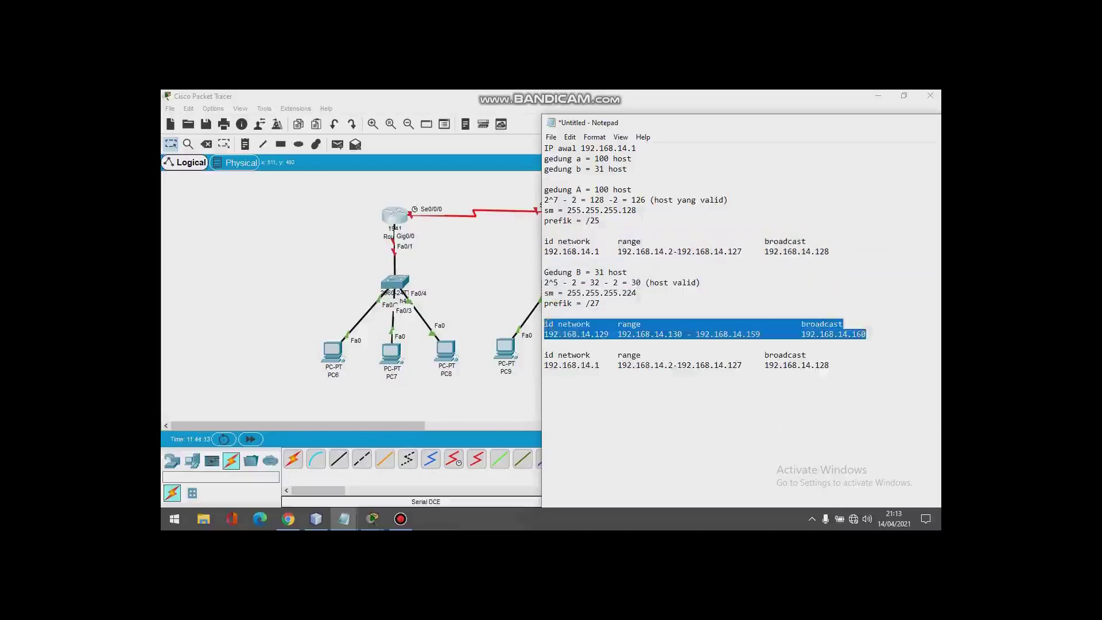
pyautogui.rightClick(546, 325)
pyautogui.click(572, 361)
pyautogui.click(608, 395)
pyautogui.hotkey('ctrl', 'v')
# Step: Label the pasted block 'A', space out the two tables, and select the summary
pyautogui.write('A')
pyautogui.press('Return')
pyautogui.click(544, 386)
pyautogui.press('Return')
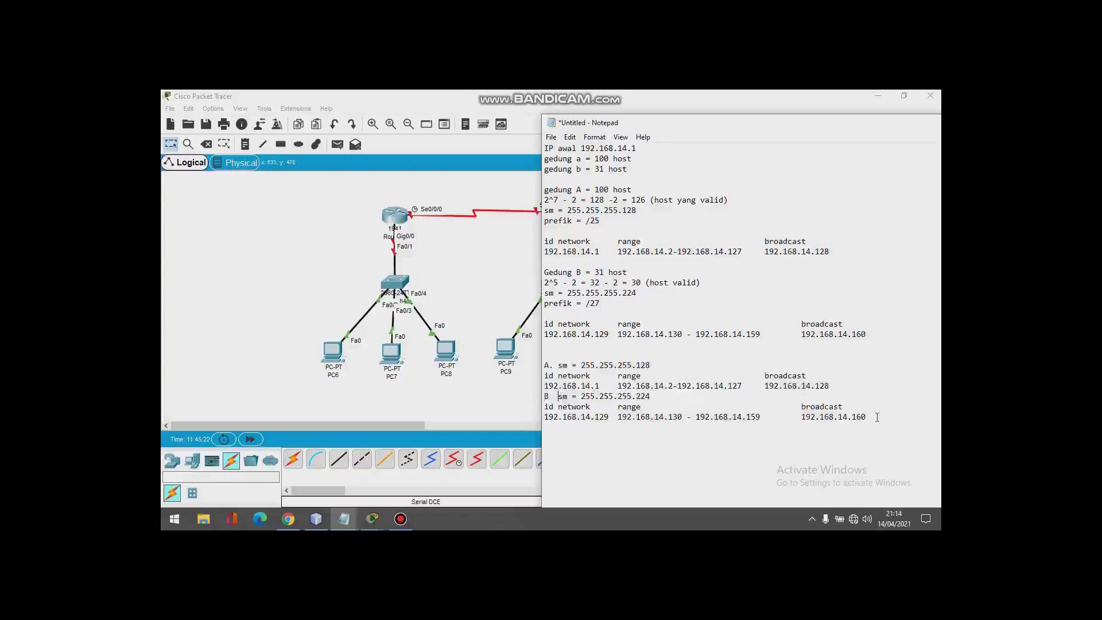
pyautogui.moveTo(866, 482); pyautogui.dragTo(545, 422)
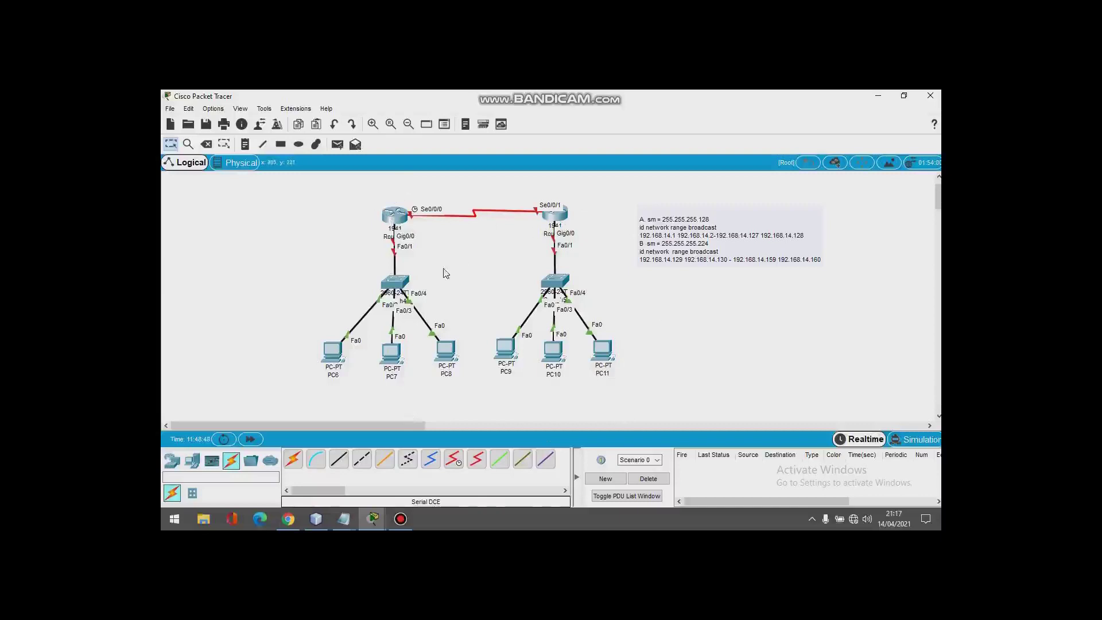
# Step: Place a text note on the canvas near the routers, cancelling a stray empty note
pyautogui.moveTo(347, 361)
pyautogui.press('n')
pyautogui.click(475, 307)
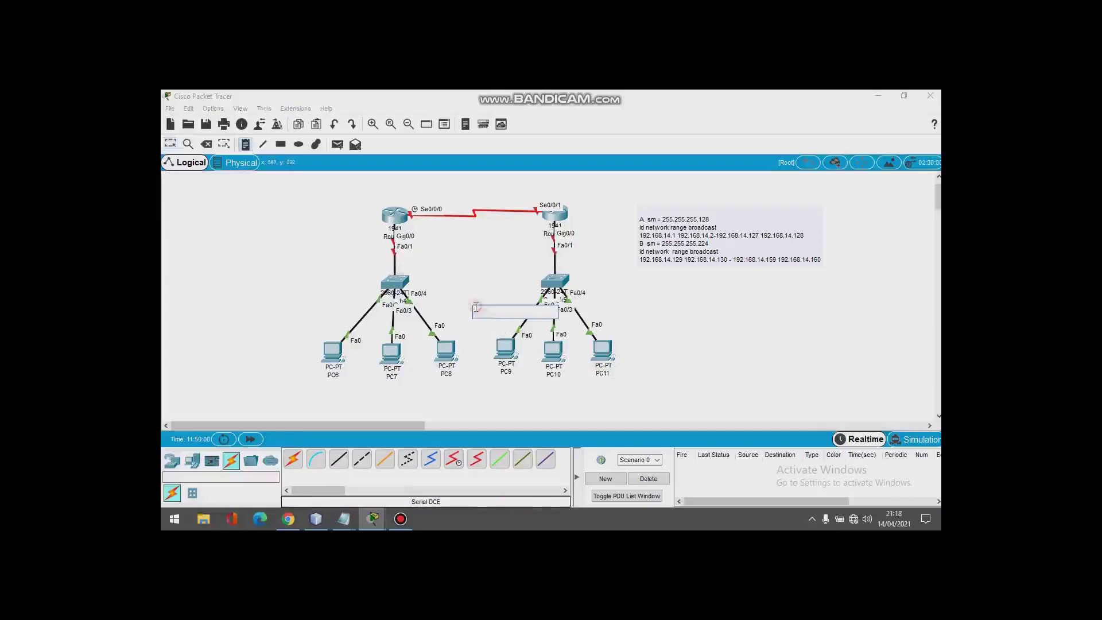
pyautogui.click(427, 193)
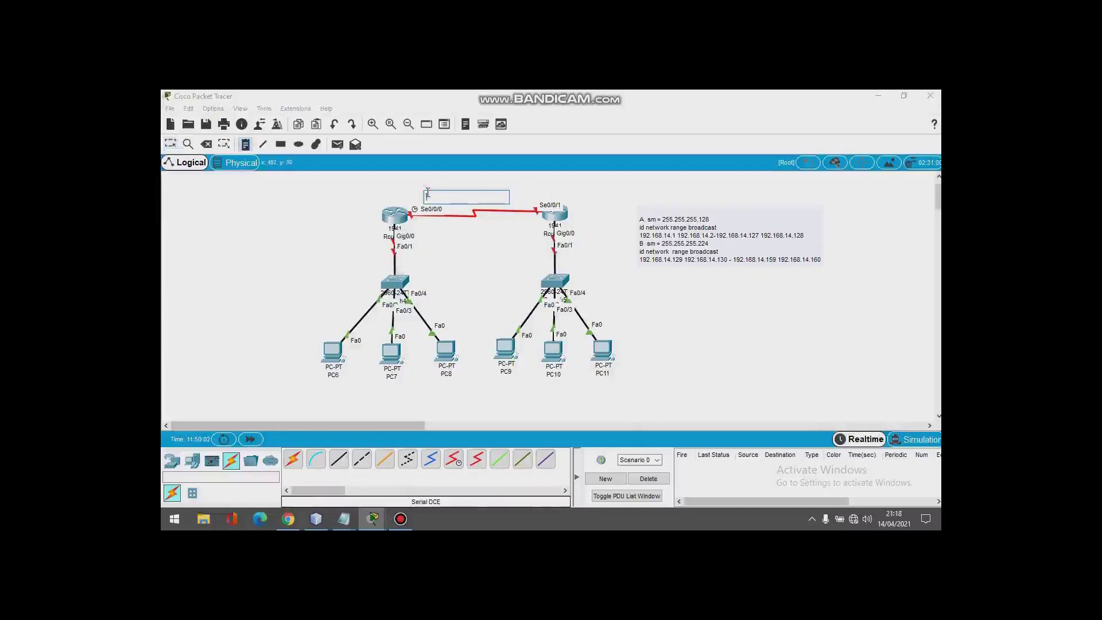
pyautogui.moveTo(401, 519)
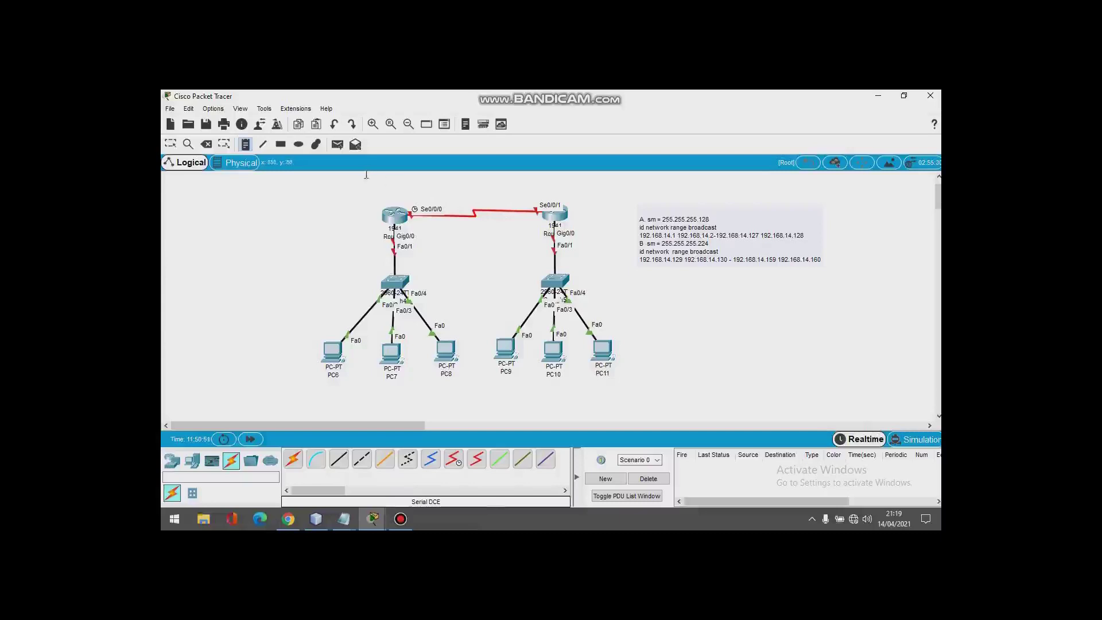
pyautogui.click(393, 220)
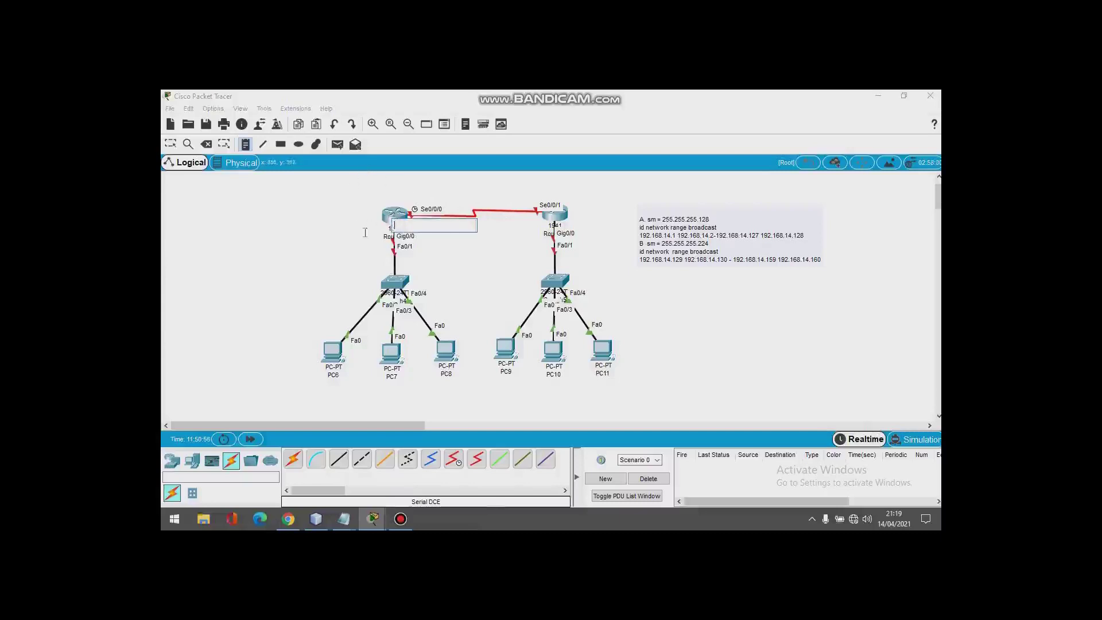
pyautogui.press('Escape')
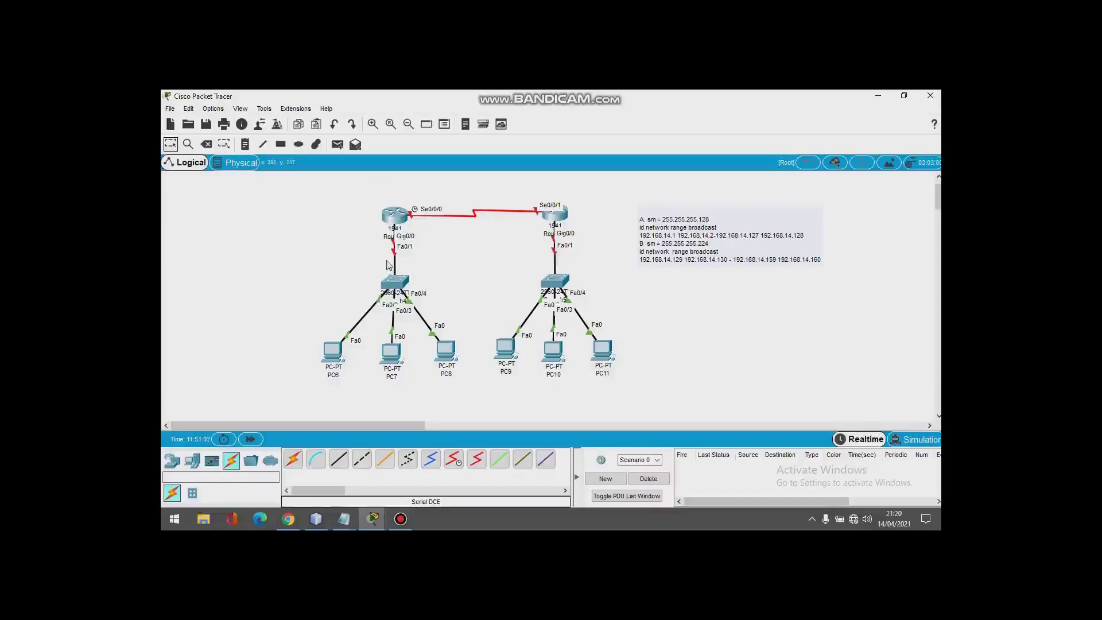
pyautogui.moveTo(399, 231)
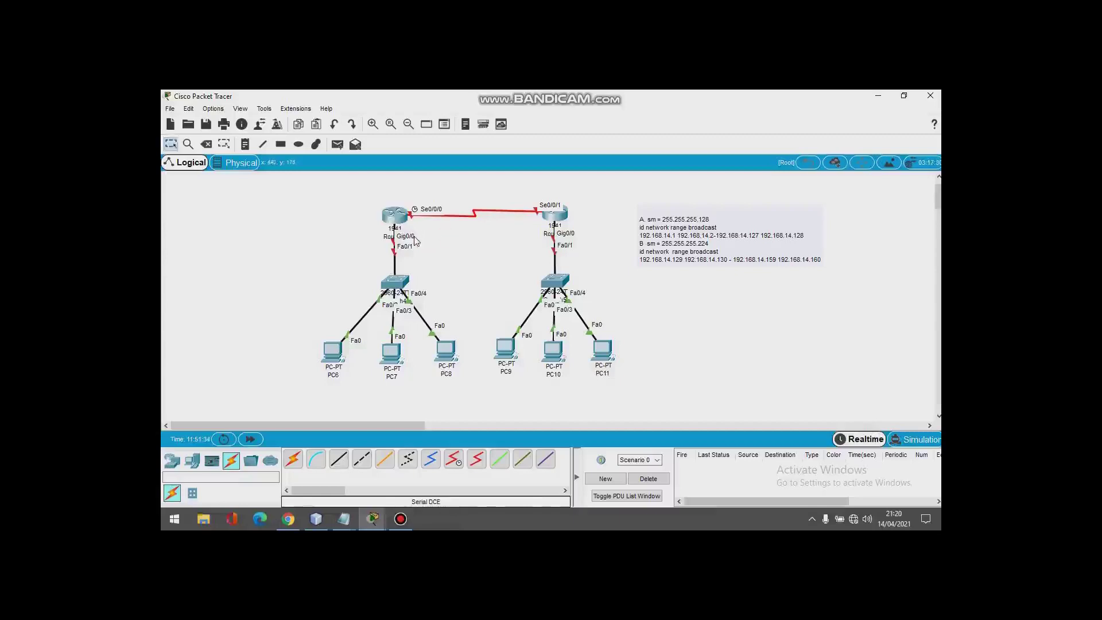
# Step: Open Router0's CLI and run enable then conf t to reach the Router(config)# prompt
pyautogui.click(401, 222)
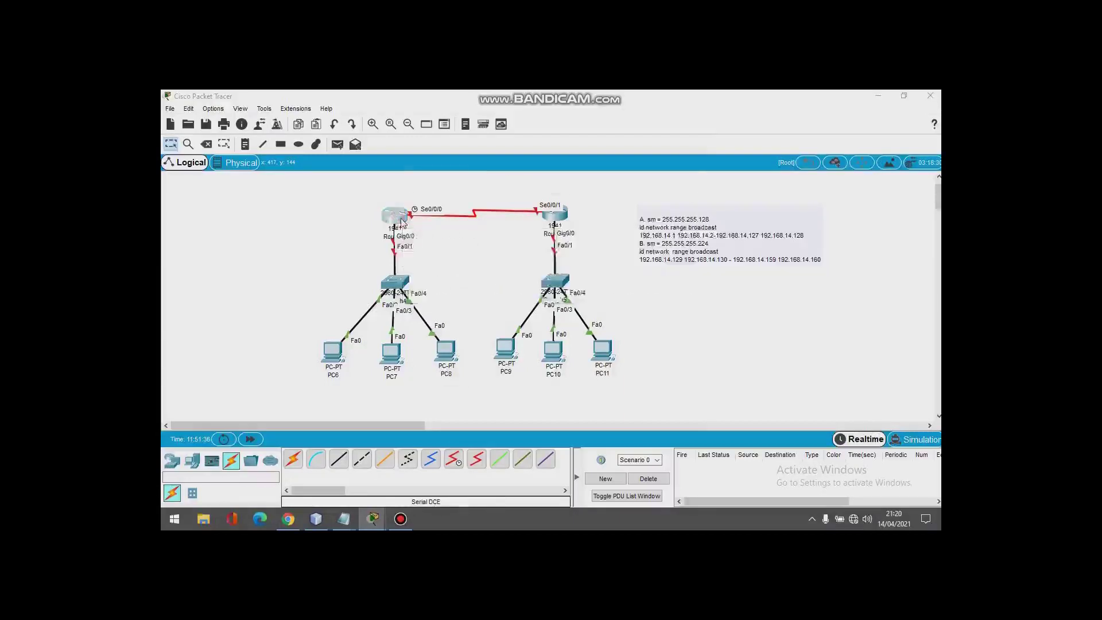
pyautogui.click(418, 165)
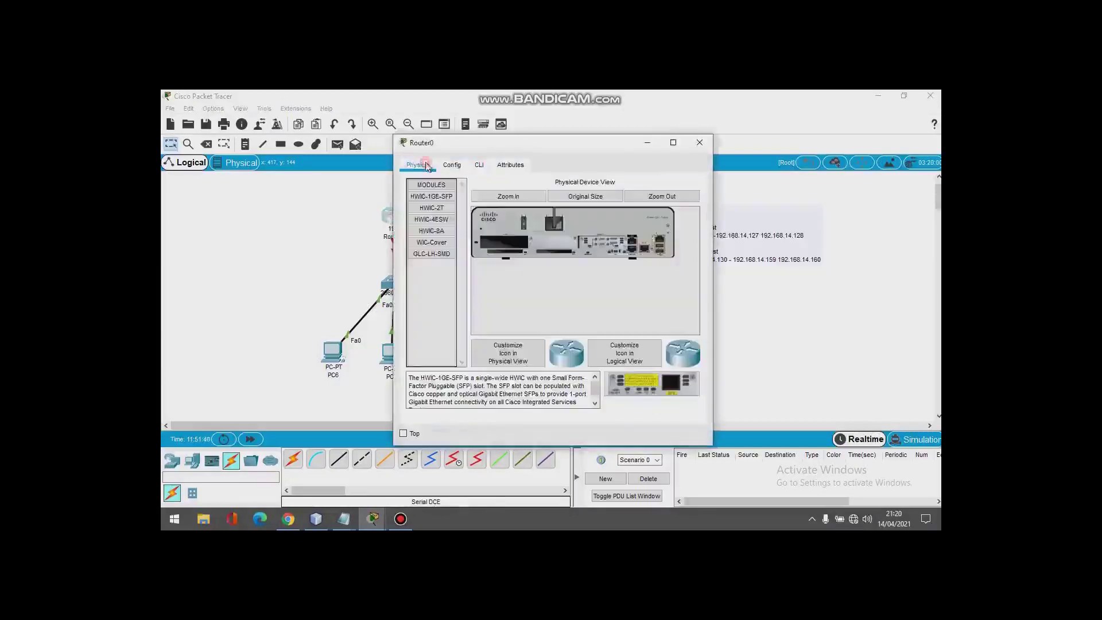
pyautogui.click(478, 165)
pyautogui.press('Return')
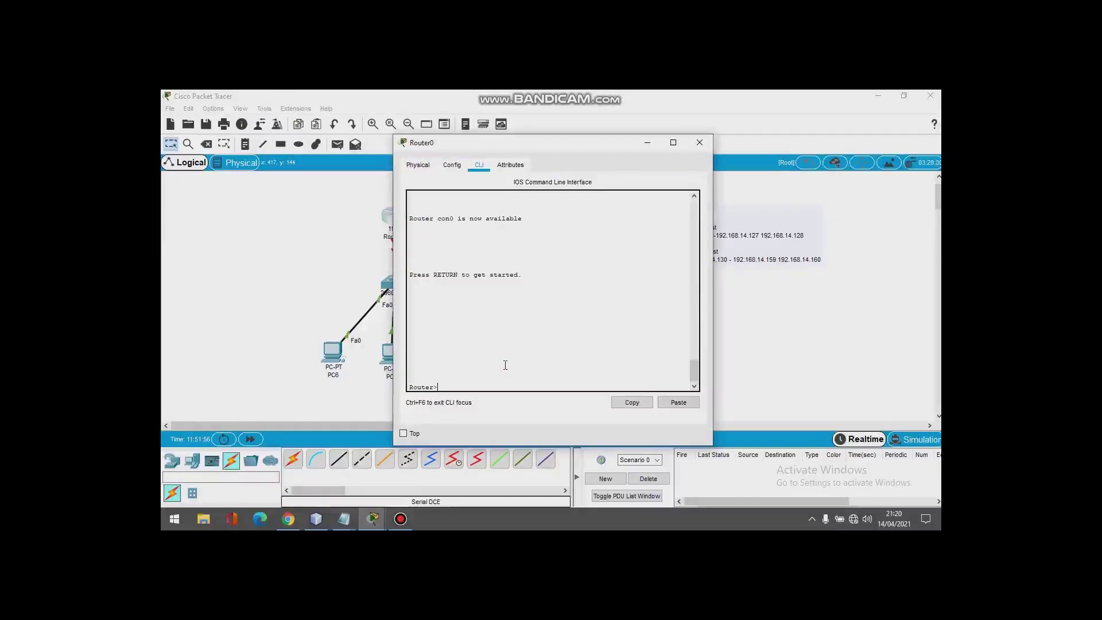
pyautogui.write('enable')
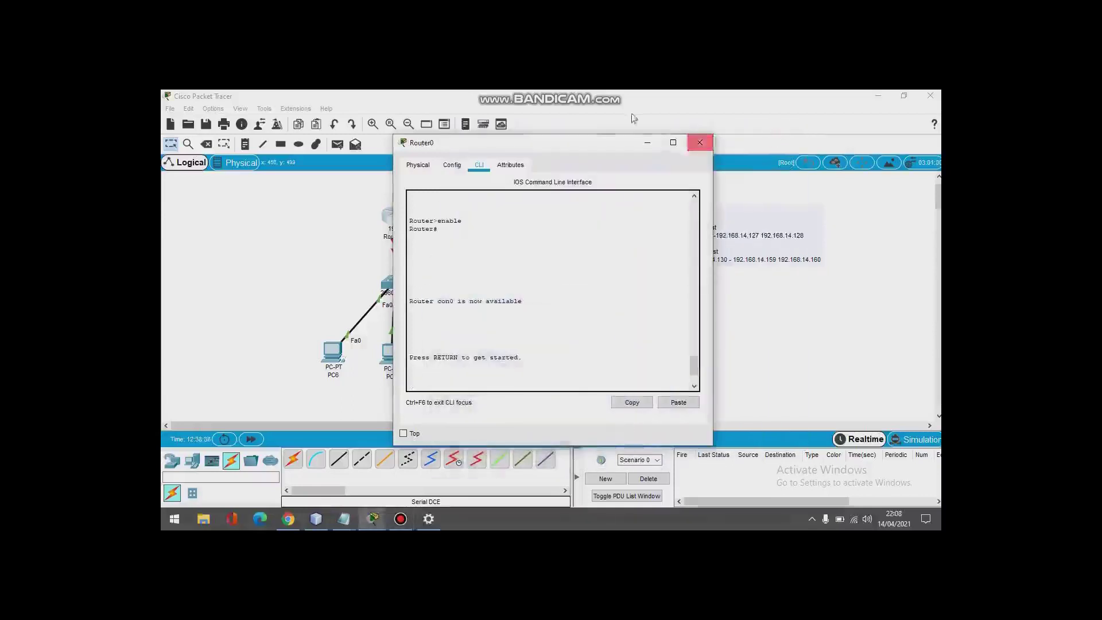
pyautogui.moveTo(579, 150); pyautogui.dragTo(672, 132)
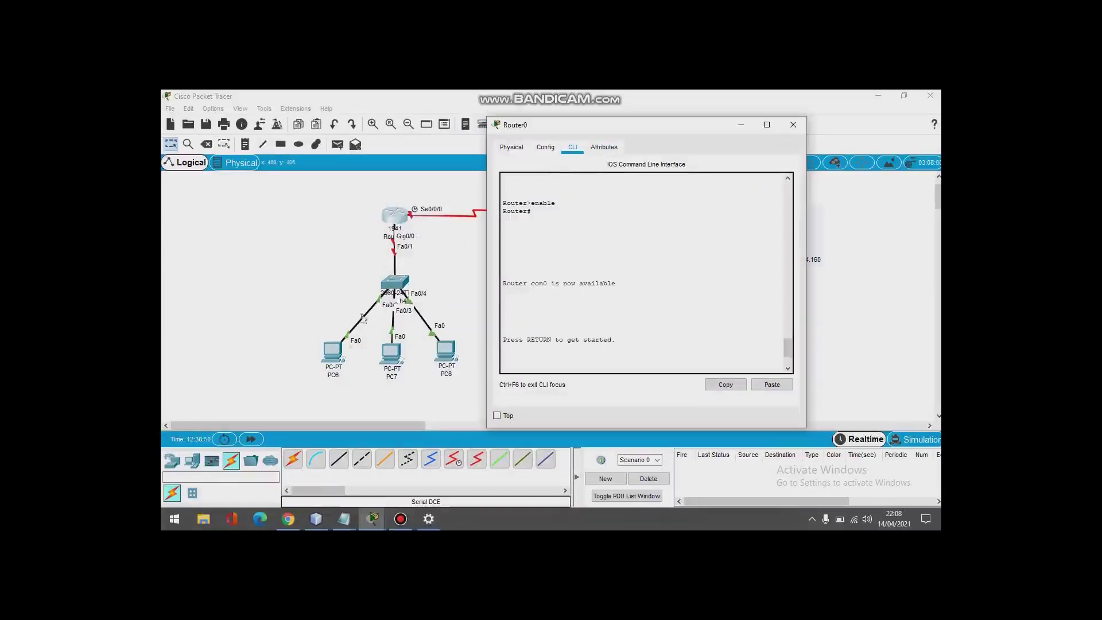
pyautogui.click(545, 361)
pyautogui.press('Return')
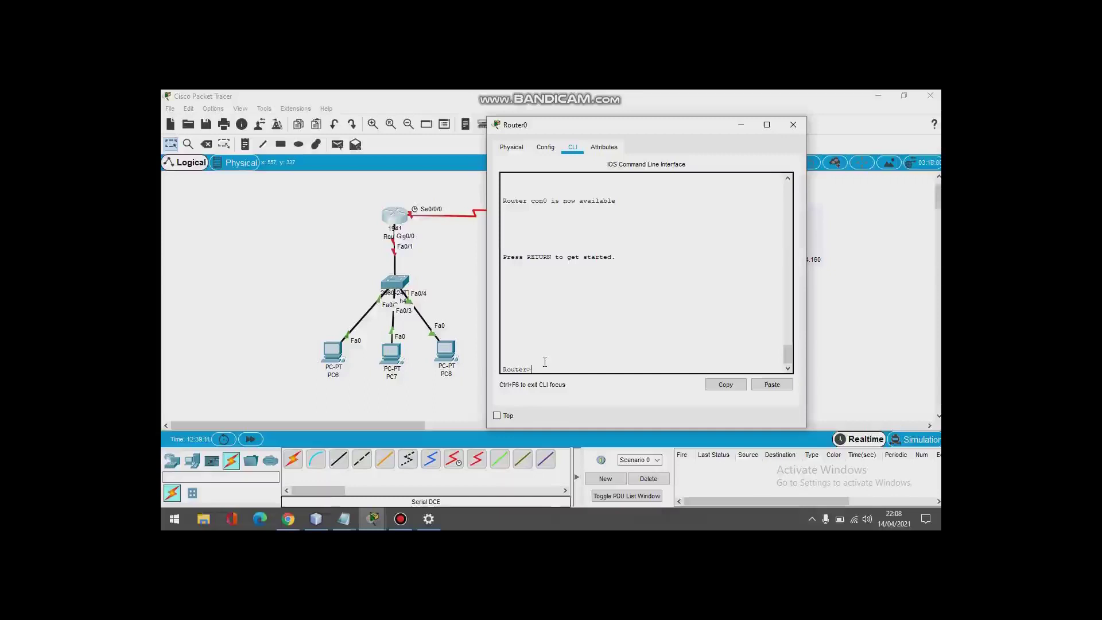
pyautogui.write('enable')
pyautogui.press('Return')
pyautogui.write('conf t')
pyautogui.press('Return')
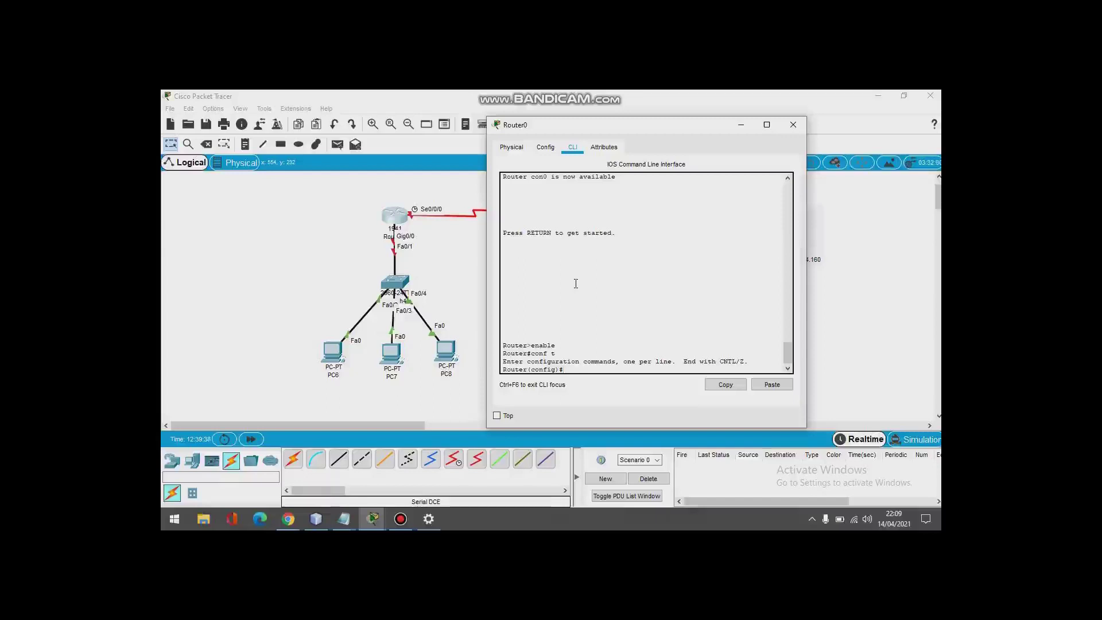
# Step: Give Router0's g0/0 address 192.168.14.2 255.255.255.128 and enable it with no shutdown
pyautogui.write('interface g0/0')
pyautogui.press('Return')
pyautogui.write('ip address')
pyautogui.moveTo(622, 130); pyautogui.dragTo(420, 110)
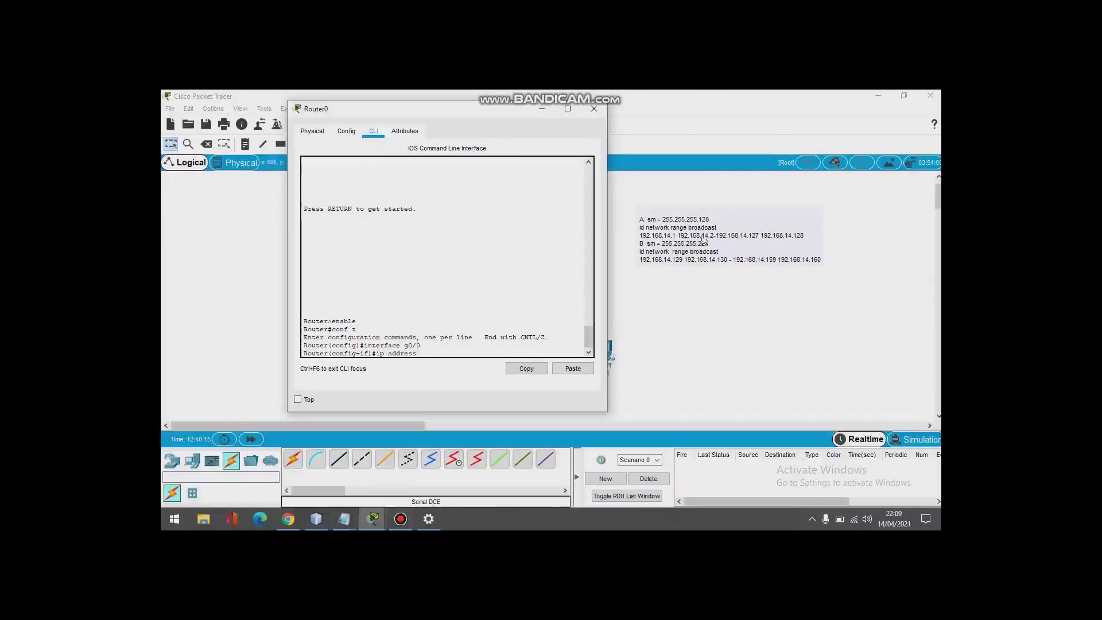
pyautogui.write('192.168.14.2')
pyautogui.write('255.255.255.')
pyautogui.write('128')
pyautogui.press('Return')
pyautogui.write('nfig-if)#n')
pyautogui.write('o sh')
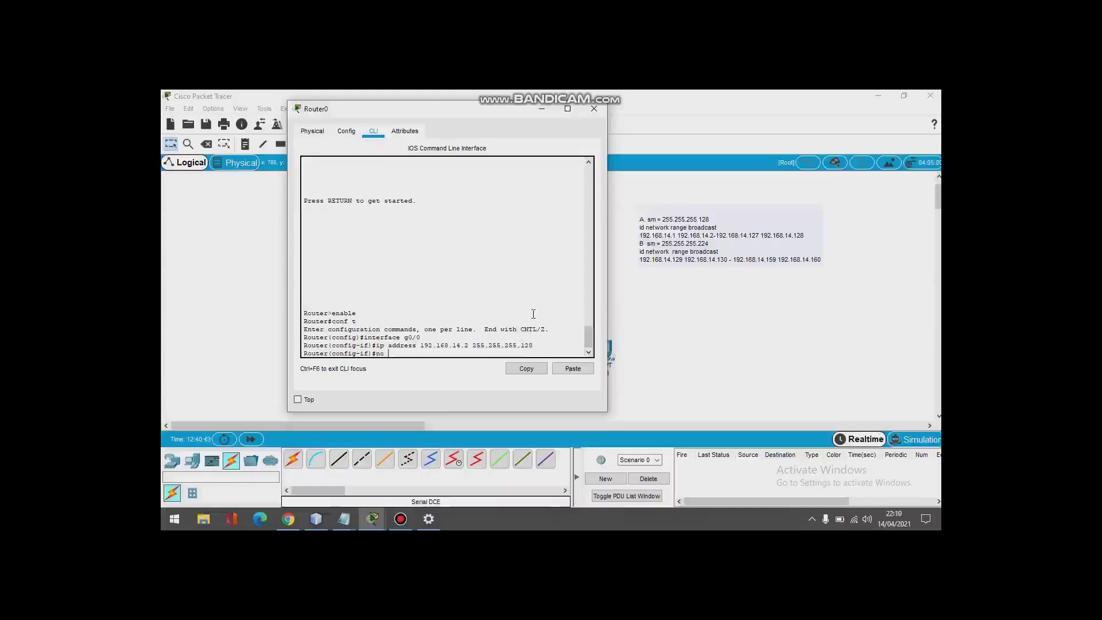
pyautogui.press('Return')
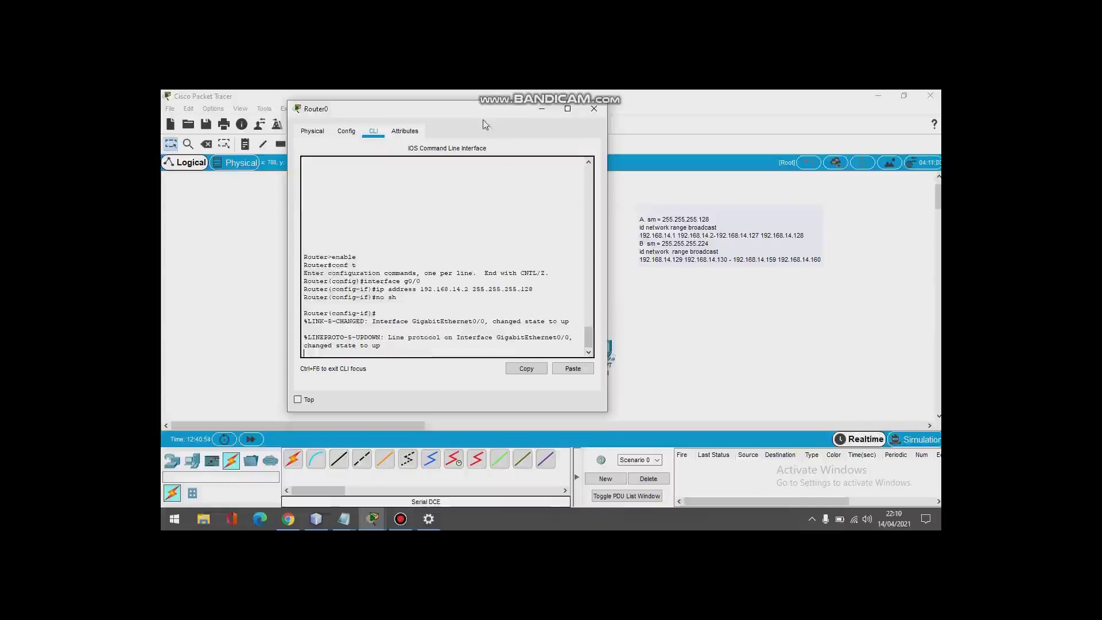
pyautogui.press('Return')
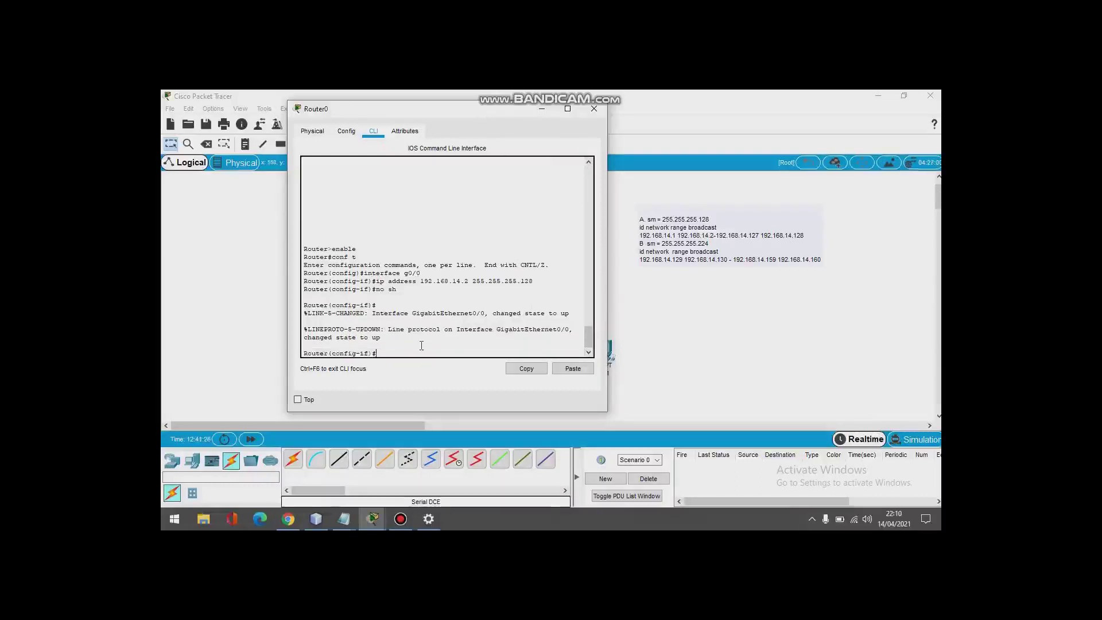
# Step: On Router0, create DHCP pool 'router' with network 192.168.14.1 255.255.255.128 and a default-router entry
pyautogui.write('ip dhcp')
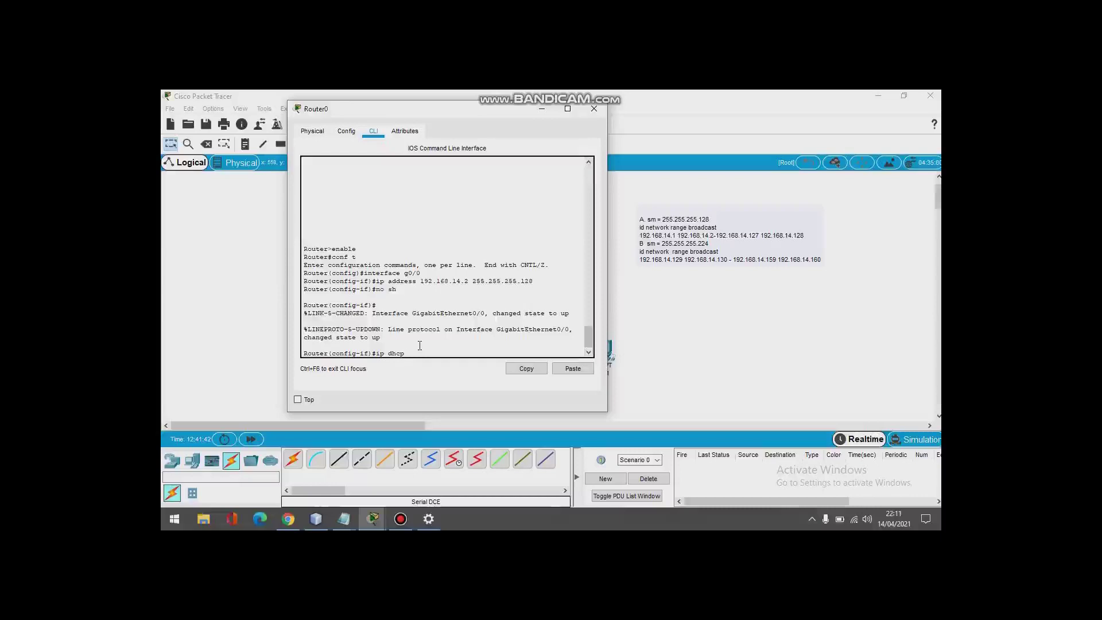
pyautogui.write('pool router')
pyautogui.press('Return')
pyautogui.write('net')
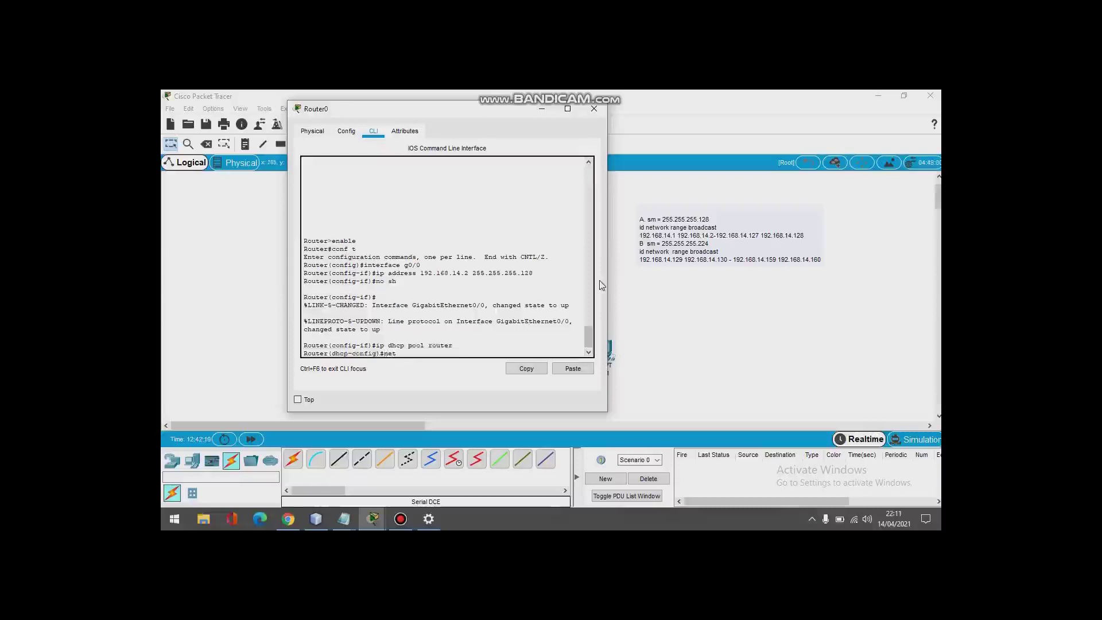
pyautogui.write('work ip address 192')
pyautogui.write('.168.14.1')
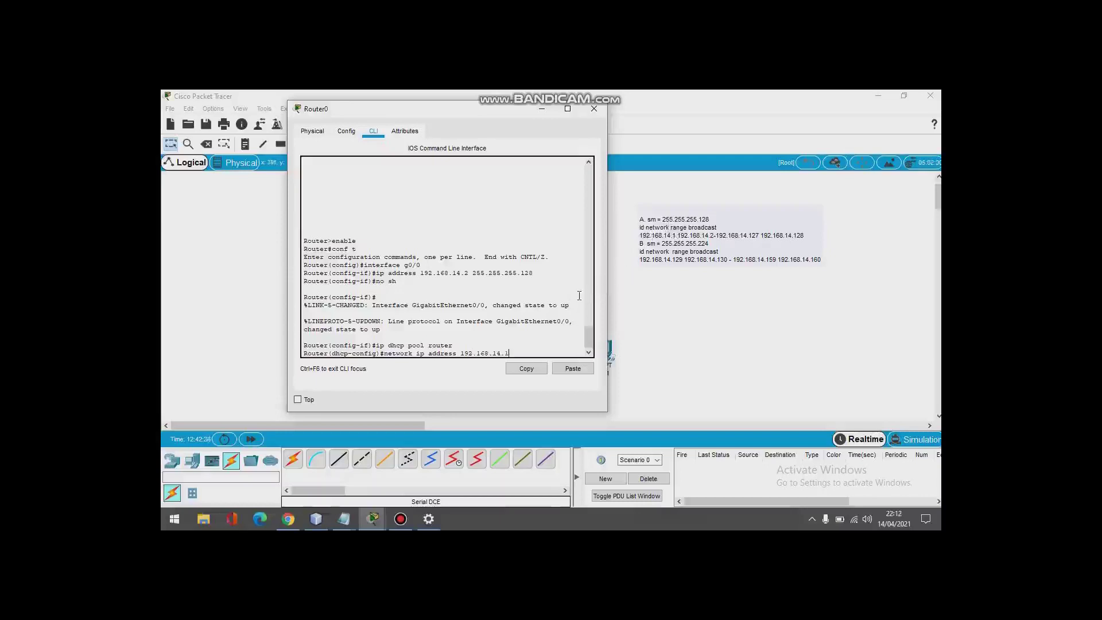
pyautogui.write(' 15')
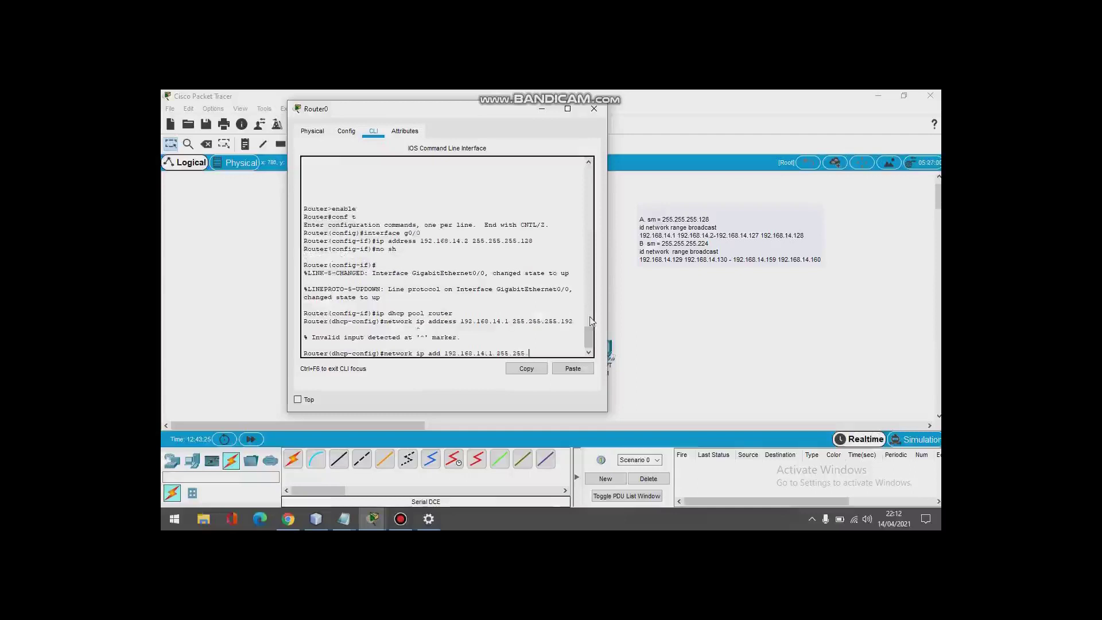
pyautogui.write('255.128')
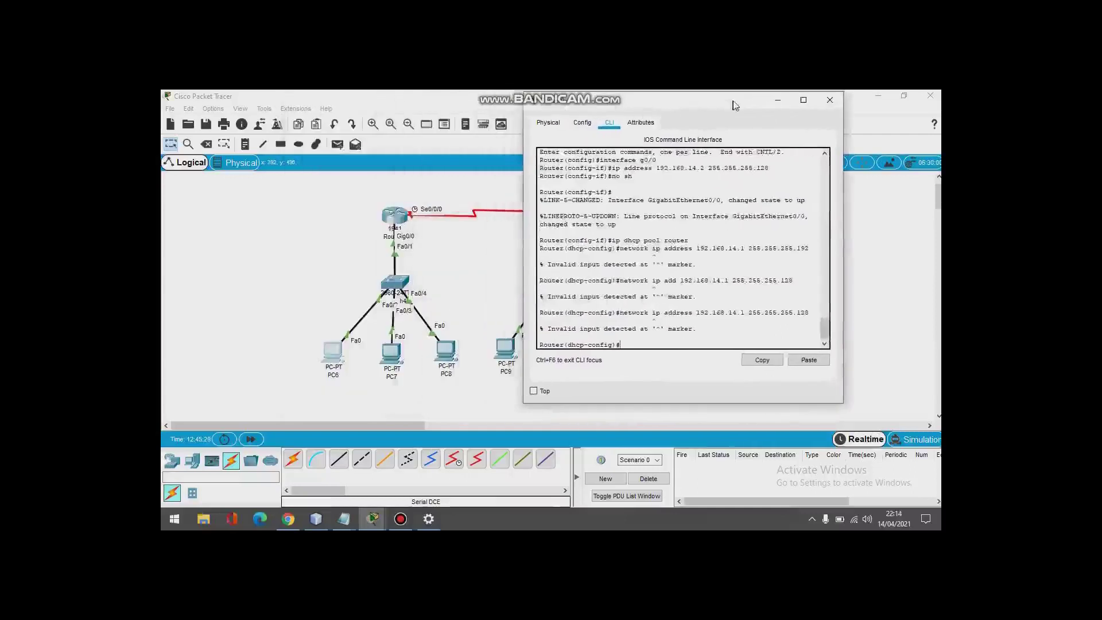
pyautogui.press('Return')
pyautogui.write('ip dhcp pool router')
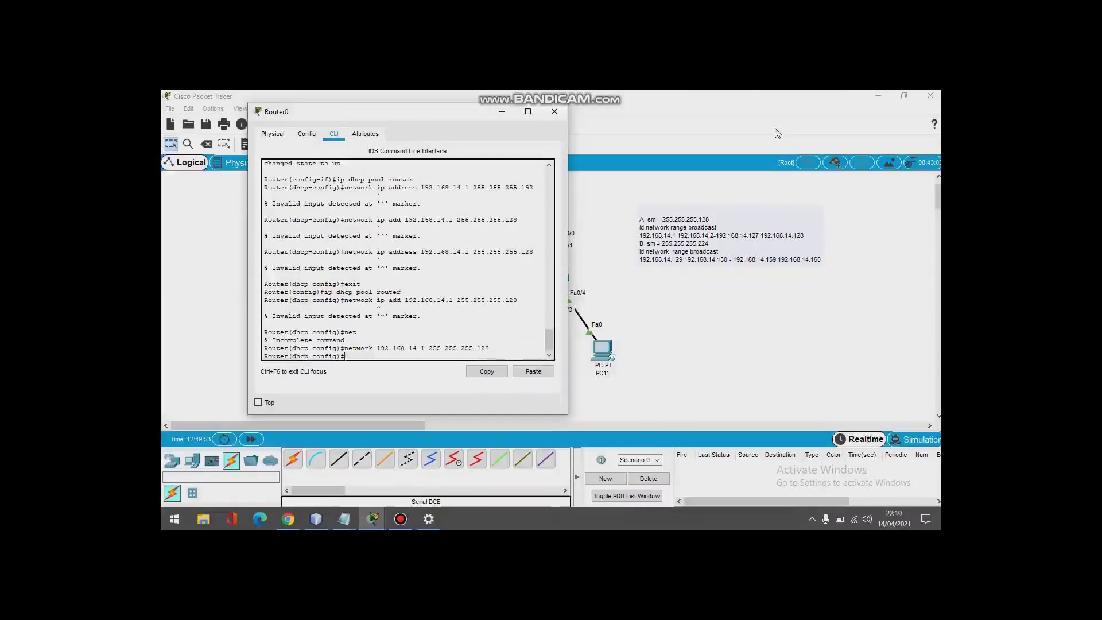
pyautogui.write('default router')
pyautogui.press('Return')
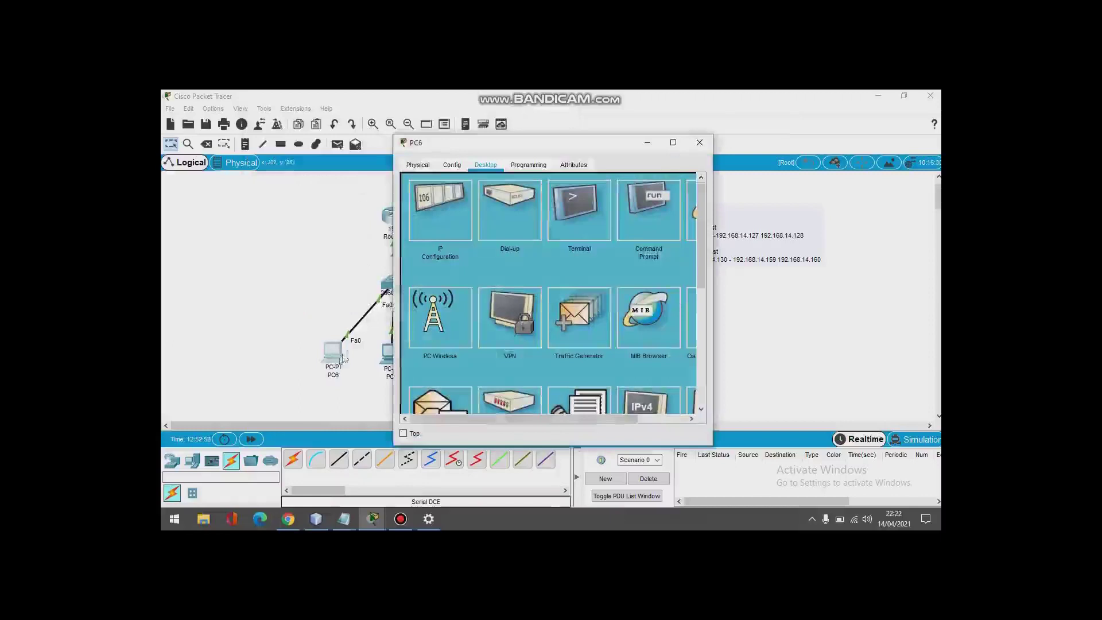
# Step: Switch PC6 and PC7 to DHCP addressing in their IP Configuration
pyautogui.click(452, 246)
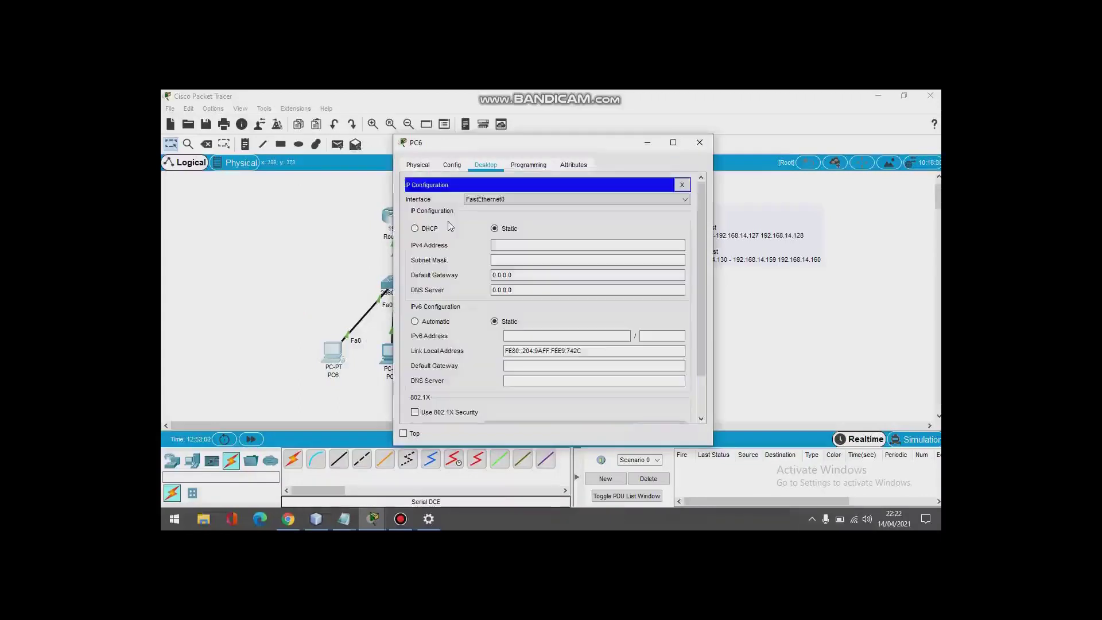
pyautogui.click(432, 229)
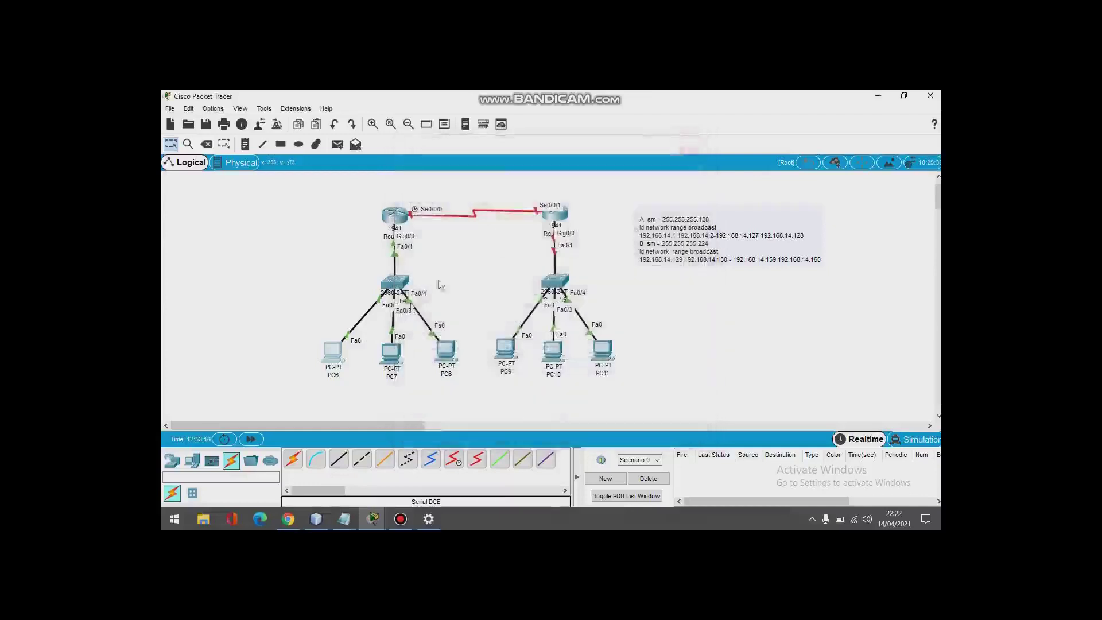
pyautogui.click(388, 353)
pyautogui.click(452, 164)
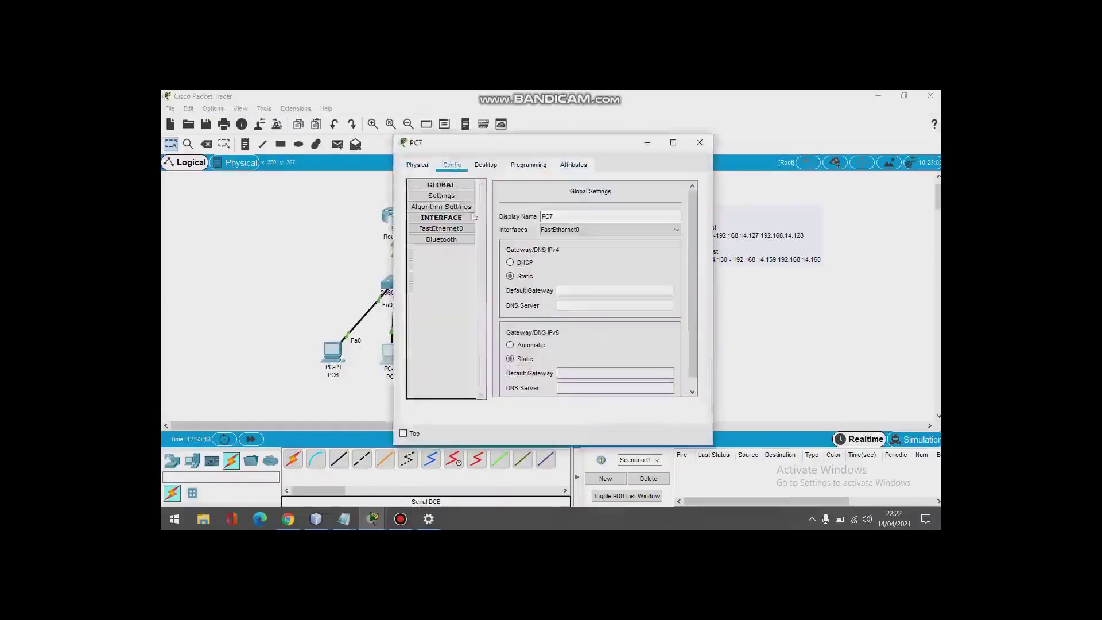
pyautogui.click(486, 164)
pyautogui.click(446, 213)
pyautogui.click(430, 230)
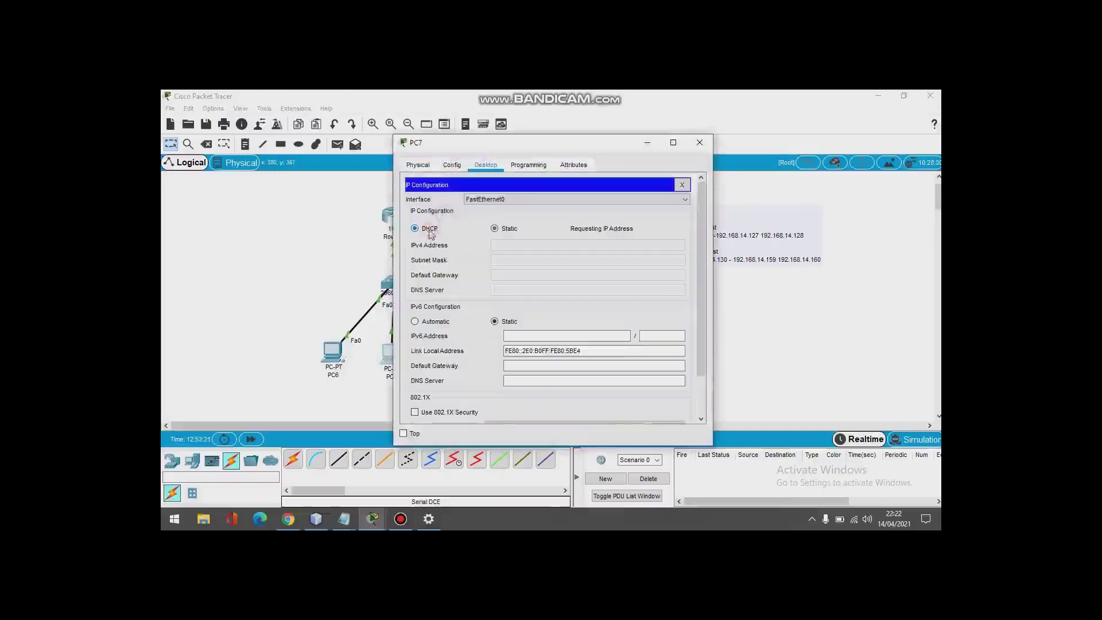
pyautogui.click(693, 146)
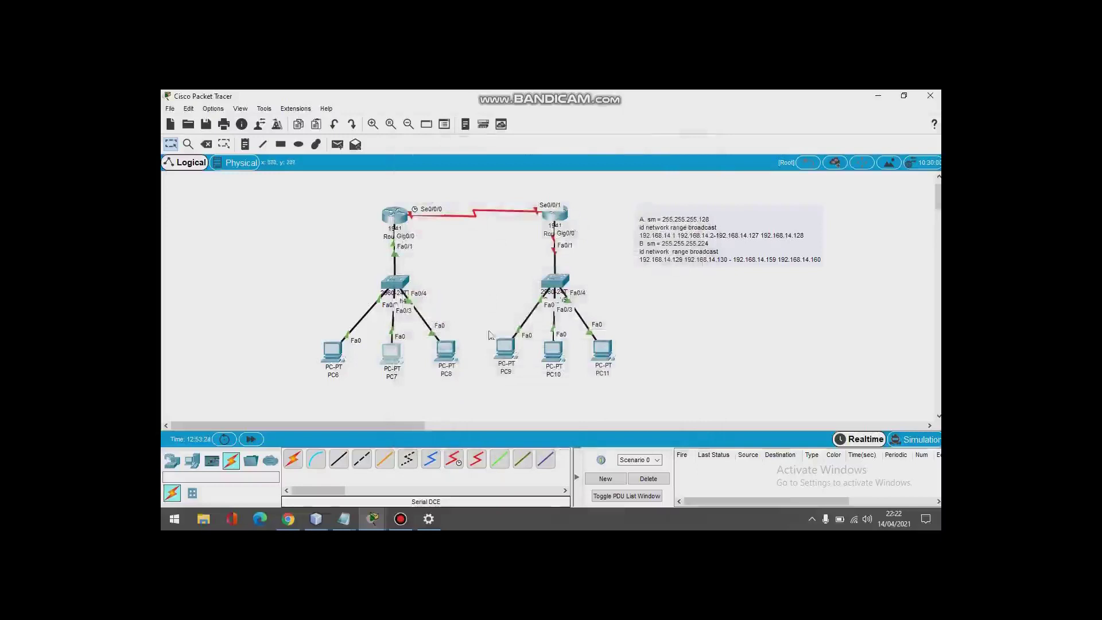
# Step: Switch PC8 to DHCP, receiving a 192.168.14 address with gateway 192.168.14.2
pyautogui.click(449, 358)
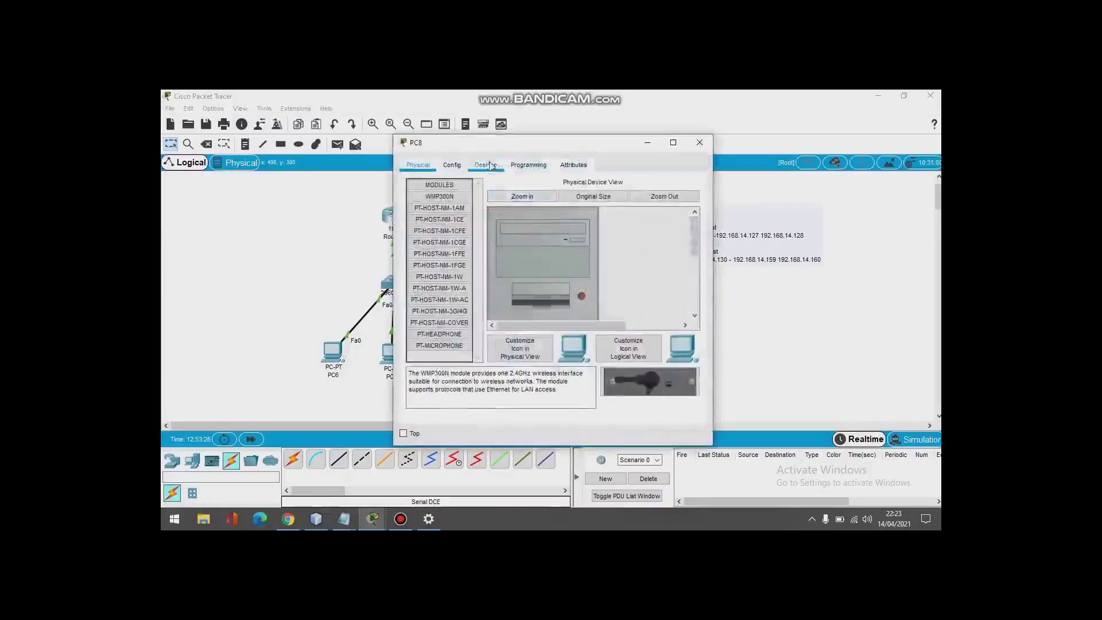
pyautogui.click(485, 164)
pyautogui.click(456, 206)
pyautogui.click(414, 228)
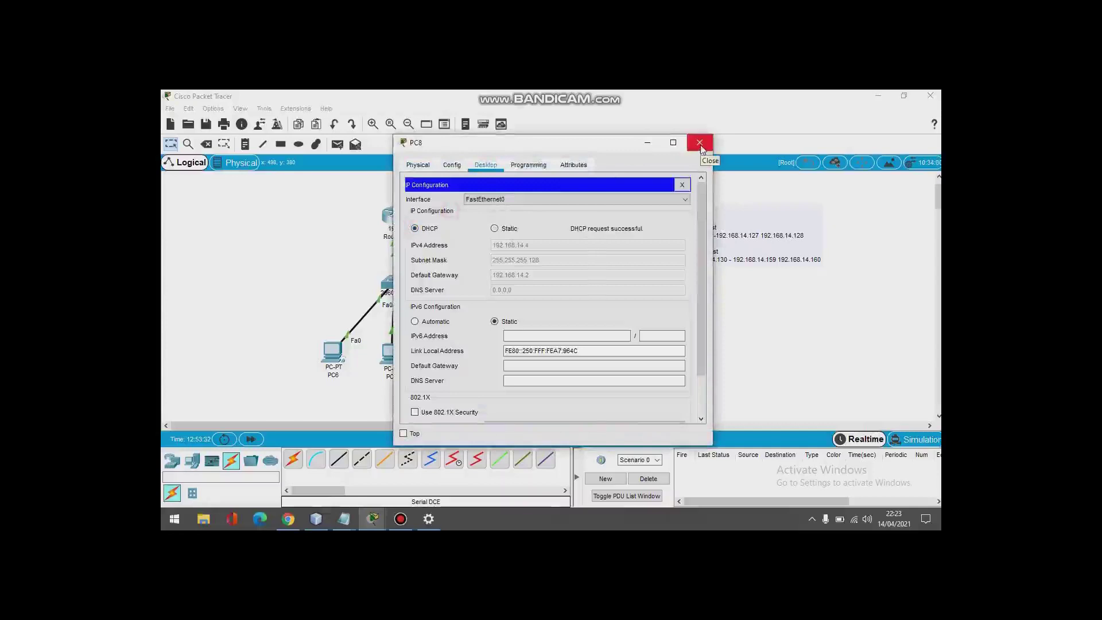
pyautogui.click(700, 145)
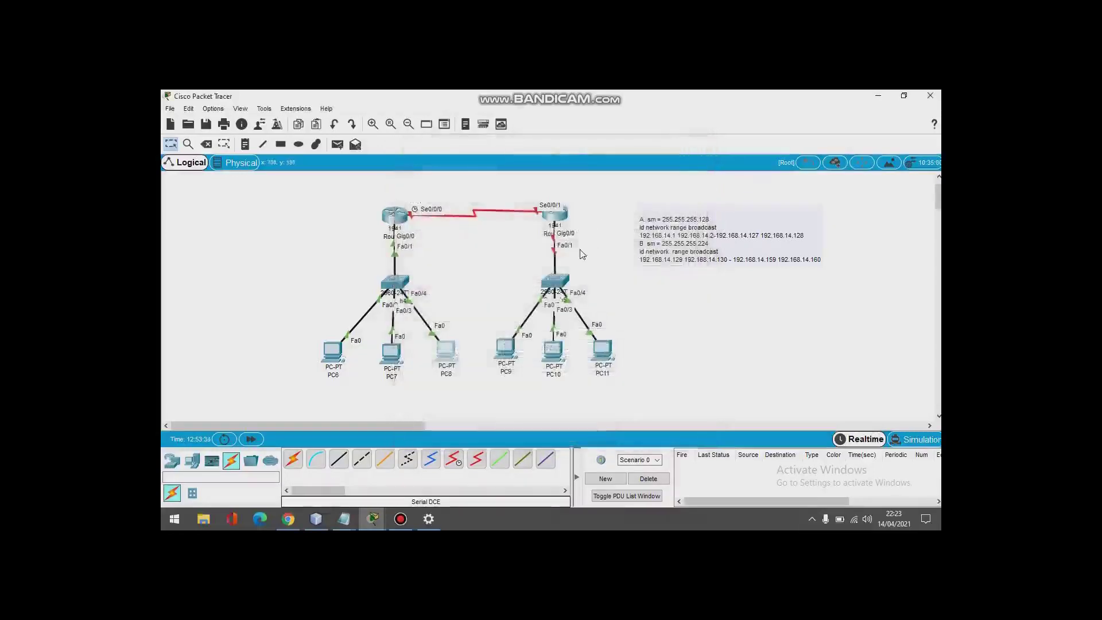
# Step: In Router1's CLI, enter configuration and set g0/0 to 192.168.14.130 255.255.255.224, up
pyautogui.click(554, 223)
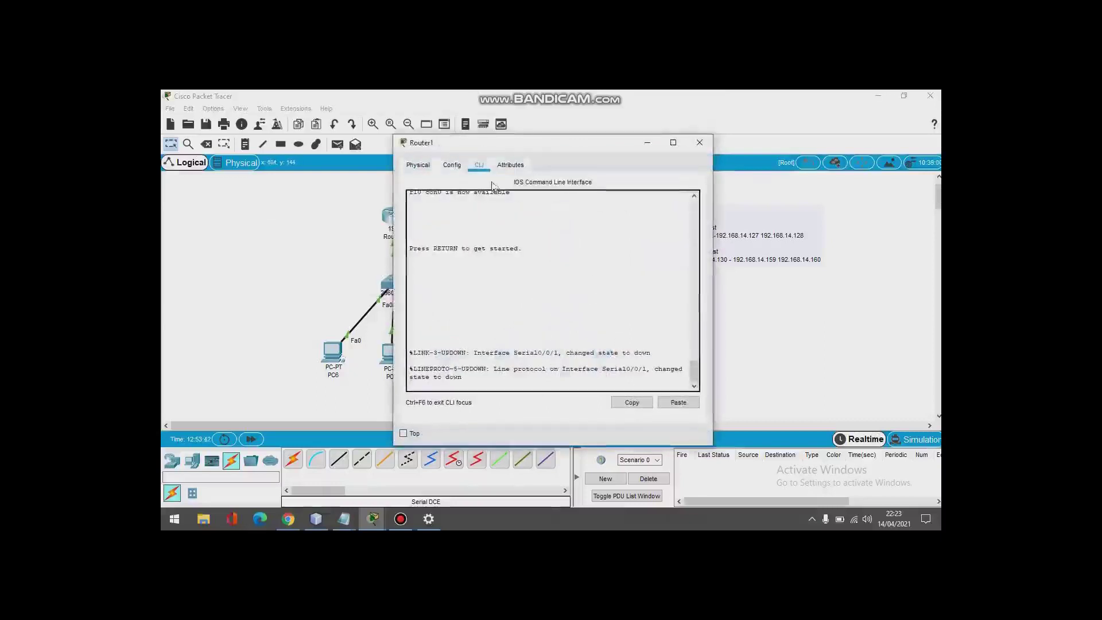
pyautogui.press('Return')
pyautogui.moveTo(547, 149); pyautogui.dragTo(431, 121)
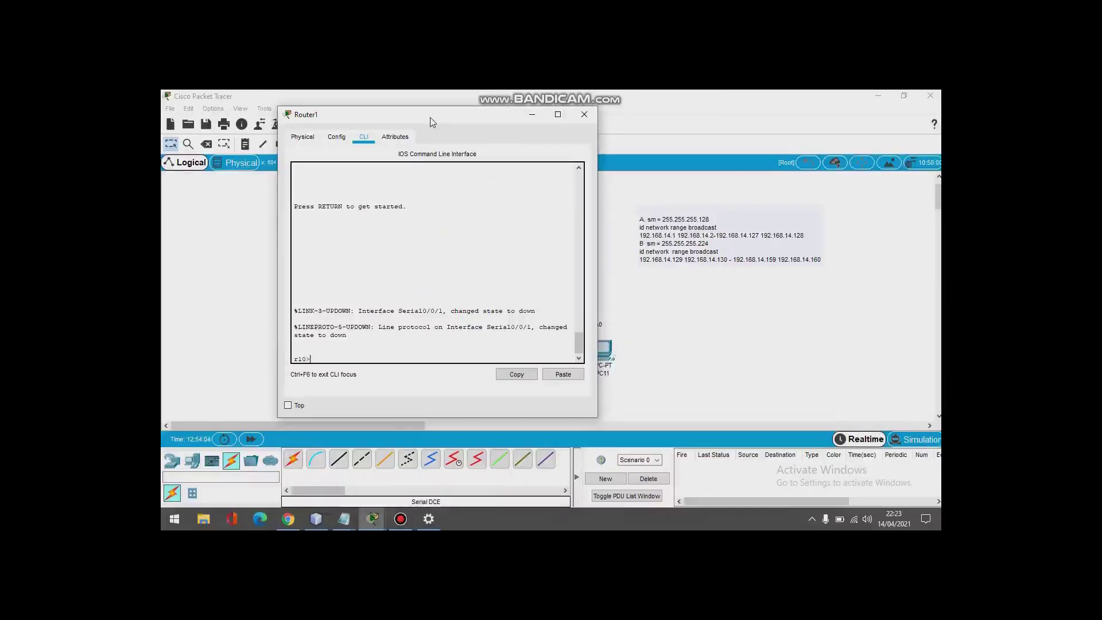
pyautogui.write('enable')
pyautogui.press('Return')
pyautogui.write('conf t')
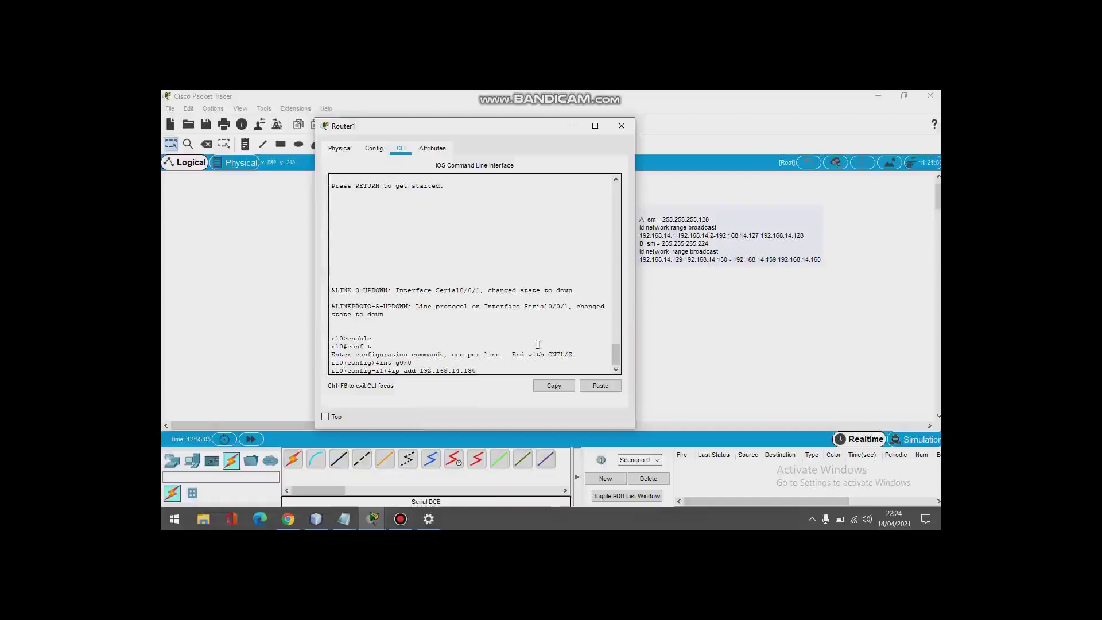
pyautogui.write('255.255.255.224')
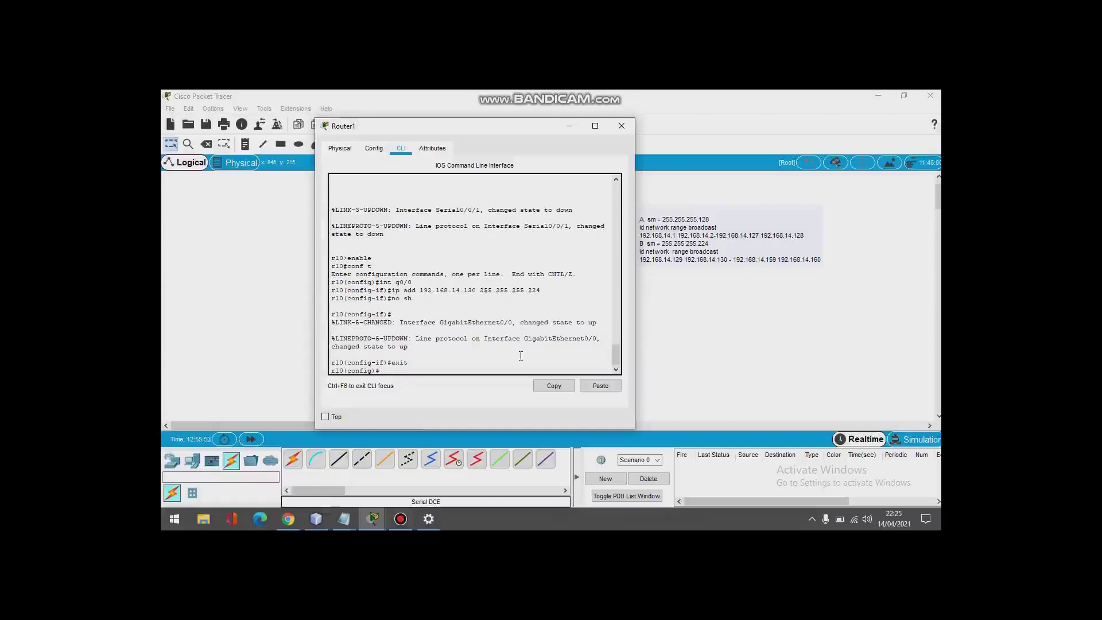
# Step: Create Router1's DHCP pool 'router' for 192.168.14.129 255.255.255.224 with default-router 192.168.14.130
pyautogui.write('dhcp pool router')
pyautogui.press('Return')
pyautogui.write('network 192')
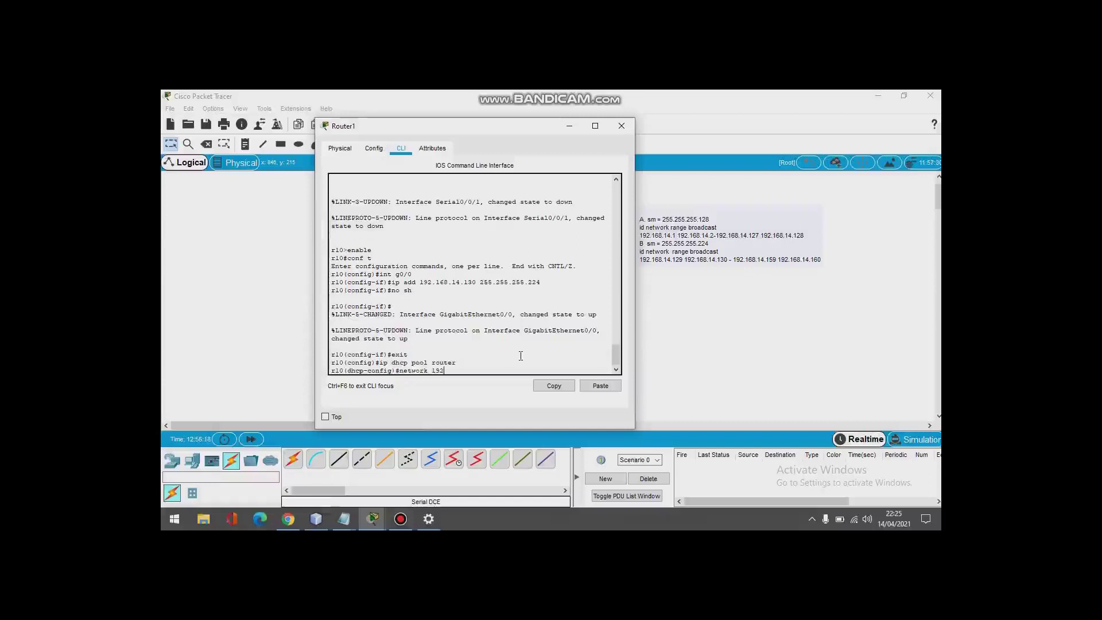
pyautogui.write('.168.14.129 255.255.255.224')
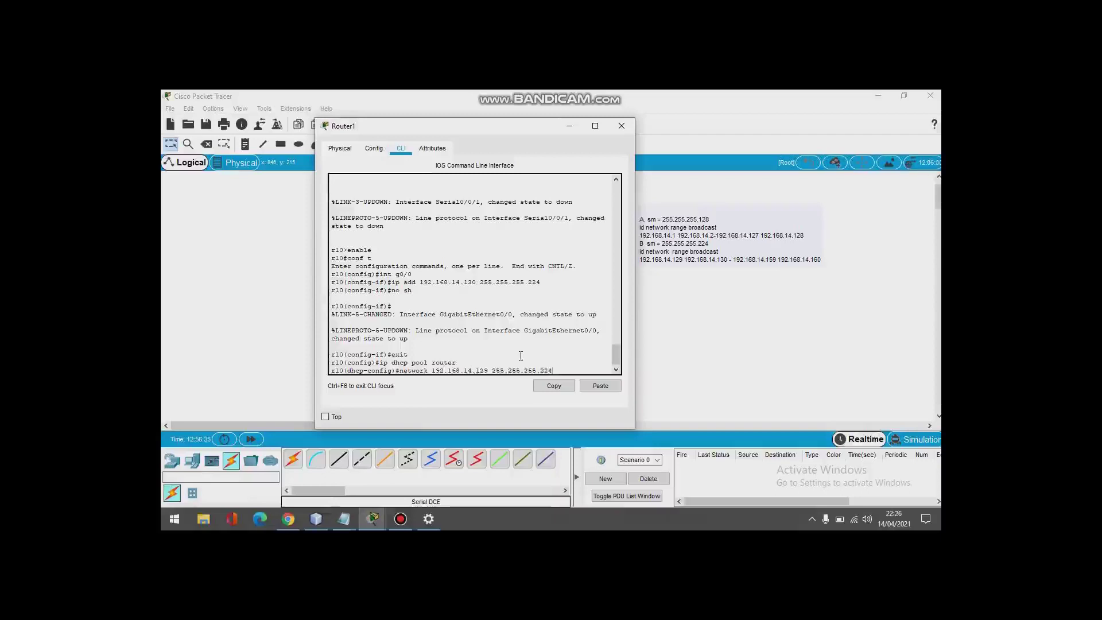
pyautogui.press('Return')
pyautogui.write('default-router 192.168.14.130')
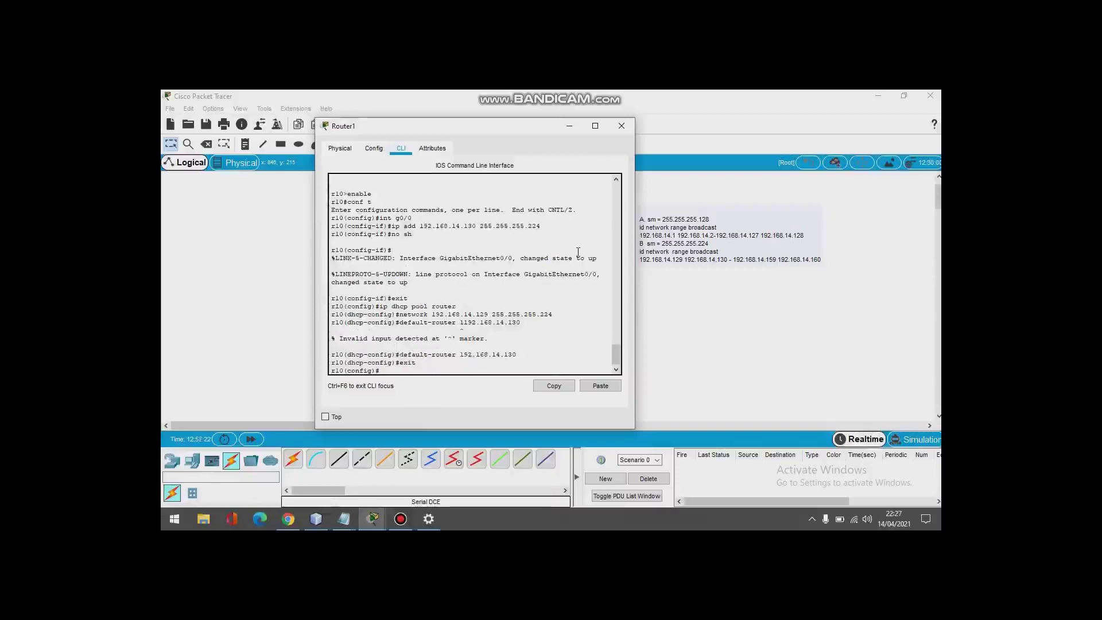
pyautogui.click(621, 126)
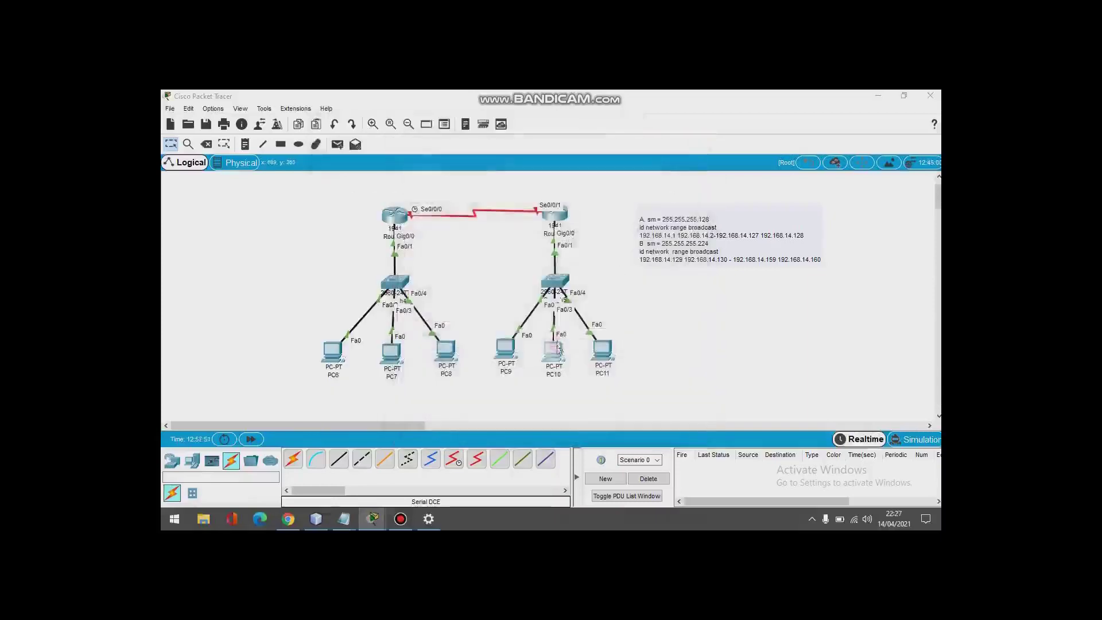
pyautogui.click(553, 350)
# Step: Switch PC10 and PC11 to DHCP; PC10 receives 192.168.14.131 with gateway 192.168.14.130
pyautogui.click(494, 167)
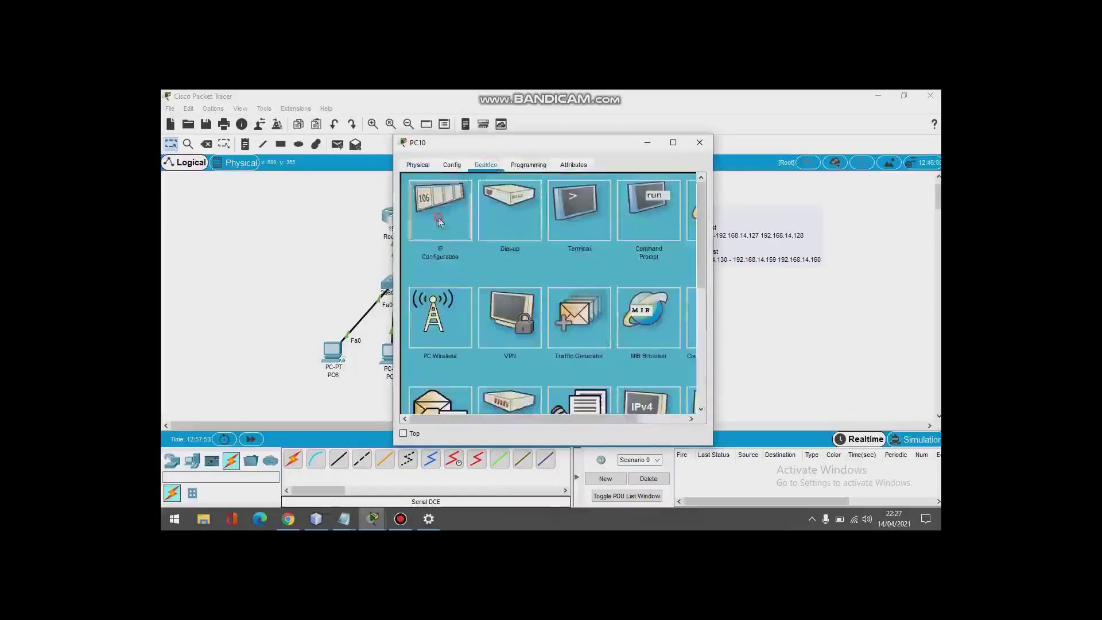
pyautogui.click(438, 216)
pyautogui.click(415, 229)
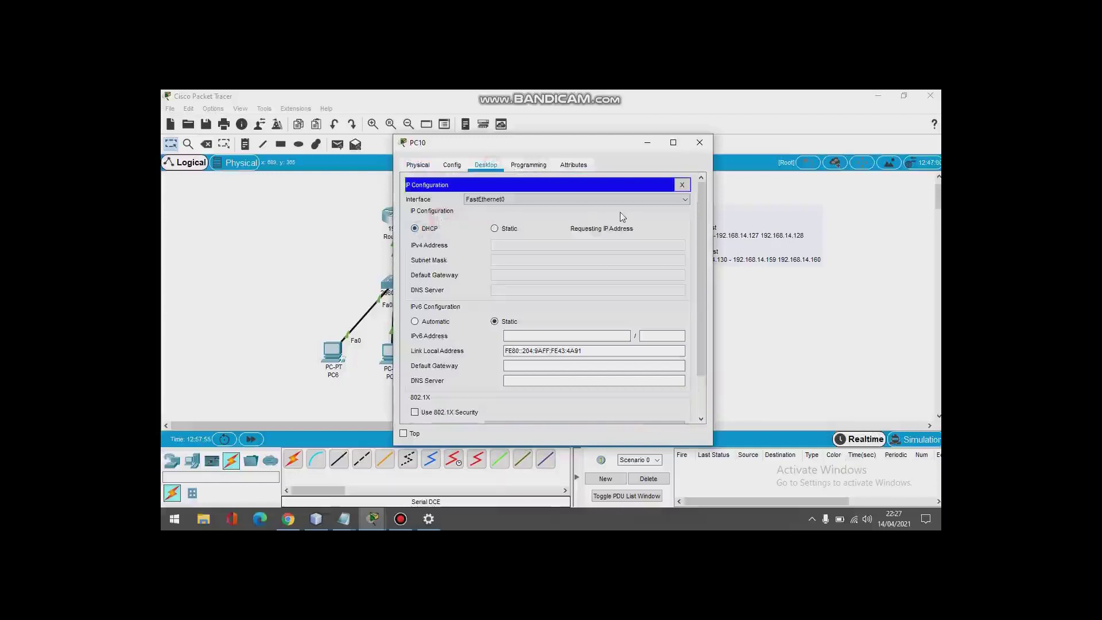
pyautogui.click(694, 144)
pyautogui.click(602, 353)
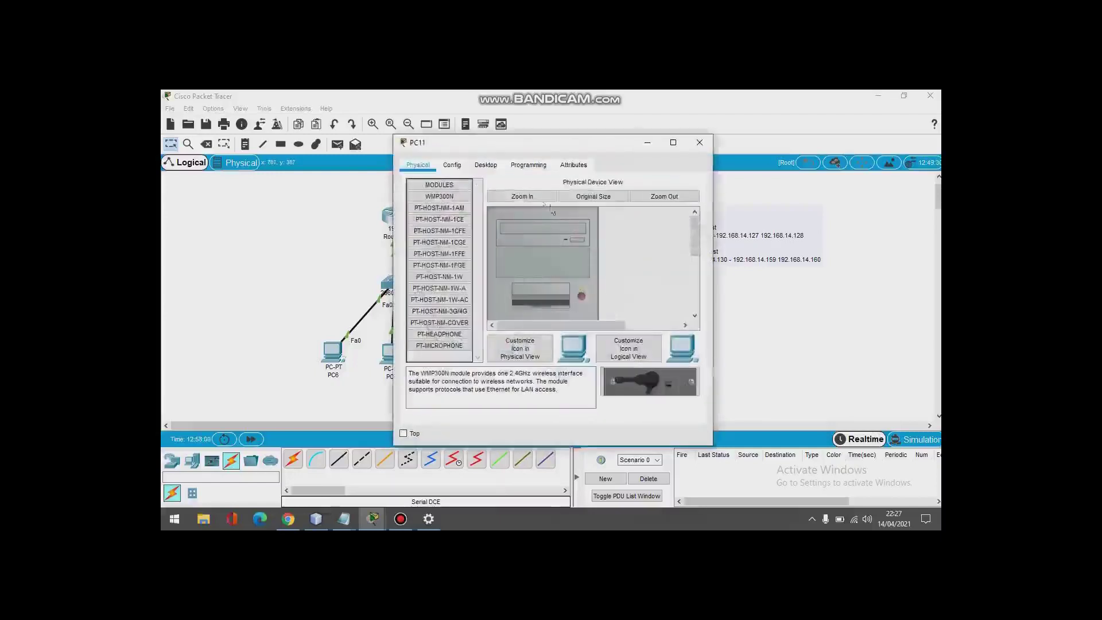
pyautogui.click(487, 165)
pyautogui.click(450, 196)
pyautogui.click(421, 228)
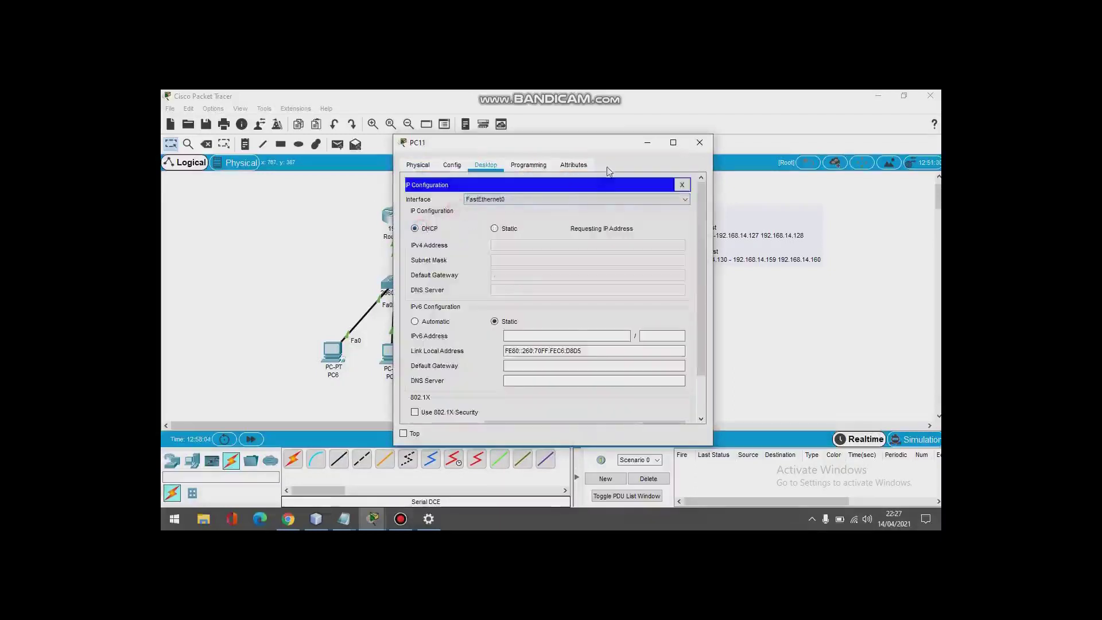
pyautogui.click(700, 142)
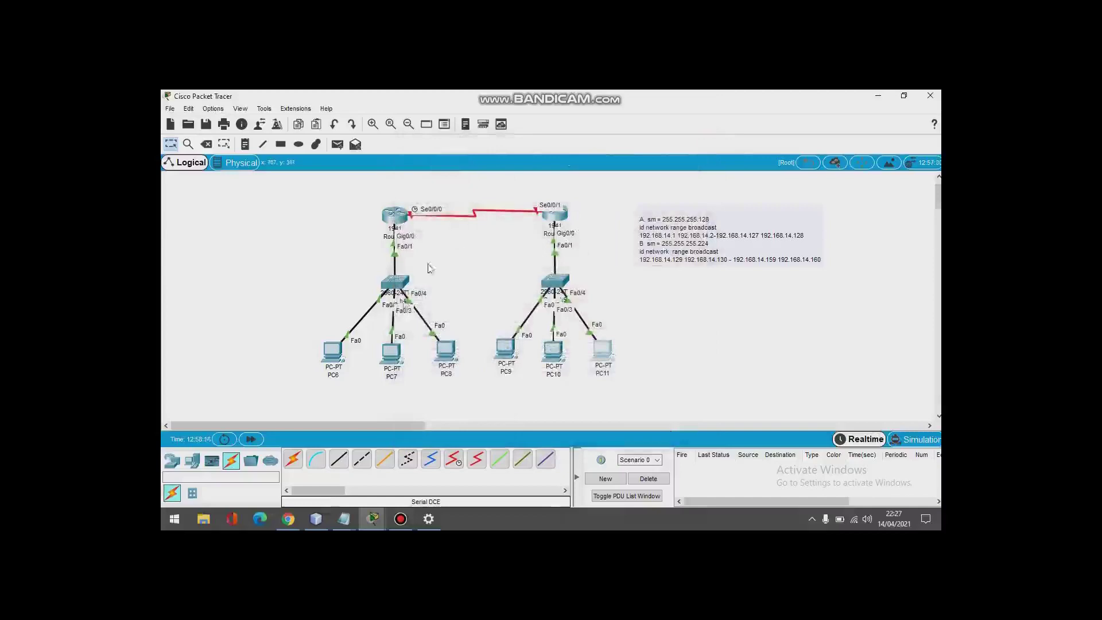
# Step: Enter configuration of serial interface se0/0/0 in Router0's CLI, then close its window
pyautogui.click(395, 217)
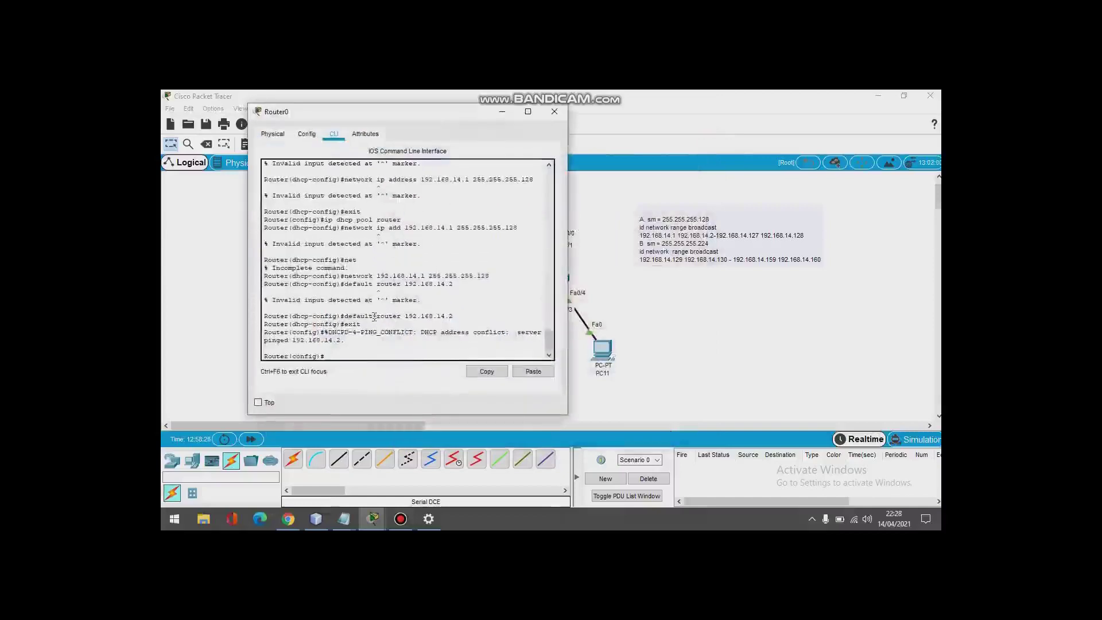
pyautogui.moveTo(390, 111); pyautogui.dragTo(672, 104)
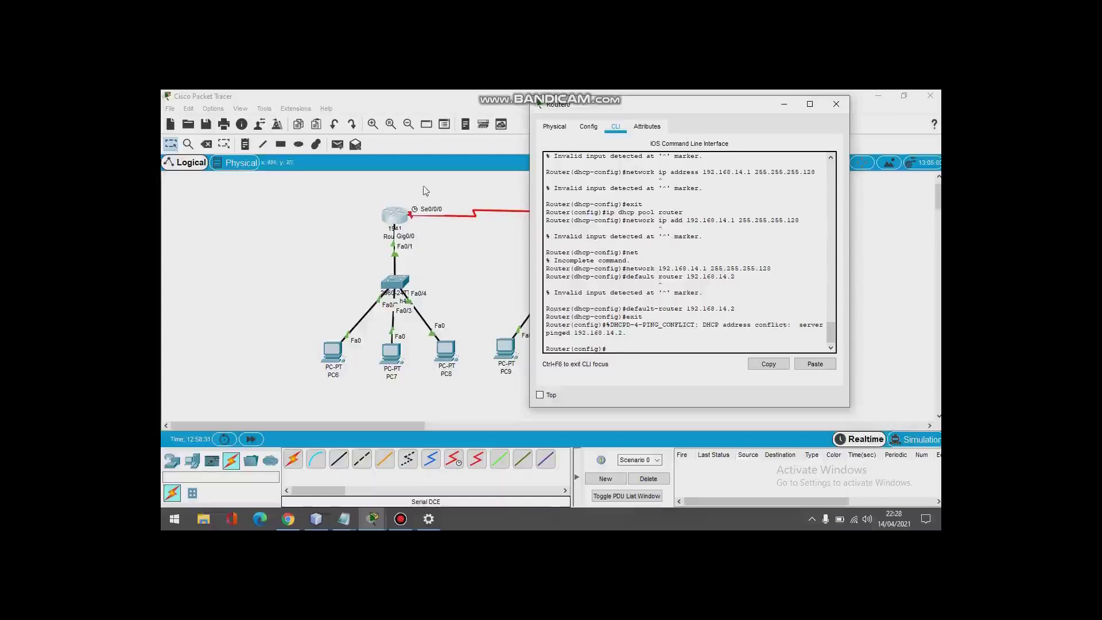
pyautogui.write('interface s')
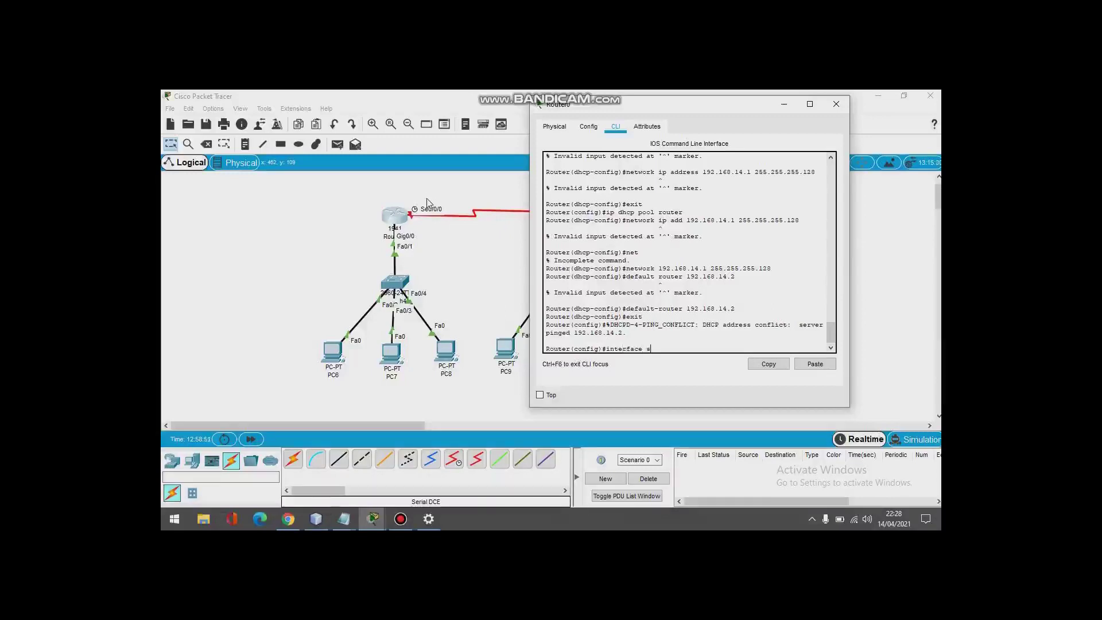
pyautogui.write('e0/0/0')
pyautogui.press('Return')
pyautogui.click(783, 104)
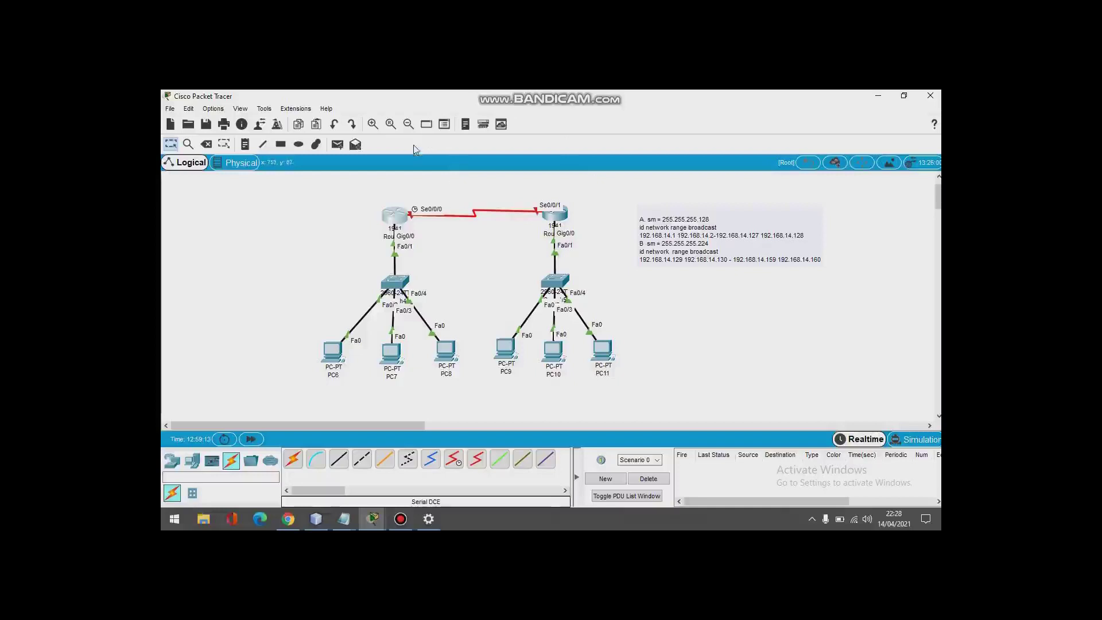
# Step: Label the serial link 4.4.4.0/30 and give Router0's Se0/0/0 4.4.4.1 255.255.255.252
pyautogui.click(245, 144)
pyautogui.click(446, 189)
pyautogui.write('4.4.4')
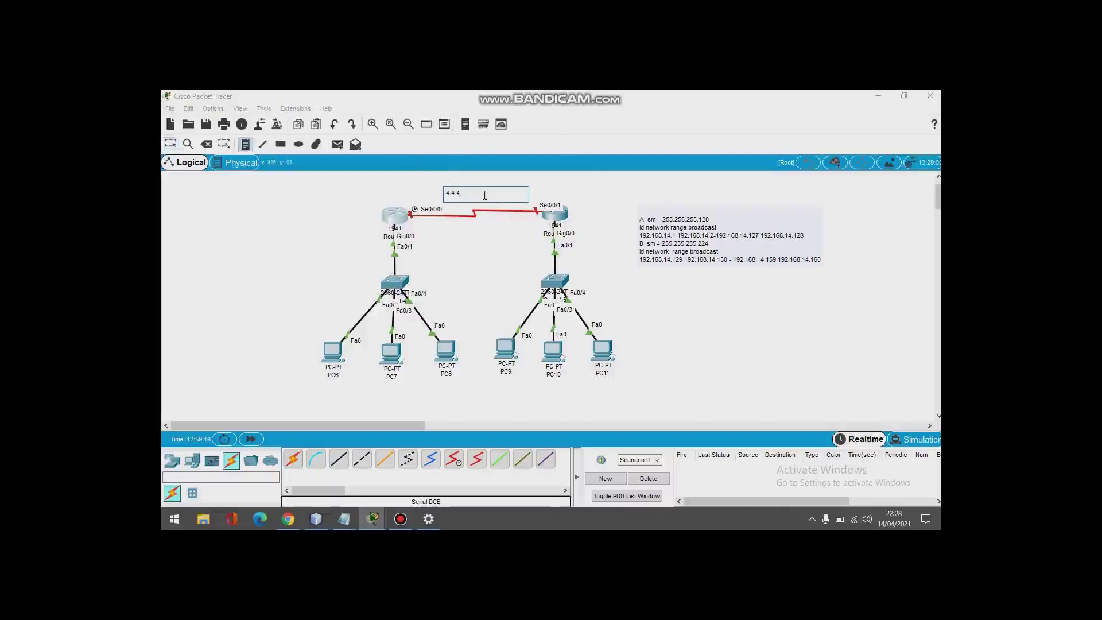
pyautogui.write('.1')
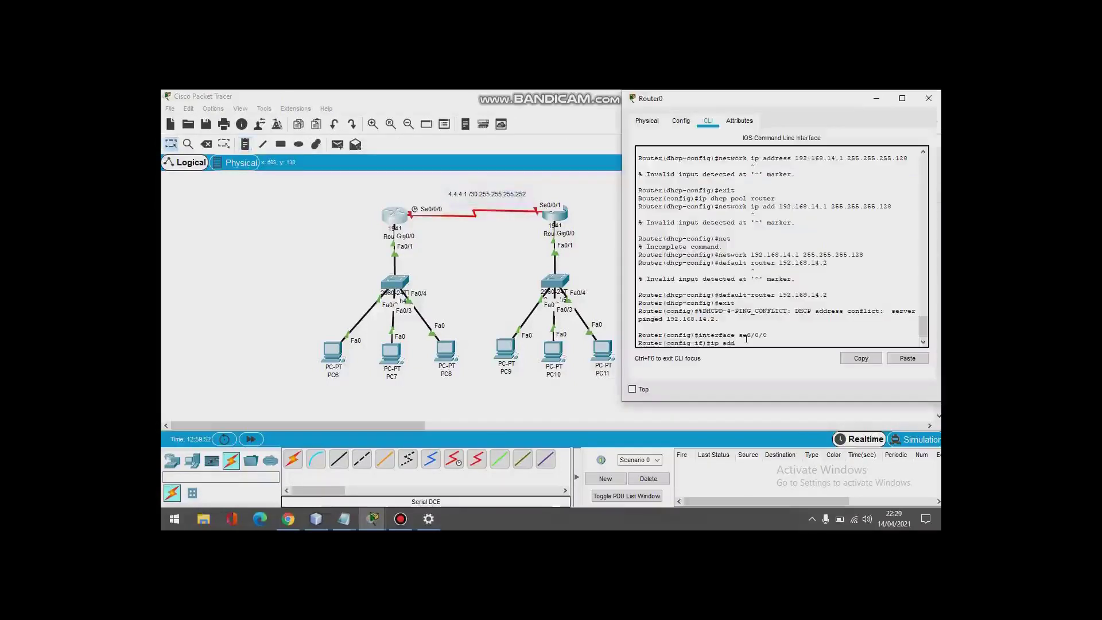
pyautogui.write('4.4.41')
pyautogui.doubleClick(468, 194)
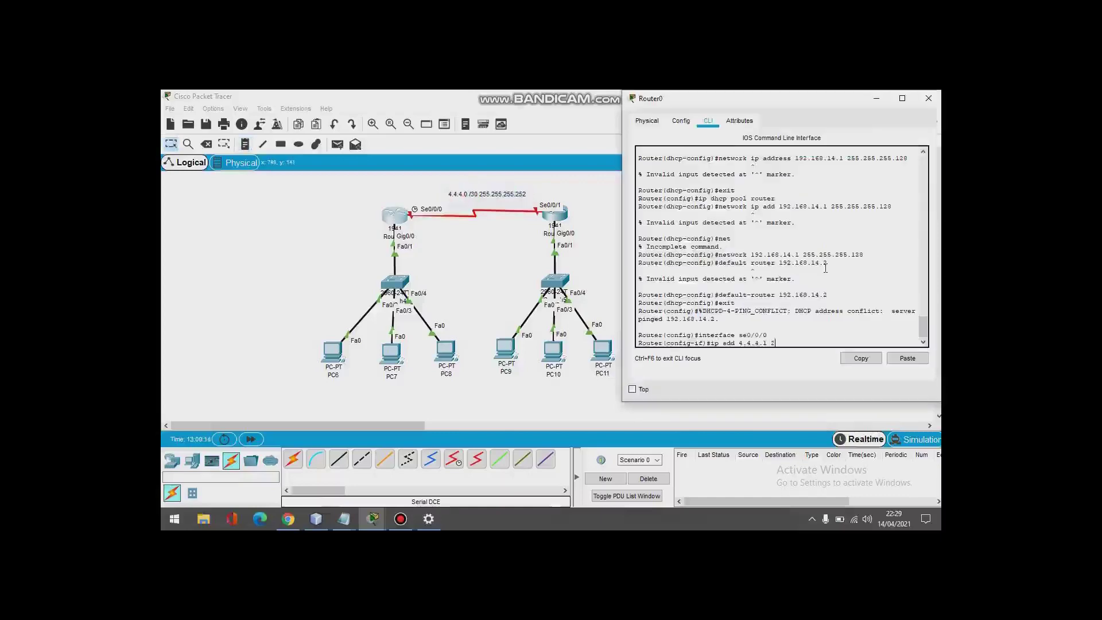
pyautogui.write('55.255')
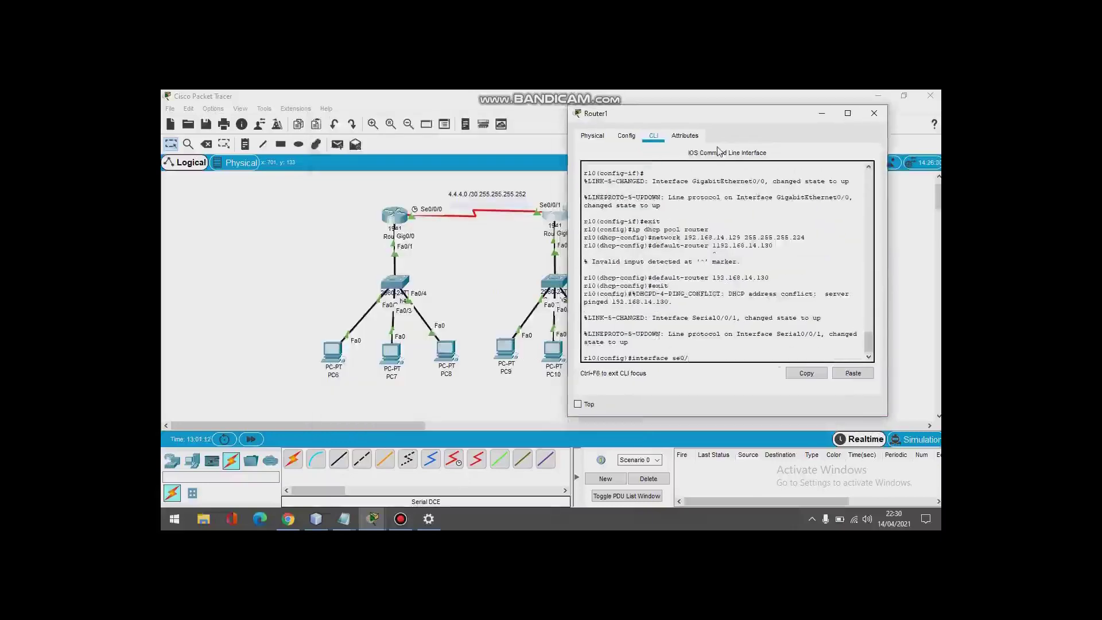
# Step: Configure Router1's Se0/0/1 with 4.4.4.2 255.255.255.252 and exit interface mode
pyautogui.write('0/')
pyautogui.write('1')
pyautogui.press('Return')
pyautogui.write('ip')
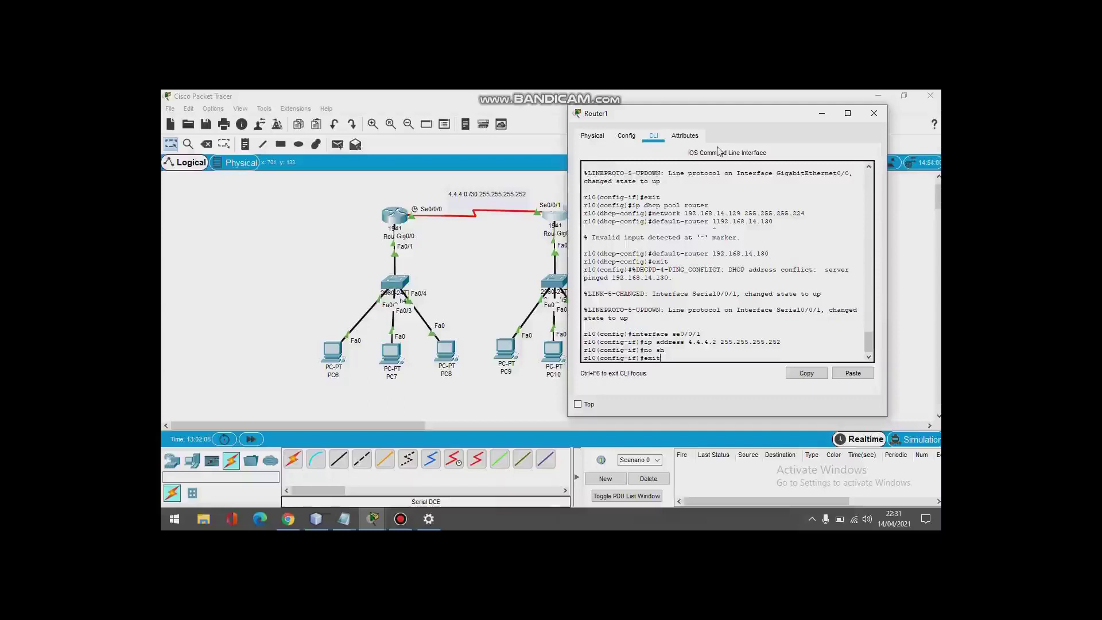
pyautogui.press('Return')
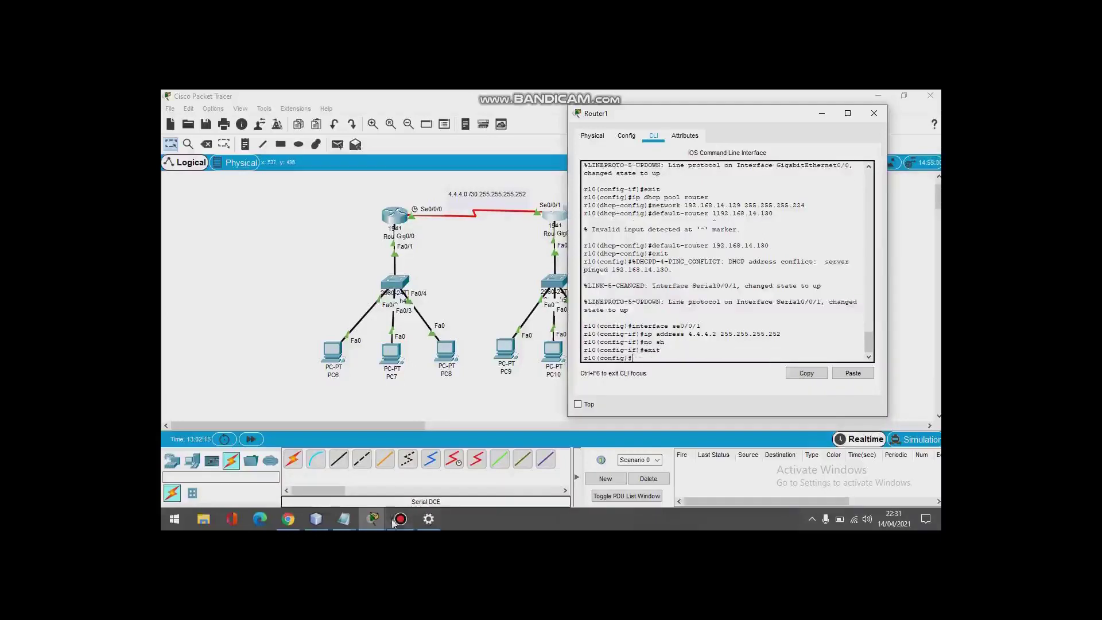
# Step: Exit interface mode on Router0 and add a static route to 192.168.14.128 via 4.4.4.2
pyautogui.moveTo(378, 525)
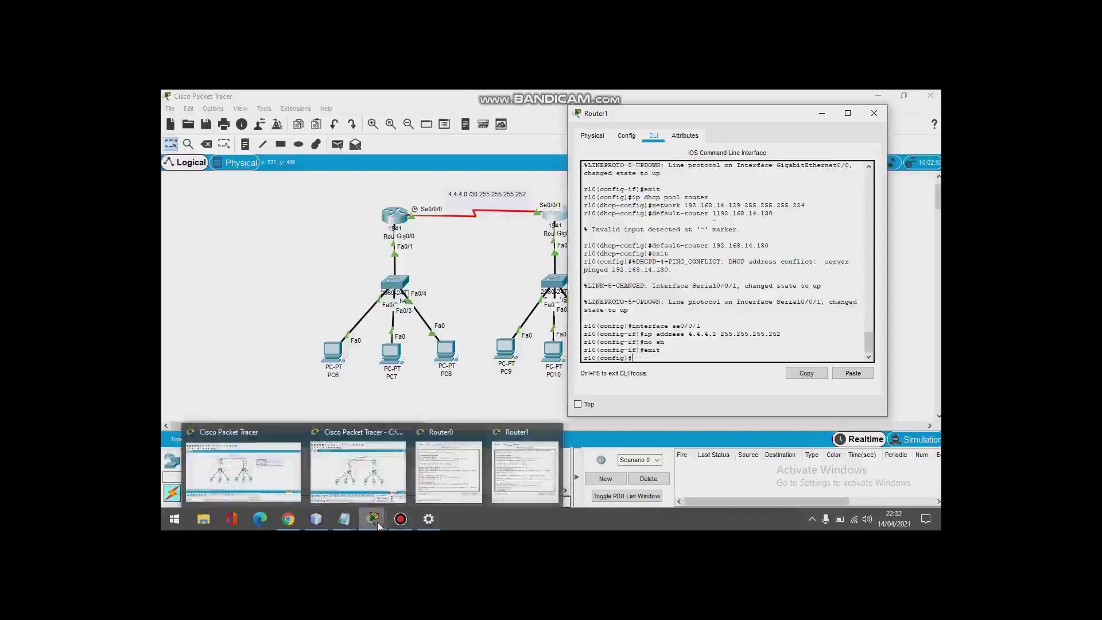
pyautogui.click(293, 478)
pyautogui.write('i')
pyautogui.press('BackSpace')
pyautogui.write('exit')
pyautogui.press('Return')
pyautogui.write('ip route ip')
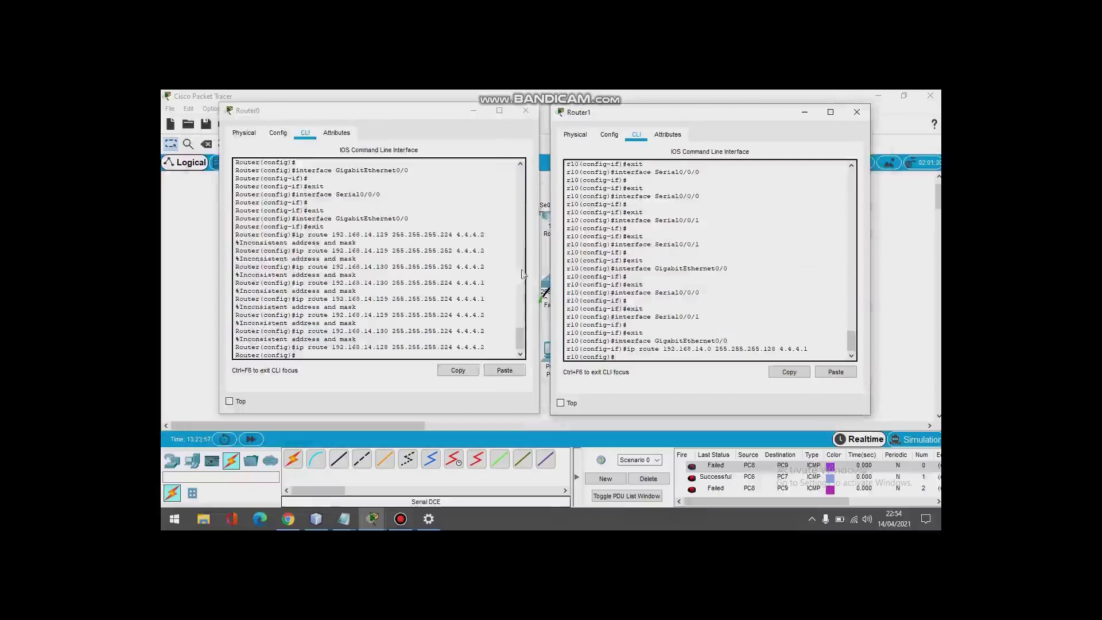
# Step: Review both routers' console output, then minimize the Router0 and Router1 windows
pyautogui.click(505, 315)
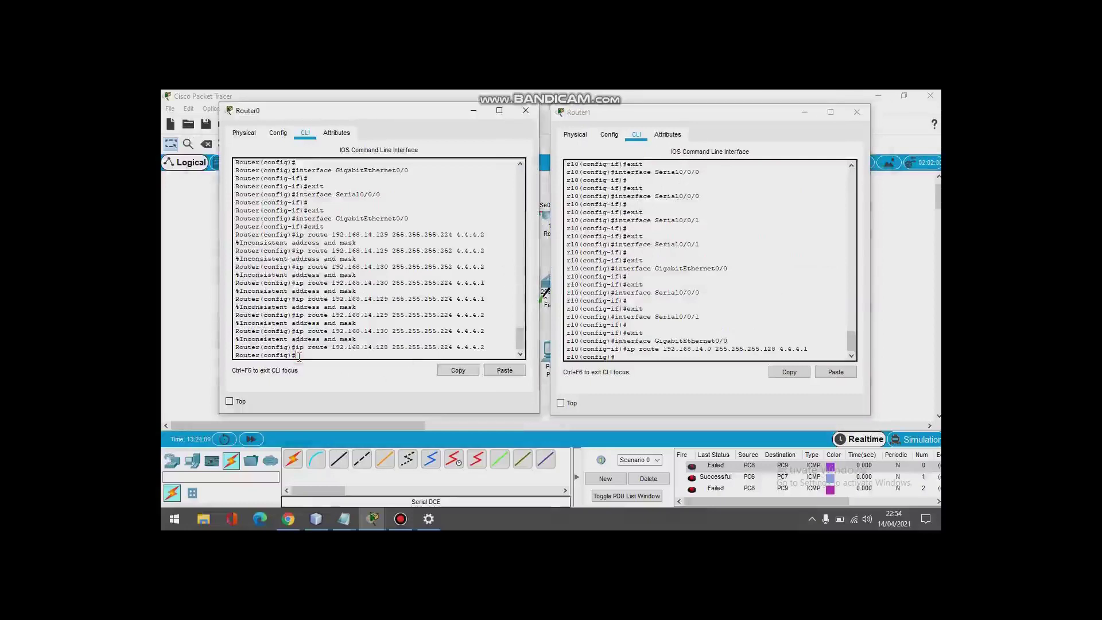
pyautogui.click(663, 347)
pyautogui.moveTo(664, 349); pyautogui.dragTo(738, 353)
pyautogui.click(739, 353)
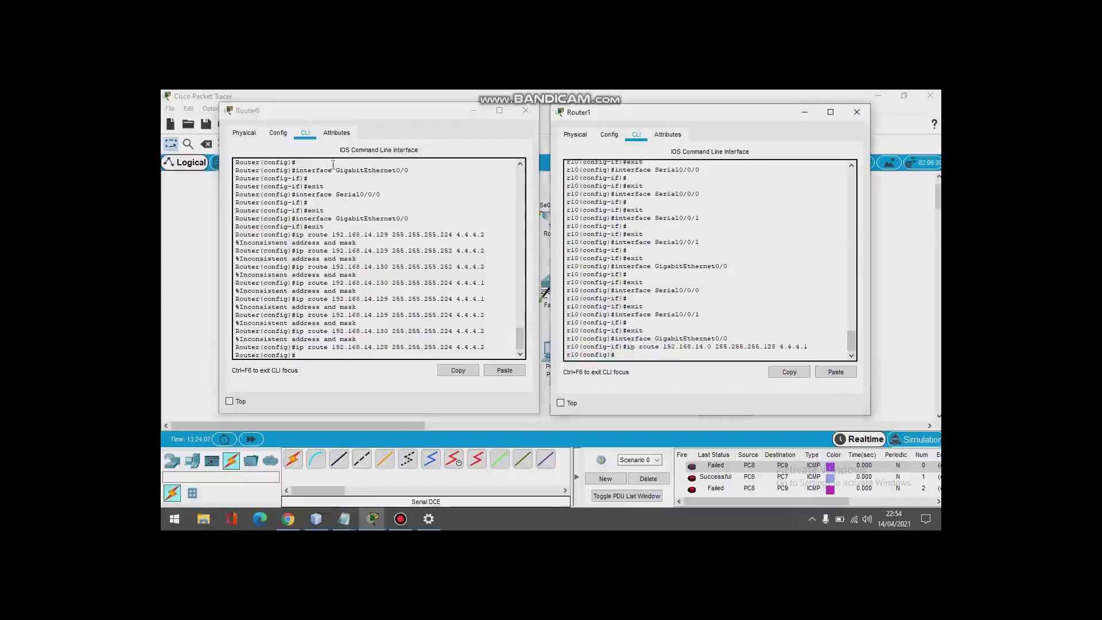
pyautogui.click(464, 112)
pyautogui.click(804, 112)
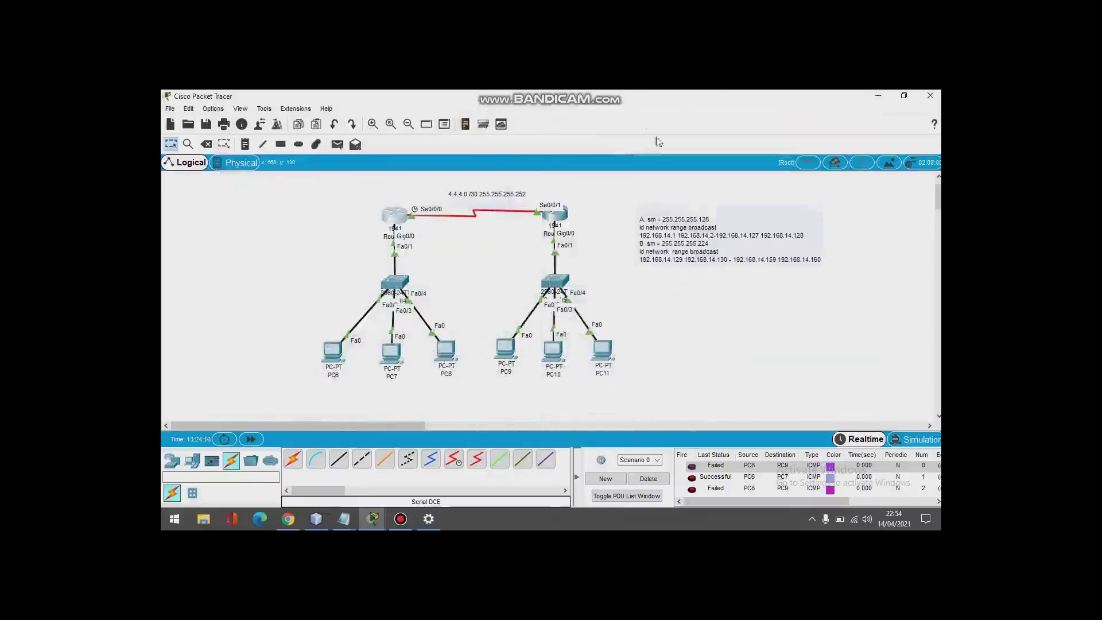
# Step: Clear the old PDUs and send a simple ping from PC8 to PC9
pyautogui.click(337, 144)
pyautogui.click(444, 350)
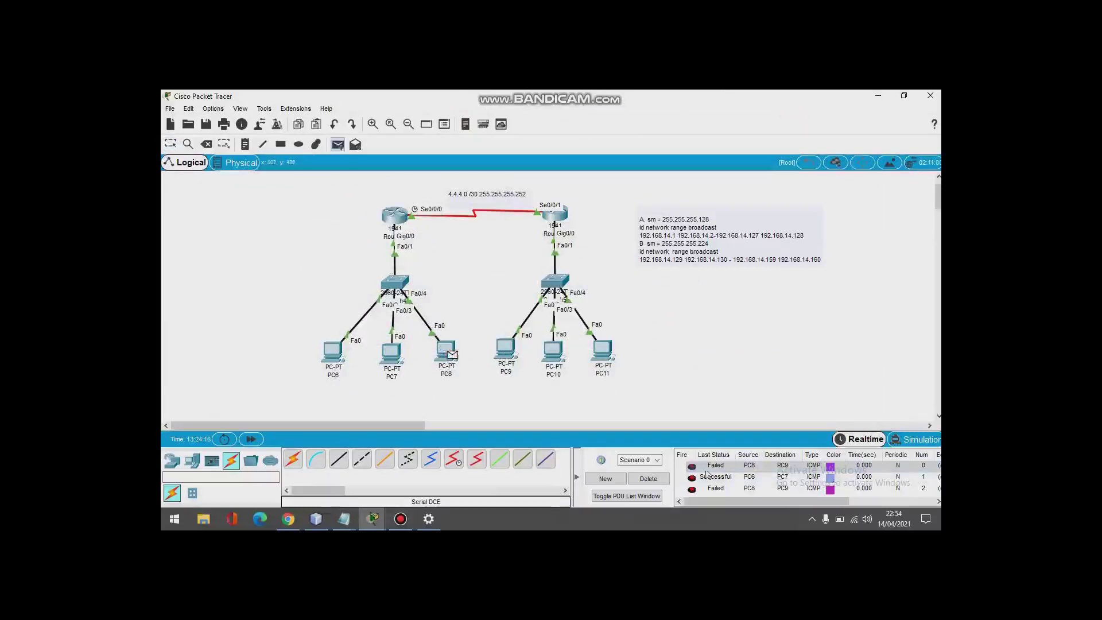
pyautogui.click(660, 480)
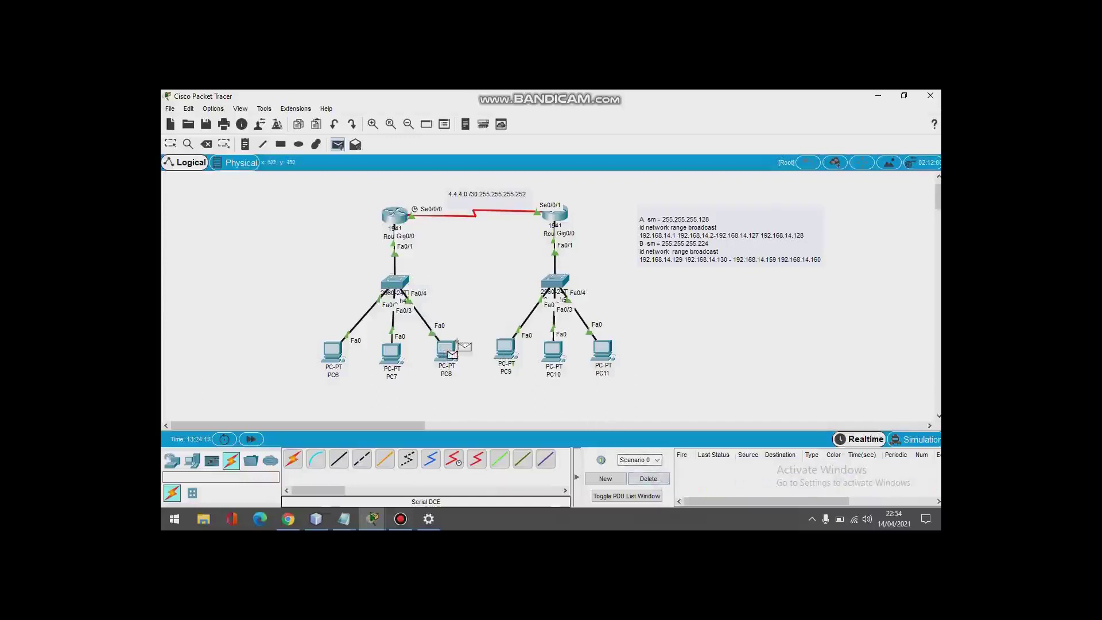
pyautogui.click(506, 350)
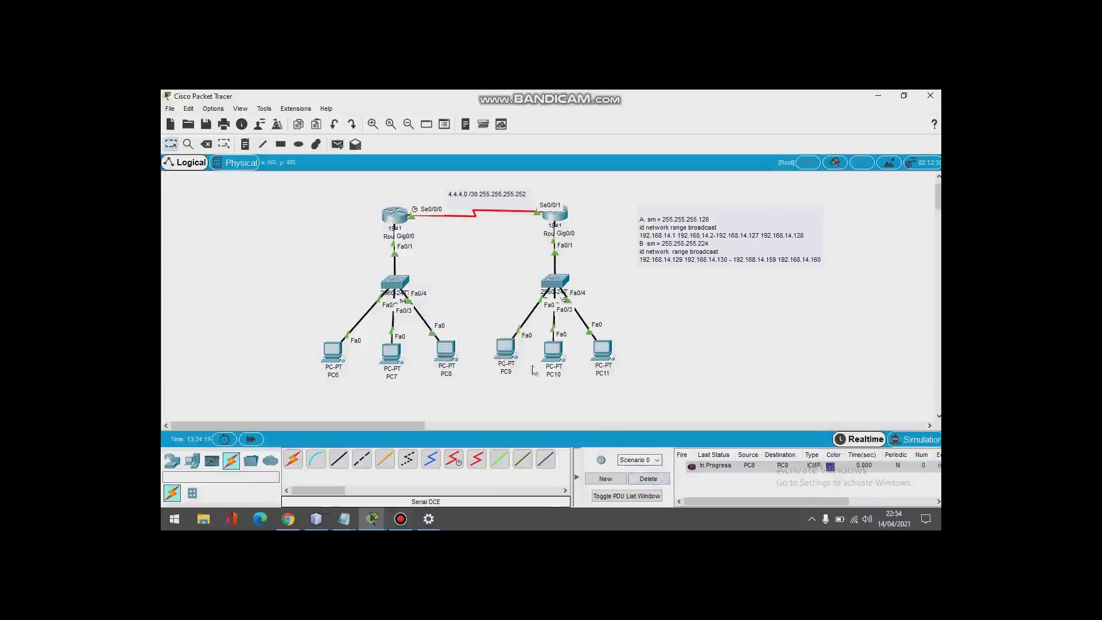
pyautogui.doubleClick(692, 467)
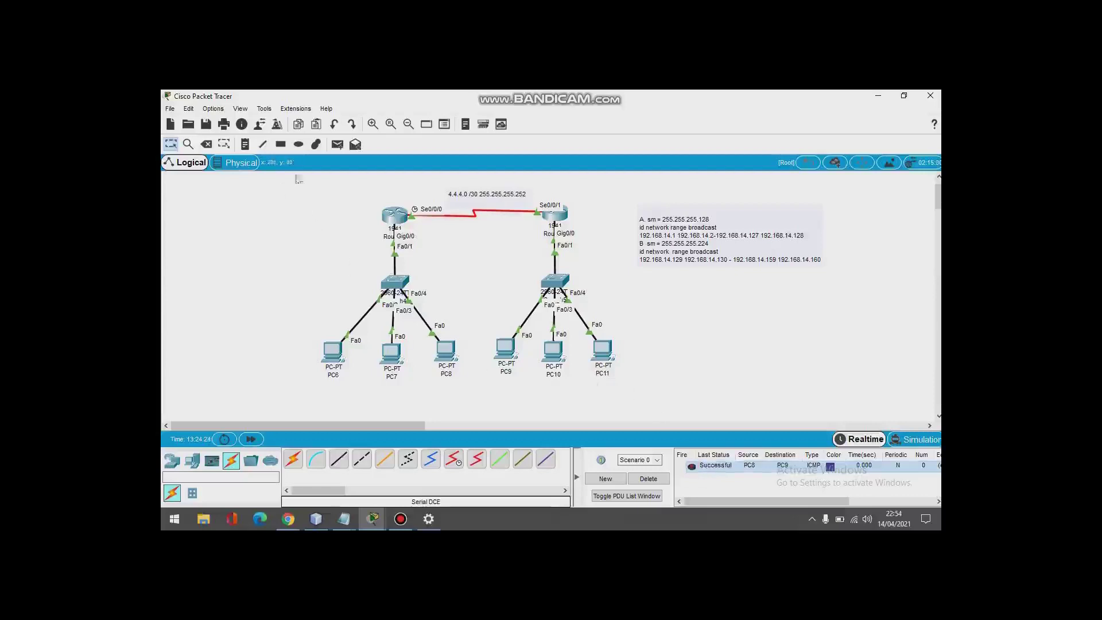
# Step: Send a simple ping from PC6 to PC11 across the serial link
pyautogui.click(337, 145)
pyautogui.click(333, 350)
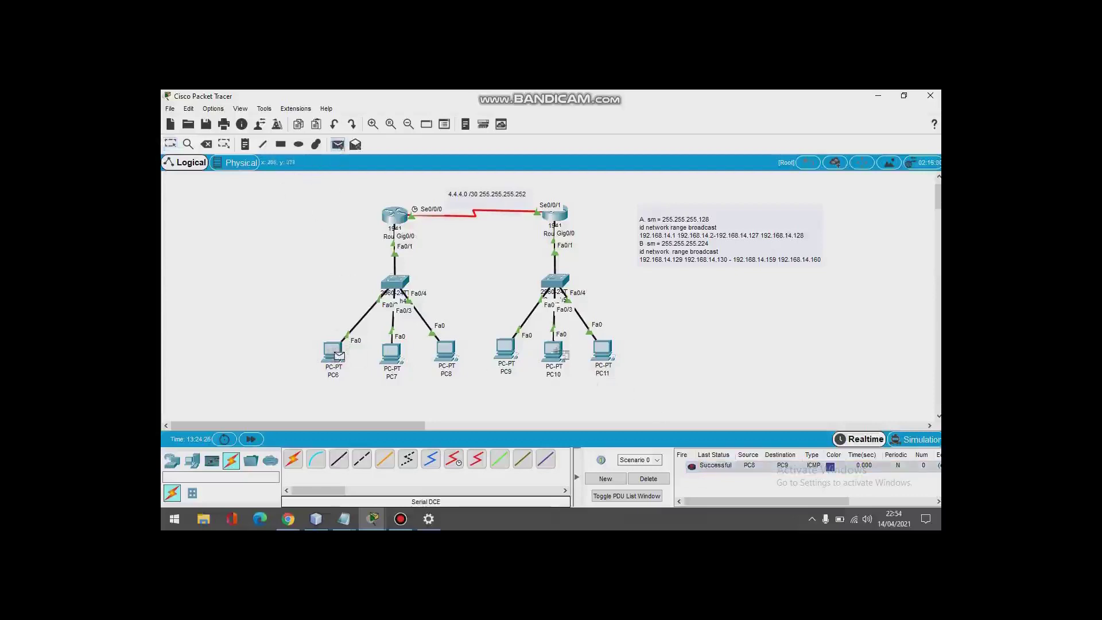
pyautogui.click(599, 353)
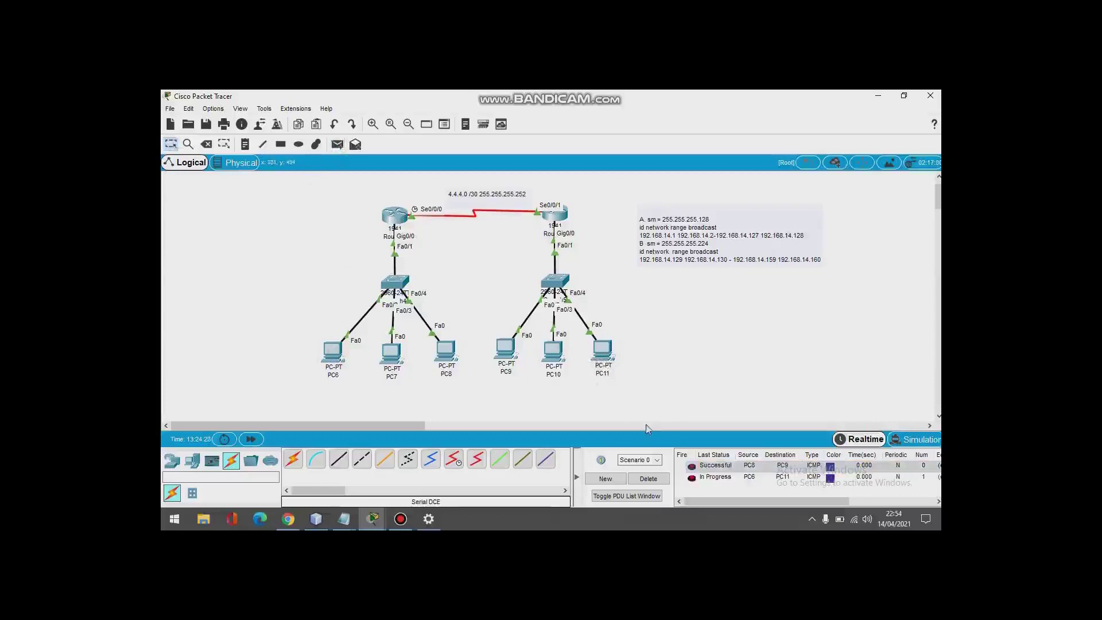
pyautogui.doubleClick(691, 479)
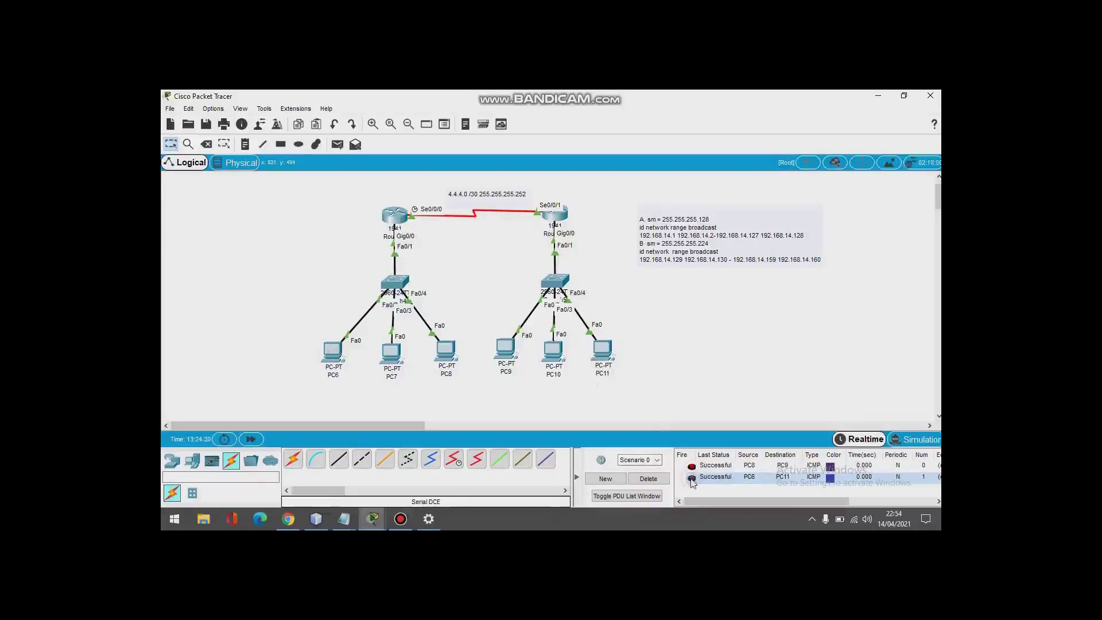